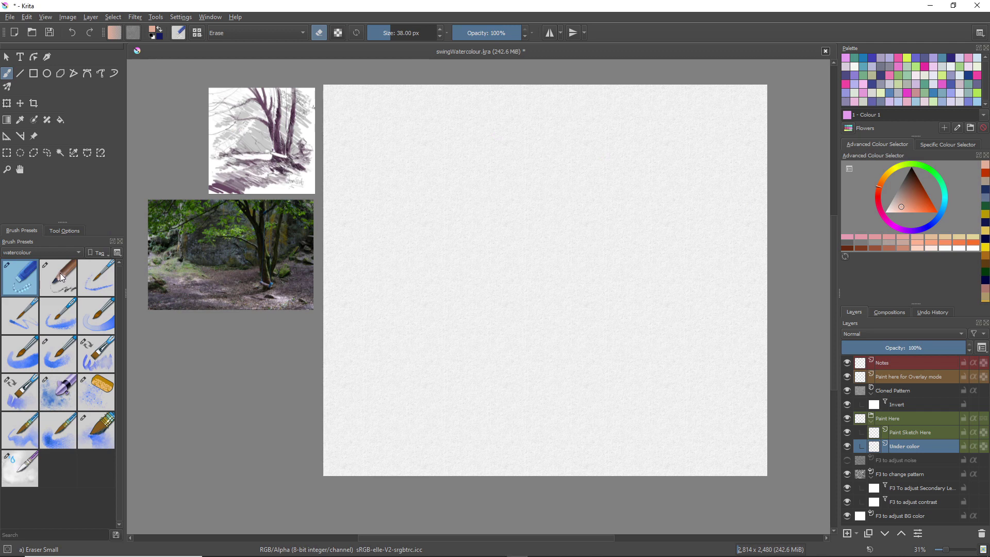
Using the Charcoal Pencil Medium brush in near-black, sketch a long diagonal trunk edge from the canvas's upper left towards its centre.
{"action": "left_click", "coordinate": [63, 278]}
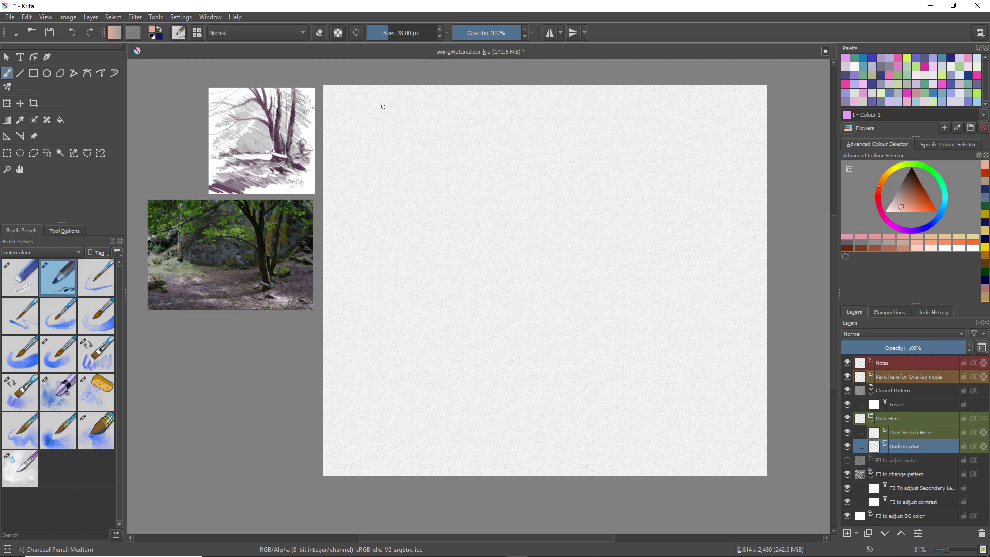
{"action": "mouse_move", "coordinate": [415, 150]}
{"action": "left_mouse_down"}
{"action": "mouse_move", "coordinate": [460, 196]}
{"action": "mouse_move", "coordinate": [486, 246]}
{"action": "left_mouse_up"}
{"action": "left_click_drag", "start_coordinate": [911, 183], "coordinate": [912, 171]}
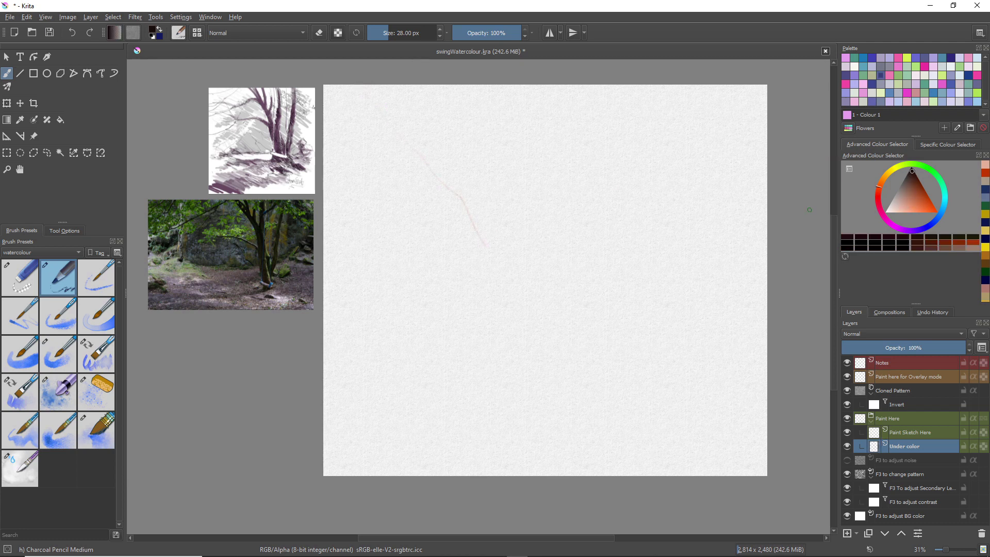
{"action": "mouse_move", "coordinate": [363, 96]}
{"action": "left_mouse_down"}
{"action": "mouse_move", "coordinate": [467, 210]}
{"action": "mouse_move", "coordinate": [518, 324]}
{"action": "left_mouse_up"}
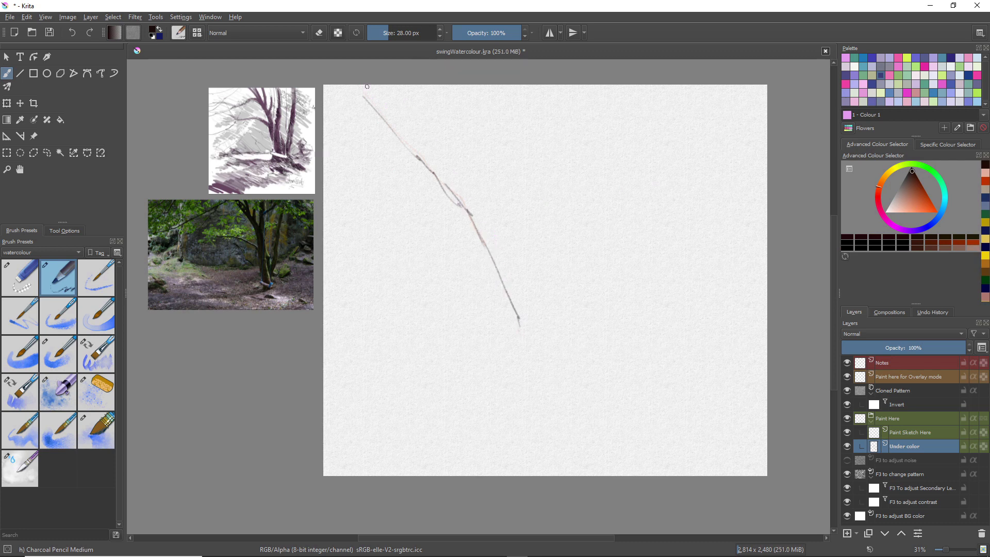
Sketch forked branches at the top of the leaning trunk and start its opposite edge.
{"action": "left_click_drag", "start_coordinate": [369, 85], "coordinate": [447, 158]}
{"action": "left_click_drag", "start_coordinate": [406, 117], "coordinate": [483, 198]}
{"action": "left_click_drag", "start_coordinate": [421, 85], "coordinate": [449, 159]}
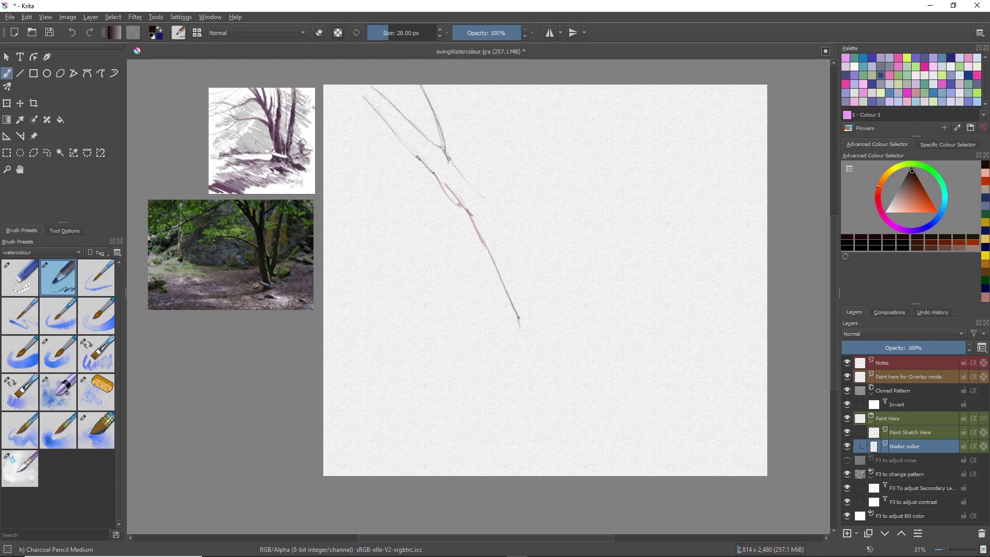
{"action": "mouse_move", "coordinate": [342, 130]}
{"action": "left_mouse_down"}
{"action": "mouse_move", "coordinate": [428, 172]}
{"action": "mouse_move", "coordinate": [379, 154]}
{"action": "mouse_move", "coordinate": [420, 161]}
{"action": "mouse_move", "coordinate": [383, 149]}
{"action": "mouse_move", "coordinate": [411, 151]}
{"action": "mouse_move", "coordinate": [361, 147]}
{"action": "left_mouse_up"}
{"action": "left_click_drag", "start_coordinate": [468, 179], "coordinate": [498, 221]}
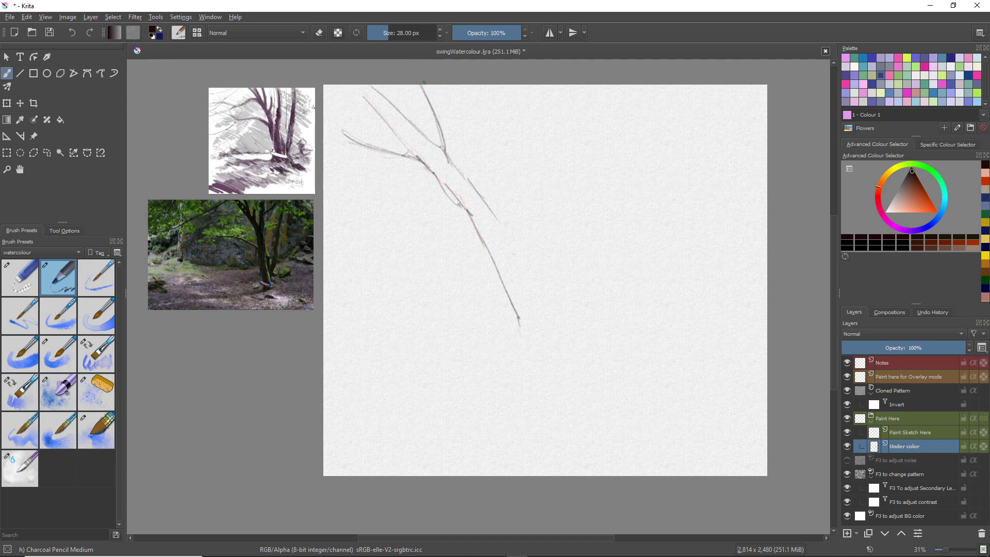
{"action": "left_click_drag", "start_coordinate": [423, 83], "coordinate": [461, 145]}
{"action": "left_click_drag", "start_coordinate": [428, 83], "coordinate": [453, 144]}
{"action": "key", "text": "ctrl+z"}
{"action": "key", "text": "ctrl+z"}
Sketch a tilted rectangular swing seat at the leaning trunk's lower end and erase the trunk lines crossing it.
{"action": "left_click_drag", "start_coordinate": [500, 216], "coordinate": [514, 235]}
{"action": "mouse_move", "coordinate": [517, 312]}
{"action": "left_mouse_down"}
{"action": "mouse_move", "coordinate": [549, 360]}
{"action": "mouse_move", "coordinate": [552, 387]}
{"action": "left_mouse_up"}
{"action": "mouse_move", "coordinate": [516, 336]}
{"action": "left_mouse_down"}
{"action": "mouse_move", "coordinate": [582, 359]}
{"action": "mouse_move", "coordinate": [517, 350]}
{"action": "mouse_move", "coordinate": [584, 375]}
{"action": "mouse_move", "coordinate": [510, 354]}
{"action": "mouse_move", "coordinate": [587, 361]}
{"action": "left_mouse_up"}
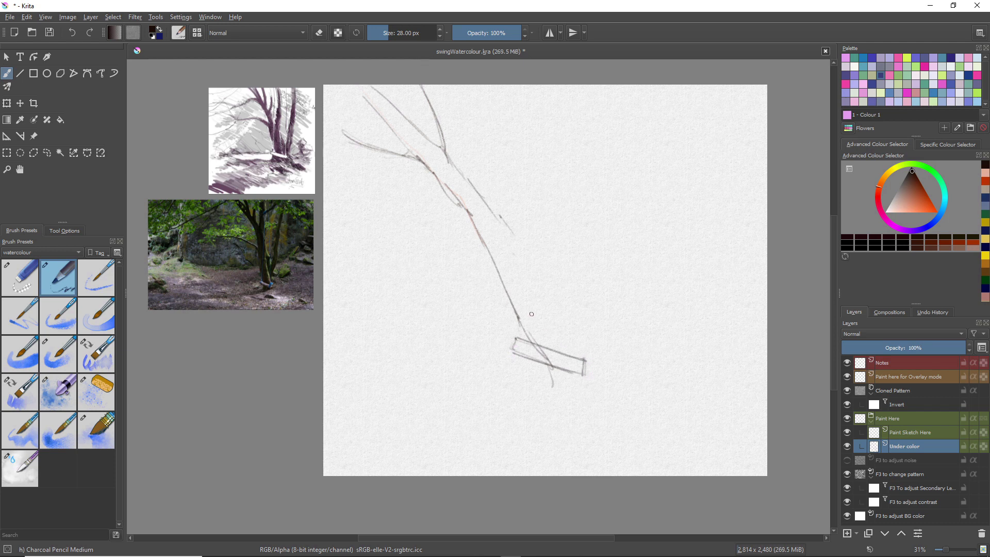
{"action": "key", "text": "e"}
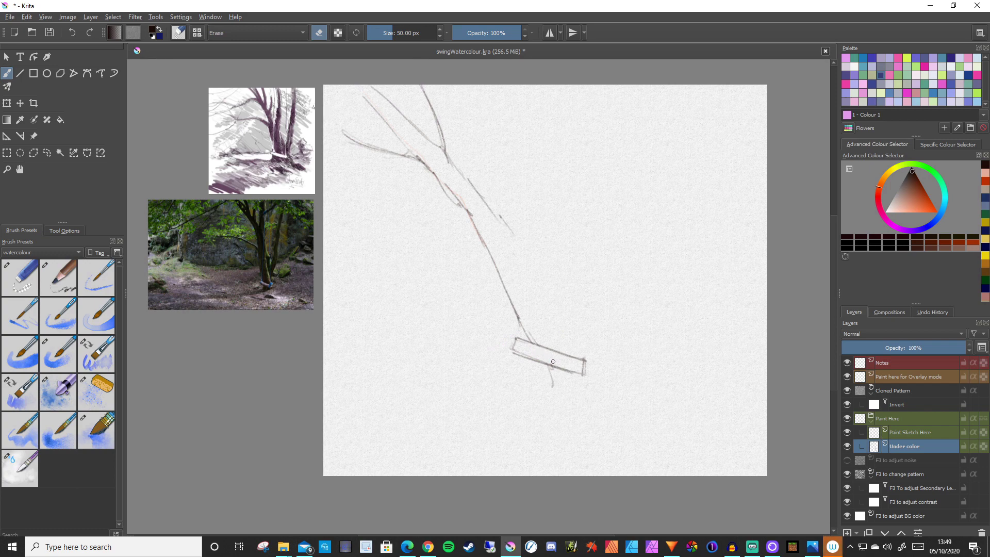
{"action": "left_click_drag", "start_coordinate": [546, 362], "coordinate": [557, 366]}
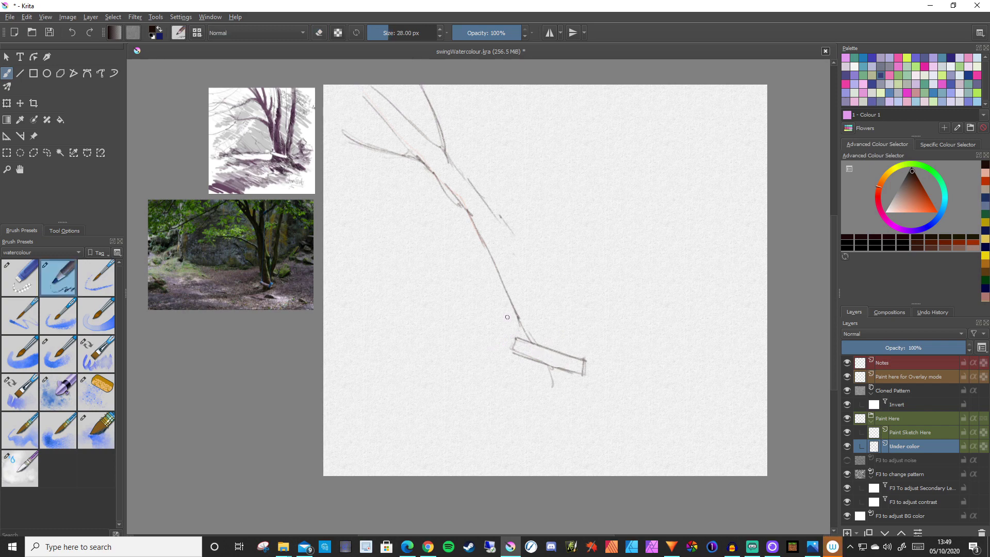
{"action": "key", "text": "e"}
Sketch rope knots at both ends of the swing seat and two ropes rising from them.
{"action": "mouse_move", "coordinate": [519, 331]}
{"action": "left_mouse_down"}
{"action": "mouse_move", "coordinate": [520, 344]}
{"action": "mouse_move", "coordinate": [585, 358]}
{"action": "left_mouse_up"}
{"action": "left_click_drag", "start_coordinate": [587, 206], "coordinate": [588, 304]}
{"action": "left_click_drag", "start_coordinate": [587, 268], "coordinate": [582, 352]}
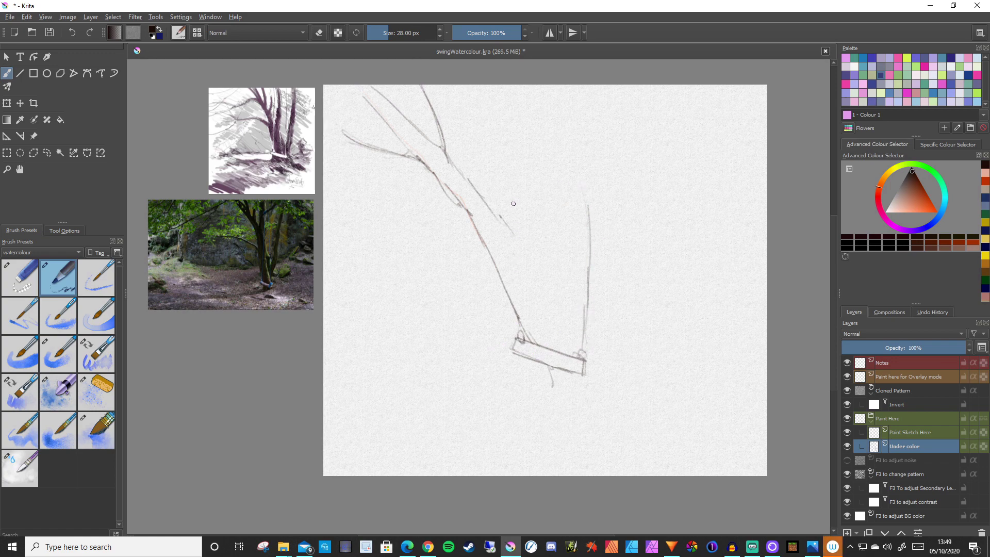
{"action": "left_click_drag", "start_coordinate": [510, 191], "coordinate": [524, 332]}
{"action": "mouse_move", "coordinate": [484, 204]}
{"action": "left_mouse_down"}
{"action": "mouse_move", "coordinate": [500, 219]}
{"action": "mouse_move", "coordinate": [514, 237]}
{"action": "left_mouse_up"}
Sketch the lower trunk and spreading roots of a second tree behind the swing, continuing the leaning trunk's edge behind the ropes.
{"action": "mouse_move", "coordinate": [554, 272]}
{"action": "left_mouse_down"}
{"action": "mouse_move", "coordinate": [602, 298]}
{"action": "mouse_move", "coordinate": [637, 363]}
{"action": "left_mouse_up"}
{"action": "mouse_move", "coordinate": [597, 303]}
{"action": "left_mouse_down"}
{"action": "mouse_move", "coordinate": [634, 378]}
{"action": "mouse_move", "coordinate": [656, 398]}
{"action": "left_mouse_up"}
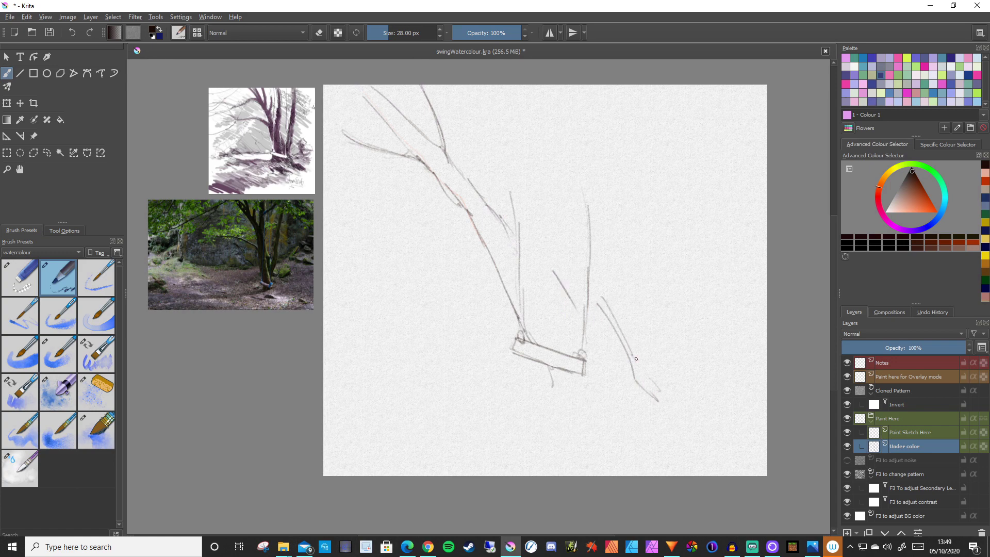
{"action": "left_click_drag", "start_coordinate": [633, 356], "coordinate": [689, 385]}
{"action": "mouse_move", "coordinate": [577, 295]}
{"action": "left_mouse_down"}
{"action": "mouse_move", "coordinate": [525, 233]}
{"action": "mouse_move", "coordinate": [585, 298]}
{"action": "left_mouse_up"}
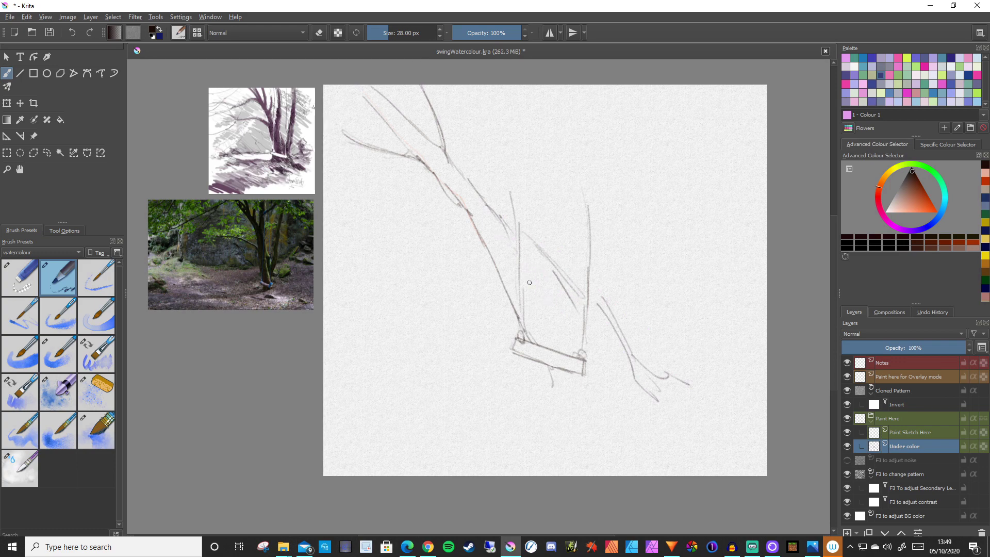
{"action": "left_click_drag", "start_coordinate": [538, 287], "coordinate": [562, 315]}
{"action": "left_click_drag", "start_coordinate": [587, 351], "coordinate": [614, 383]}
{"action": "mouse_move", "coordinate": [614, 311]}
{"action": "left_mouse_down"}
{"action": "mouse_move", "coordinate": [595, 267]}
{"action": "mouse_move", "coordinate": [608, 308]}
{"action": "mouse_move", "coordinate": [605, 286]}
{"action": "left_mouse_up"}
Extend the second tree's trunk upward and sketch a long limb reaching over the swing to the canvas's upper edge.
{"action": "mouse_move", "coordinate": [622, 206]}
{"action": "left_mouse_down"}
{"action": "mouse_move", "coordinate": [639, 253]}
{"action": "mouse_move", "coordinate": [626, 325]}
{"action": "left_mouse_up"}
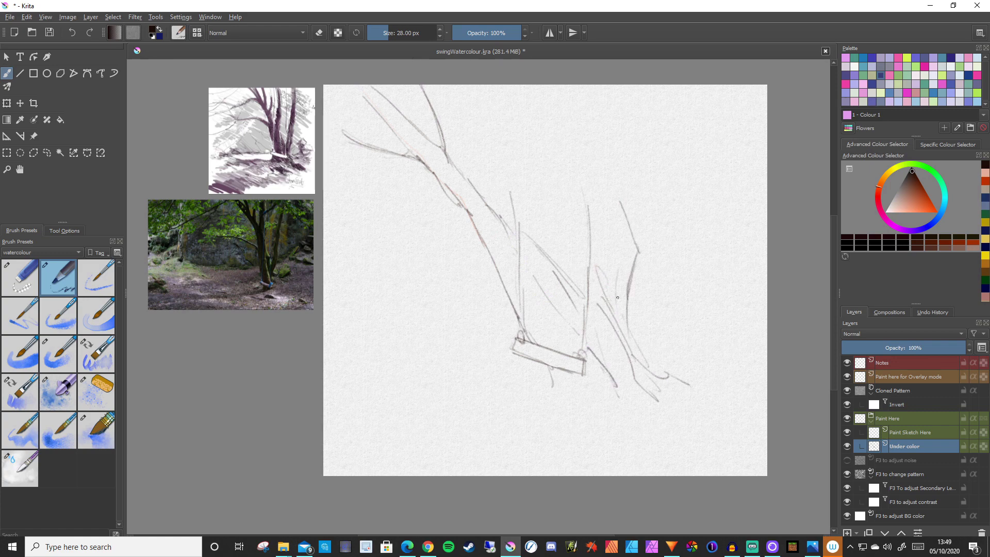
{"action": "mouse_move", "coordinate": [618, 234]}
{"action": "left_mouse_down"}
{"action": "mouse_move", "coordinate": [597, 284]}
{"action": "mouse_move", "coordinate": [617, 264]}
{"action": "left_mouse_up"}
{"action": "mouse_move", "coordinate": [614, 224]}
{"action": "left_mouse_down"}
{"action": "mouse_move", "coordinate": [533, 132]}
{"action": "mouse_move", "coordinate": [439, 84]}
{"action": "mouse_move", "coordinate": [599, 166]}
{"action": "mouse_move", "coordinate": [596, 118]}
{"action": "mouse_move", "coordinate": [600, 153]}
{"action": "left_mouse_up"}
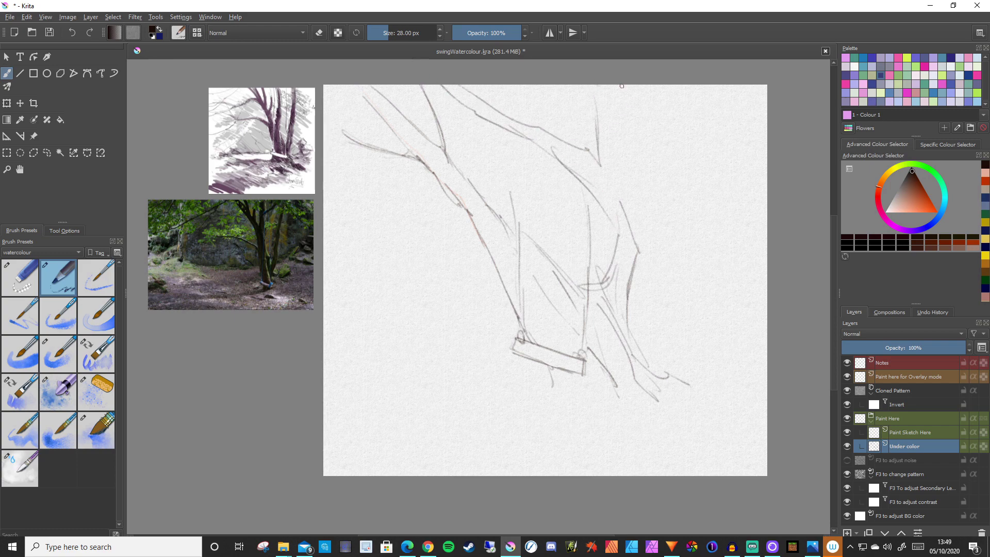
Sketch the second tree's upright fork and an outer branch rising to the upper right, joined to its trunk.
{"action": "left_click_drag", "start_coordinate": [619, 85], "coordinate": [631, 191]}
{"action": "left_click_drag", "start_coordinate": [622, 119], "coordinate": [640, 204]}
{"action": "left_click_drag", "start_coordinate": [712, 116], "coordinate": [639, 204]}
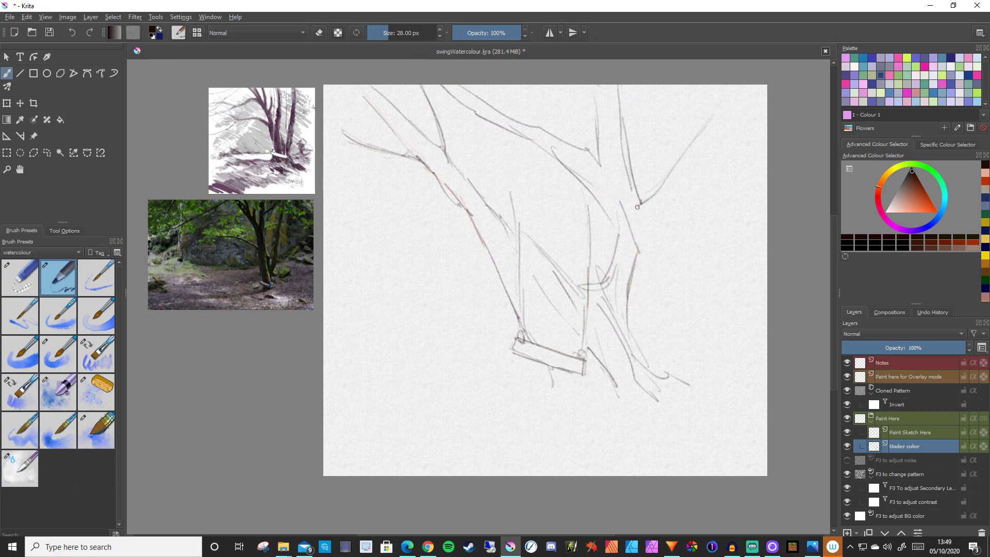
{"action": "mouse_move", "coordinate": [729, 124]}
{"action": "left_mouse_down"}
{"action": "mouse_move", "coordinate": [662, 215]}
{"action": "mouse_move", "coordinate": [721, 137]}
{"action": "mouse_move", "coordinate": [639, 228]}
{"action": "mouse_move", "coordinate": [633, 367]}
{"action": "left_mouse_up"}
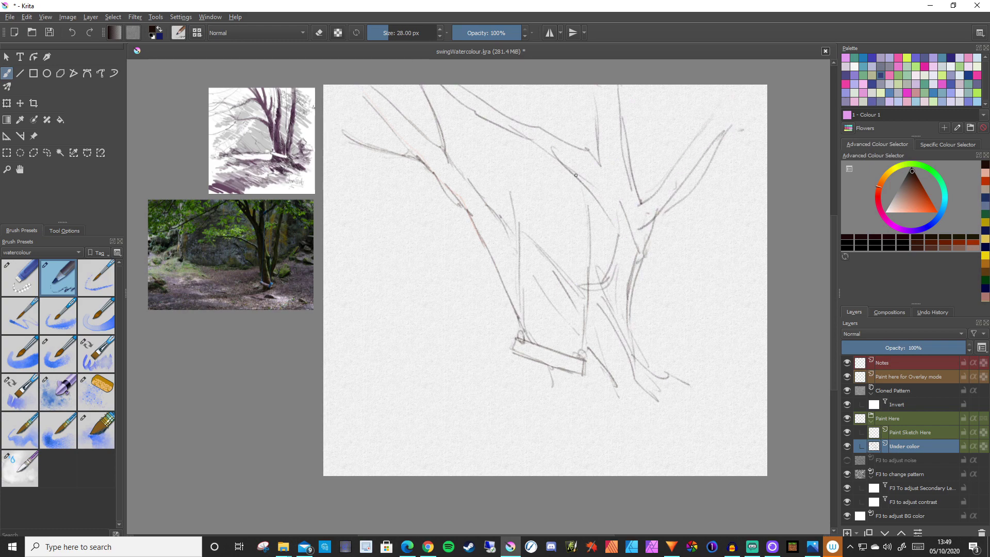
Extend both swing ropes up to the overhanging limb and darken the limb's bend.
{"action": "mouse_move", "coordinate": [575, 175]}
{"action": "left_mouse_down"}
{"action": "mouse_move", "coordinate": [600, 203]}
{"action": "mouse_move", "coordinate": [584, 272]}
{"action": "left_mouse_up"}
{"action": "left_click_drag", "start_coordinate": [592, 206], "coordinate": [582, 293]}
{"action": "mouse_move", "coordinate": [594, 176]}
{"action": "left_mouse_down"}
{"action": "mouse_move", "coordinate": [591, 159]}
{"action": "mouse_move", "coordinate": [599, 208]}
{"action": "mouse_move", "coordinate": [578, 189]}
{"action": "left_mouse_up"}
{"action": "mouse_move", "coordinate": [511, 128]}
{"action": "left_mouse_down"}
{"action": "mouse_move", "coordinate": [498, 120]}
{"action": "mouse_move", "coordinate": [507, 123]}
{"action": "mouse_move", "coordinate": [523, 246]}
{"action": "mouse_move", "coordinate": [546, 279]}
{"action": "left_mouse_up"}
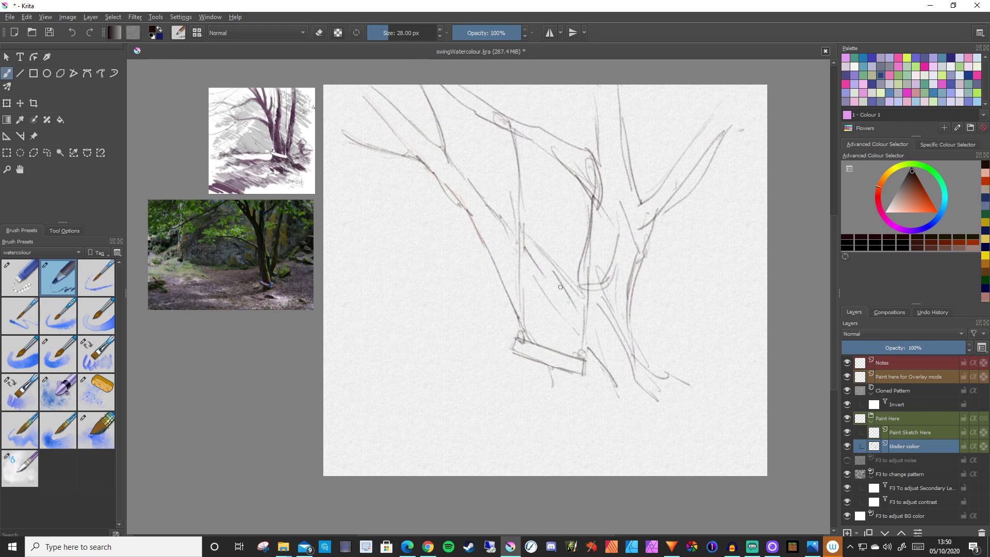
Strengthen both edges of the leaning trunk with darker pencil lines.
{"action": "mouse_move", "coordinate": [518, 243]}
{"action": "left_mouse_down"}
{"action": "mouse_move", "coordinate": [581, 311]}
{"action": "mouse_move", "coordinate": [539, 267]}
{"action": "left_mouse_up"}
{"action": "mouse_move", "coordinate": [458, 164]}
{"action": "left_mouse_down"}
{"action": "mouse_move", "coordinate": [498, 205]}
{"action": "mouse_move", "coordinate": [513, 247]}
{"action": "mouse_move", "coordinate": [526, 241]}
{"action": "mouse_move", "coordinate": [572, 320]}
{"action": "left_mouse_up"}
{"action": "left_click_drag", "start_coordinate": [552, 285], "coordinate": [577, 326]}
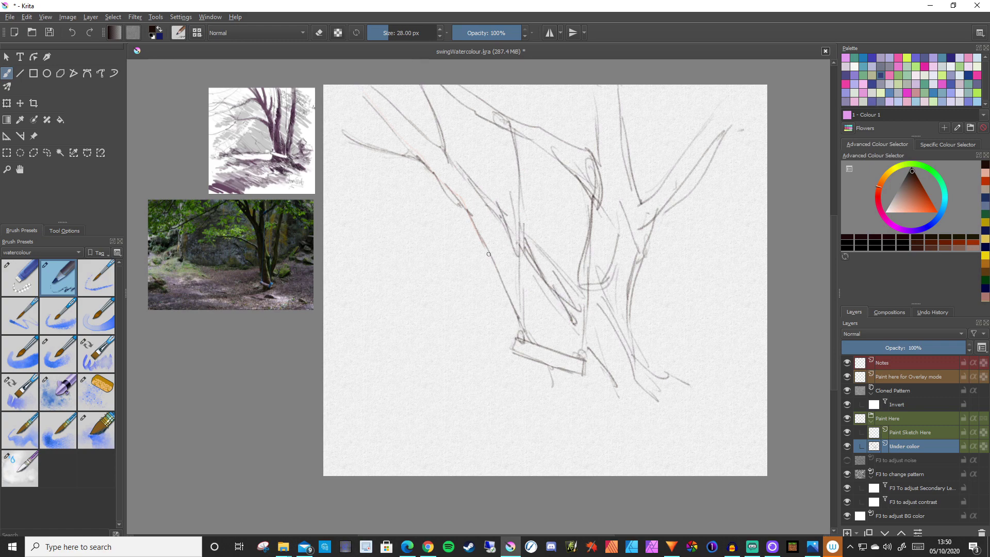
{"action": "mouse_move", "coordinate": [469, 223]}
{"action": "left_mouse_down"}
{"action": "mouse_move", "coordinate": [519, 292]}
{"action": "mouse_move", "coordinate": [536, 340]}
{"action": "mouse_move", "coordinate": [542, 392]}
{"action": "mouse_move", "coordinate": [523, 396]}
{"action": "mouse_move", "coordinate": [569, 383]}
{"action": "mouse_move", "coordinate": [324, 428]}
{"action": "mouse_move", "coordinate": [426, 413]}
{"action": "left_mouse_up"}
Sketch sweeping ground lines beneath the swing and draw the second tree's roots down into the ground.
{"action": "left_click_drag", "start_coordinate": [490, 402], "coordinate": [574, 413]}
{"action": "left_click_drag", "start_coordinate": [596, 410], "coordinate": [409, 424]}
{"action": "left_click_drag", "start_coordinate": [613, 379], "coordinate": [639, 408]}
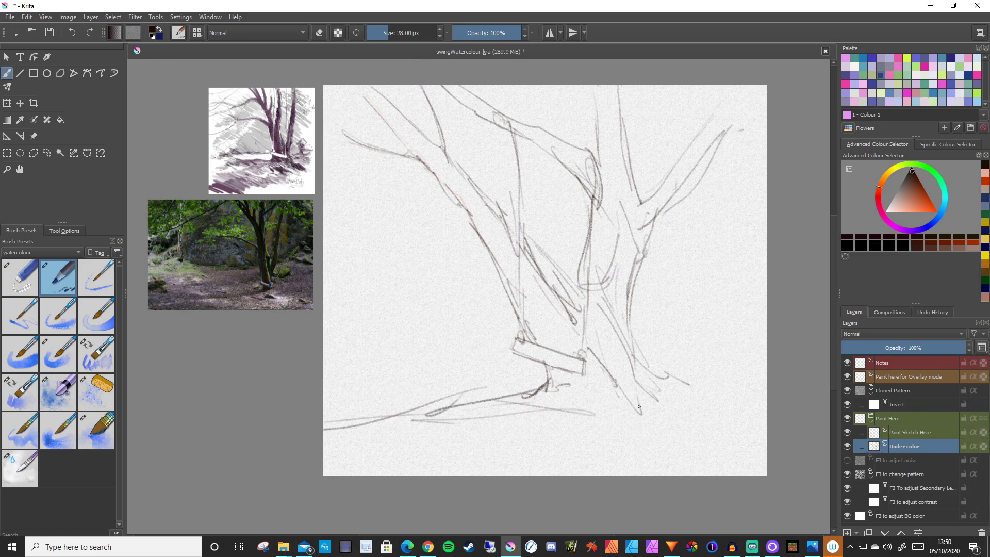
{"action": "mouse_move", "coordinate": [636, 358]}
{"action": "left_mouse_down"}
{"action": "mouse_move", "coordinate": [663, 413]}
{"action": "mouse_move", "coordinate": [615, 446]}
{"action": "left_mouse_up"}
{"action": "left_click_drag", "start_coordinate": [626, 418], "coordinate": [583, 442]}
{"action": "mouse_move", "coordinate": [746, 201]}
{"action": "left_mouse_down"}
{"action": "mouse_move", "coordinate": [702, 228]}
{"action": "mouse_move", "coordinate": [725, 236]}
{"action": "left_mouse_up"}
{"action": "left_click_drag", "start_coordinate": [694, 203], "coordinate": [721, 230]}
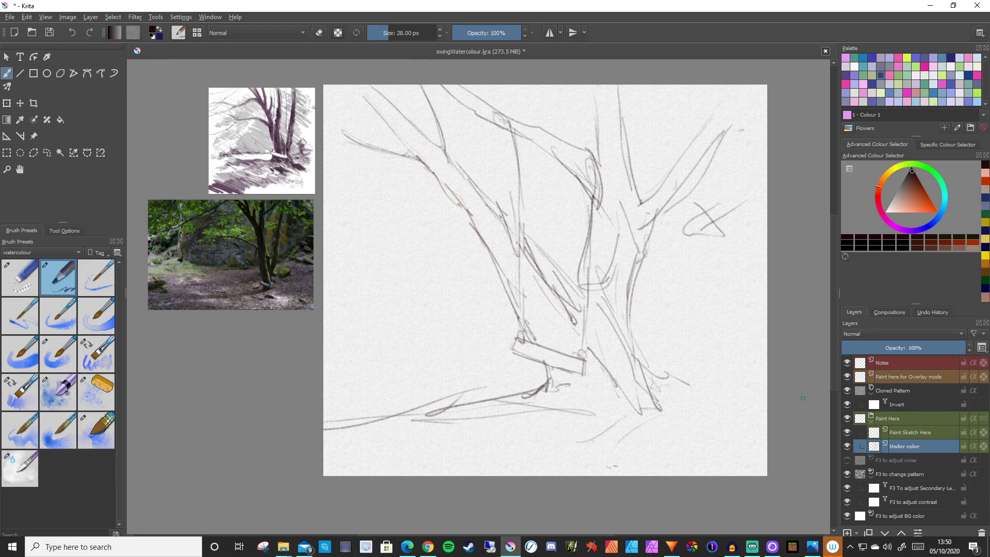
{"action": "key", "text": "ctrl+z"}
{"action": "key", "text": "ctrl+z"}
{"action": "key", "text": "ctrl+z"}
Sketch thin curved branches extending to the left of the leaning trunk.
{"action": "mouse_move", "coordinate": [413, 152]}
{"action": "left_mouse_down"}
{"action": "mouse_move", "coordinate": [464, 206]}
{"action": "mouse_move", "coordinate": [358, 195]}
{"action": "left_mouse_up"}
{"action": "mouse_move", "coordinate": [449, 220]}
{"action": "left_mouse_down"}
{"action": "mouse_move", "coordinate": [367, 199]}
{"action": "mouse_move", "coordinate": [438, 224]}
{"action": "mouse_move", "coordinate": [392, 248]}
{"action": "mouse_move", "coordinate": [355, 252]}
{"action": "mouse_move", "coordinate": [474, 245]}
{"action": "left_mouse_up"}
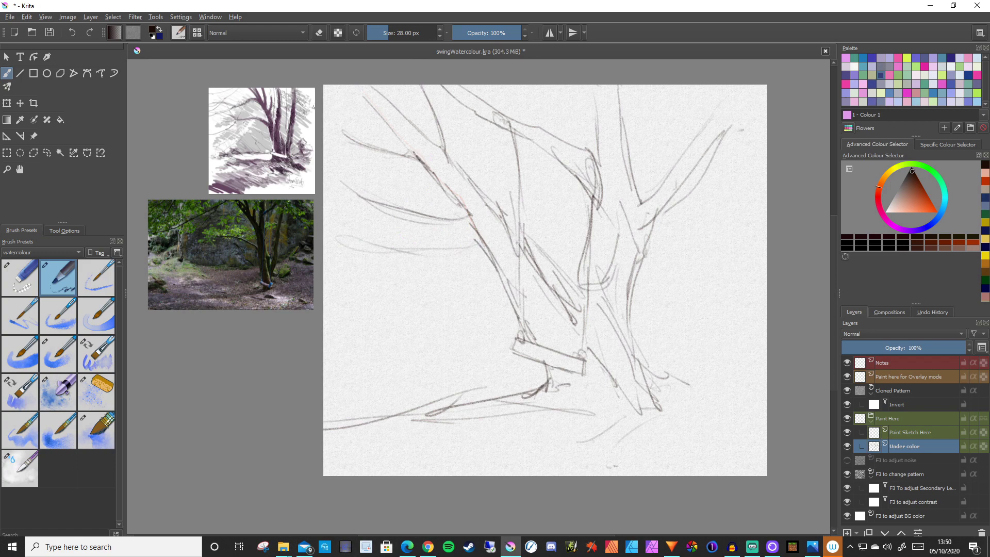
Erase stray construction lines around the trunks, branches and limb, and fade the second tree's roots and nearby ground.
{"action": "key", "text": "e"}
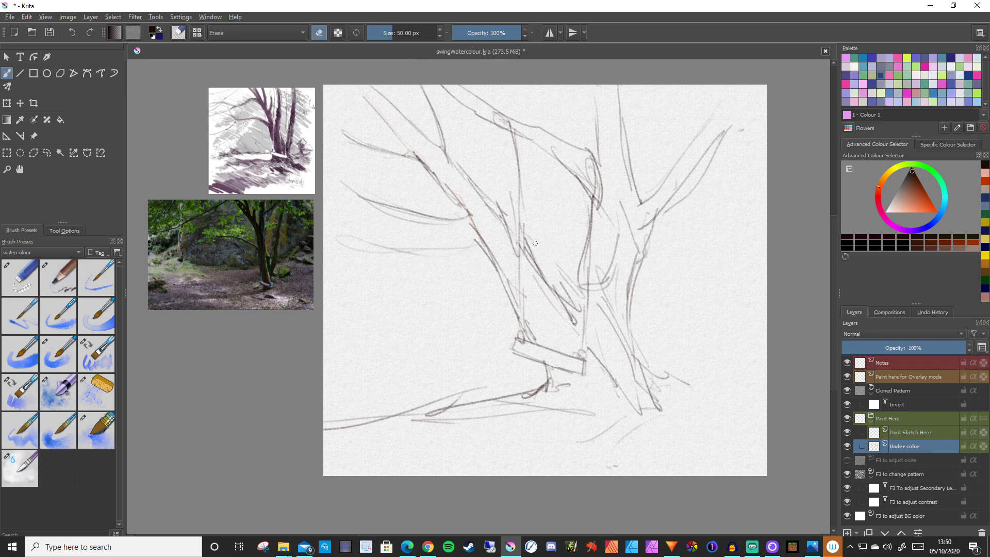
{"action": "mouse_move", "coordinate": [560, 282]}
{"action": "left_mouse_down"}
{"action": "mouse_move", "coordinate": [569, 300]}
{"action": "mouse_move", "coordinate": [575, 284]}
{"action": "mouse_move", "coordinate": [576, 312]}
{"action": "mouse_move", "coordinate": [581, 296]}
{"action": "mouse_move", "coordinate": [601, 308]}
{"action": "mouse_move", "coordinate": [596, 273]}
{"action": "mouse_move", "coordinate": [593, 297]}
{"action": "mouse_move", "coordinate": [619, 224]}
{"action": "left_mouse_up"}
{"action": "left_click_drag", "start_coordinate": [725, 143], "coordinate": [682, 204]}
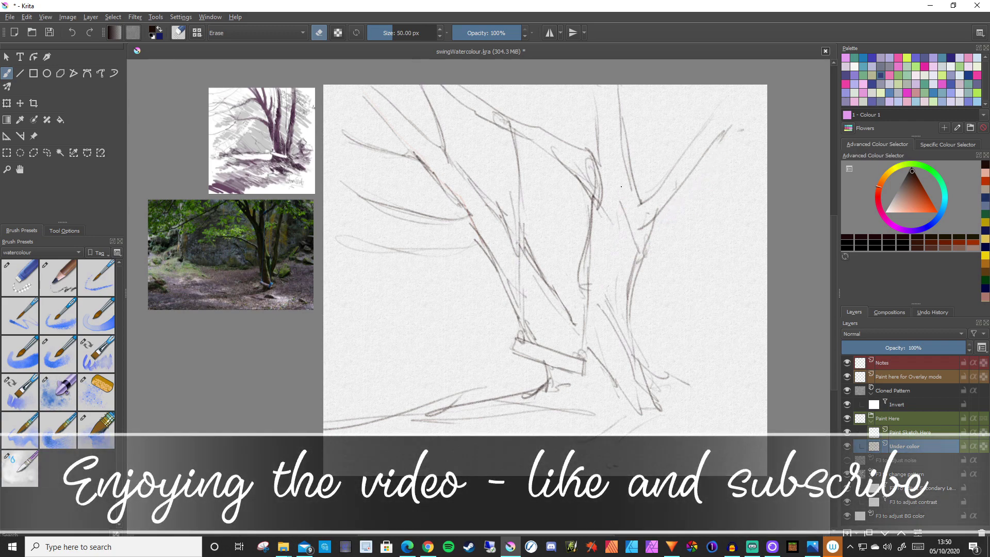
{"action": "mouse_move", "coordinate": [627, 171]}
{"action": "left_mouse_down"}
{"action": "mouse_move", "coordinate": [630, 190]}
{"action": "mouse_move", "coordinate": [591, 193]}
{"action": "left_mouse_up"}
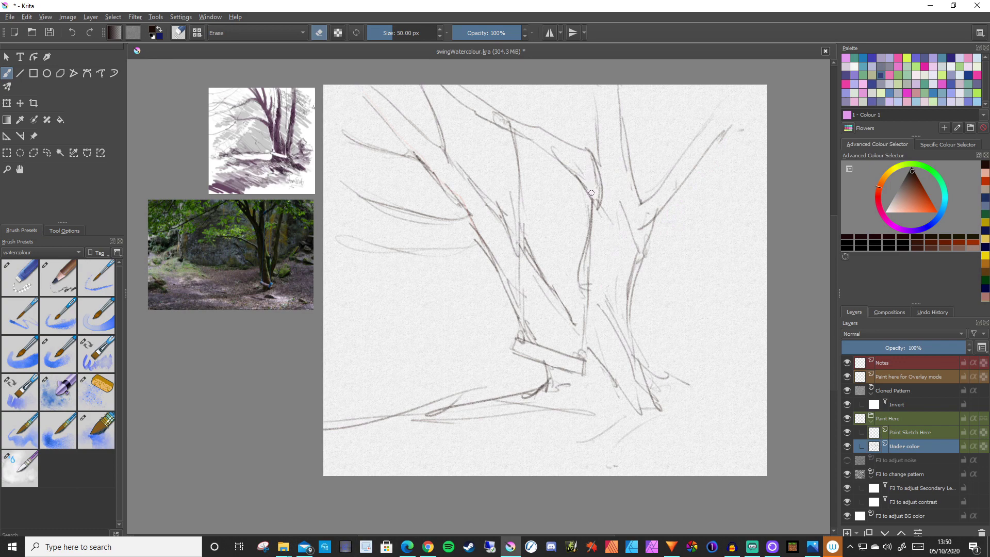
{"action": "mouse_move", "coordinate": [493, 115]}
{"action": "left_mouse_down"}
{"action": "mouse_move", "coordinate": [506, 126]}
{"action": "mouse_move", "coordinate": [498, 120]}
{"action": "left_mouse_up"}
{"action": "left_click_drag", "start_coordinate": [480, 198], "coordinate": [515, 244]}
{"action": "mouse_move", "coordinate": [611, 373]}
{"action": "left_mouse_down"}
{"action": "mouse_move", "coordinate": [644, 410]}
{"action": "mouse_move", "coordinate": [632, 380]}
{"action": "mouse_move", "coordinate": [674, 446]}
{"action": "mouse_move", "coordinate": [544, 438]}
{"action": "left_mouse_up"}
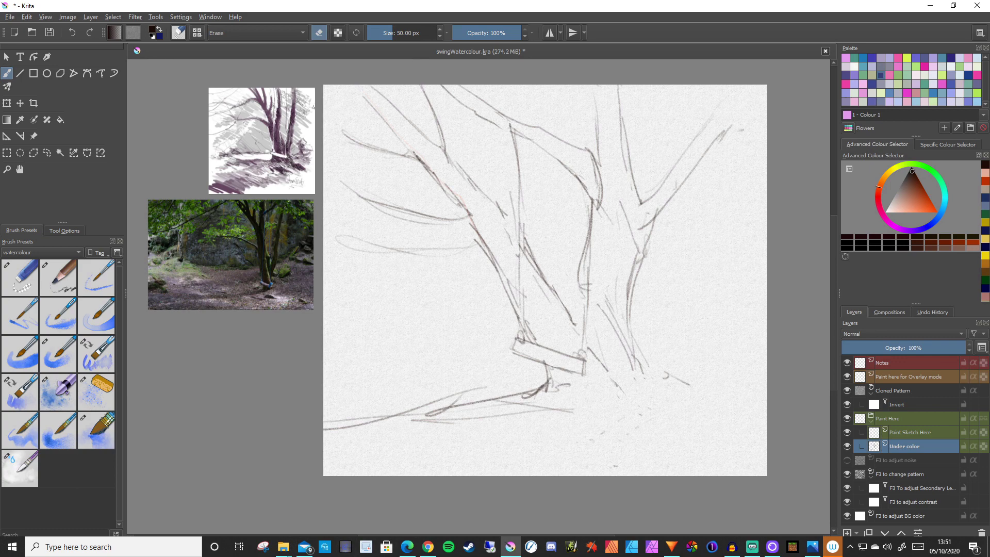
{"action": "key", "text": "slash"}
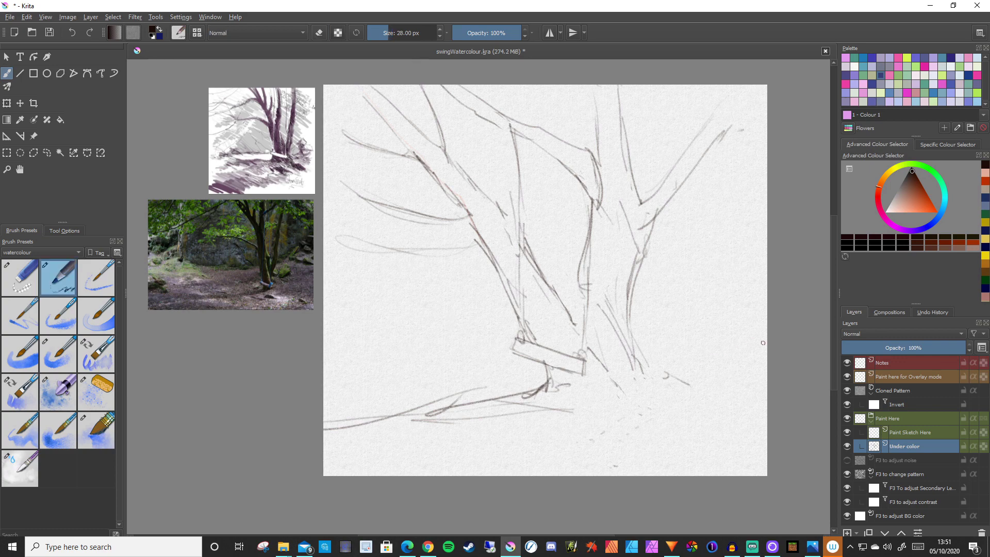
On the Paint Sketch Here layer, start a muted yellow wash among the second tree's upper branches with the broad watercolour brush.
{"action": "left_click", "coordinate": [908, 432]}
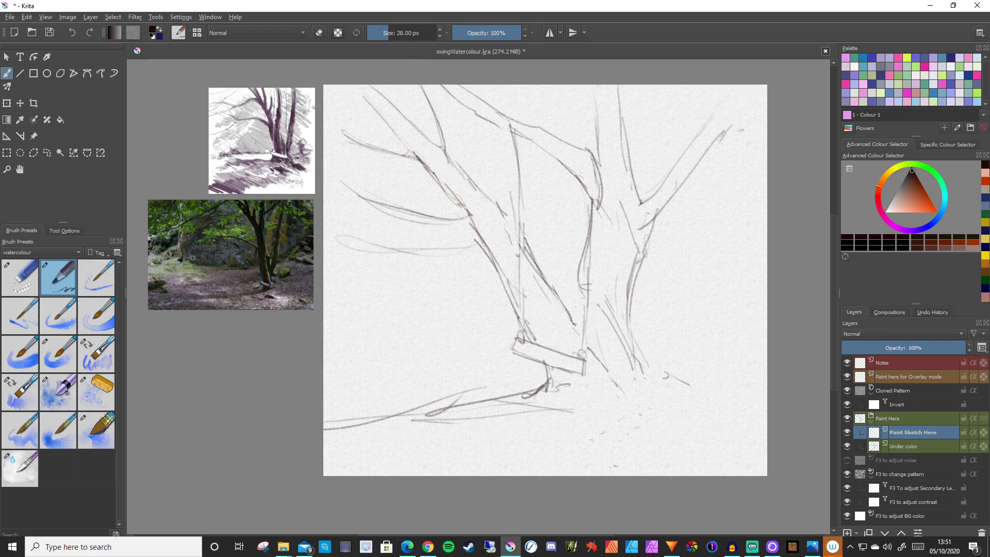
{"action": "left_click", "coordinate": [107, 422]}
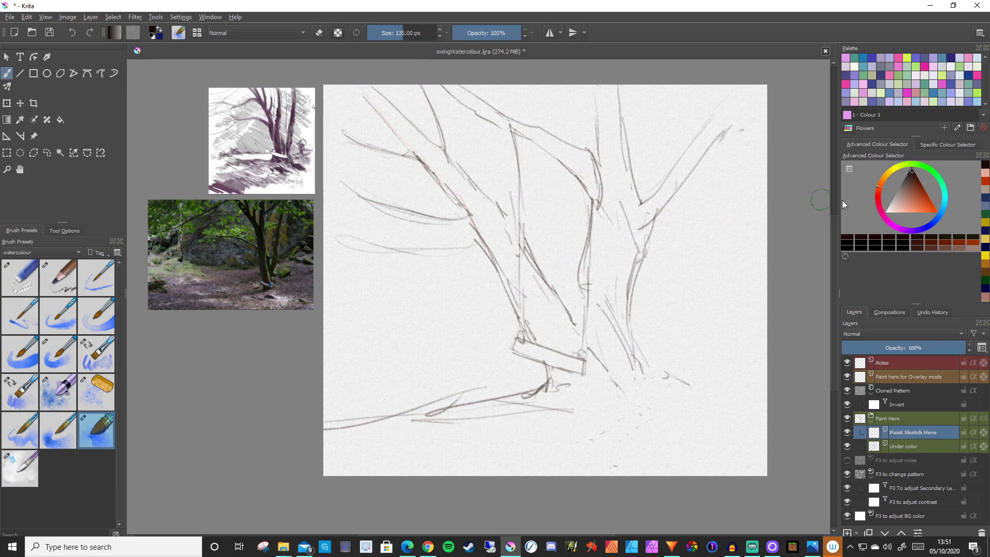
{"action": "left_click", "coordinate": [897, 164]}
{"action": "left_click", "coordinate": [925, 210]}
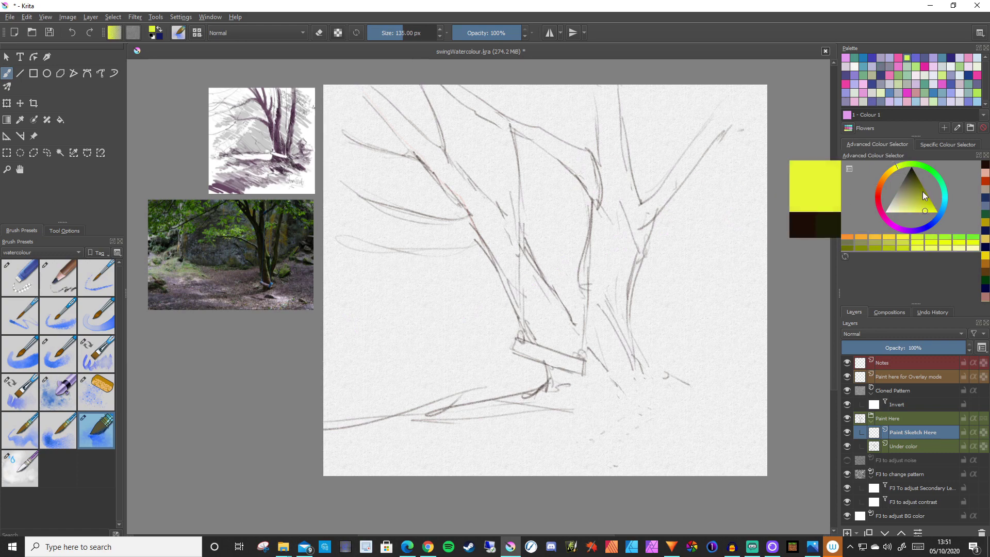
{"action": "left_click", "coordinate": [892, 171]}
{"action": "left_click", "coordinate": [921, 206]}
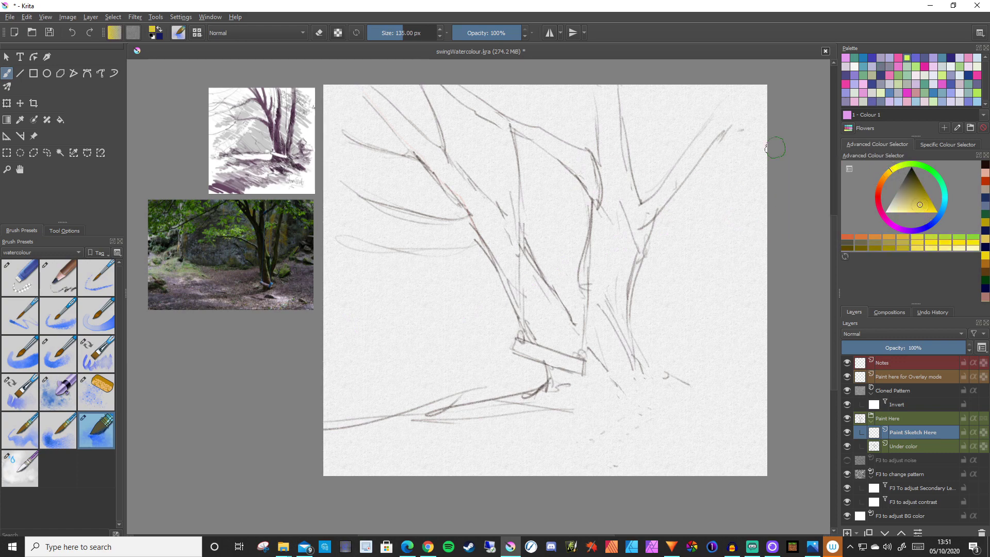
{"action": "mouse_move", "coordinate": [685, 106]}
{"action": "left_mouse_down"}
{"action": "mouse_move", "coordinate": [662, 121]}
{"action": "mouse_move", "coordinate": [689, 186]}
{"action": "mouse_move", "coordinate": [654, 176]}
{"action": "left_mouse_up"}
Enlarge the brush to 263 px and spread the yellow wash across the canvas's upper right area.
{"action": "key", "text": "bracketright"}
{"action": "key", "text": "bracketright"}
{"action": "key", "text": "bracketright"}
{"action": "key", "text": "bracketright"}
{"action": "key", "text": "bracketright"}
{"action": "key", "text": "bracketright"}
{"action": "key", "text": "bracketright"}
{"action": "key", "text": "bracketright"}
{"action": "key", "text": "bracketright"}
{"action": "key", "text": "bracketright"}
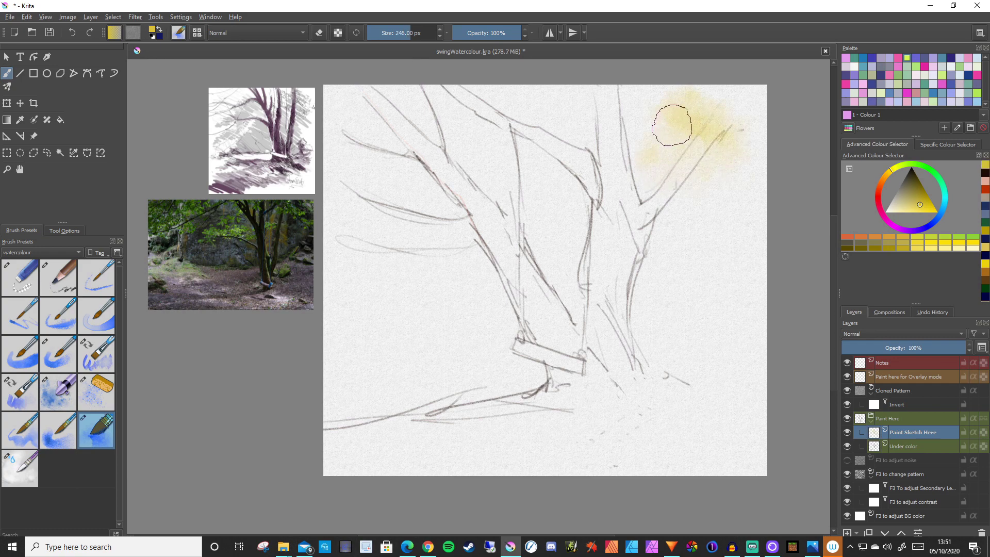
{"action": "mouse_move", "coordinate": [673, 123]}
{"action": "left_mouse_down"}
{"action": "mouse_move", "coordinate": [685, 144]}
{"action": "mouse_move", "coordinate": [621, 107]}
{"action": "mouse_move", "coordinate": [603, 113]}
{"action": "mouse_move", "coordinate": [706, 214]}
{"action": "mouse_move", "coordinate": [559, 106]}
{"action": "mouse_move", "coordinate": [654, 168]}
{"action": "mouse_move", "coordinate": [772, 216]}
{"action": "left_mouse_up"}
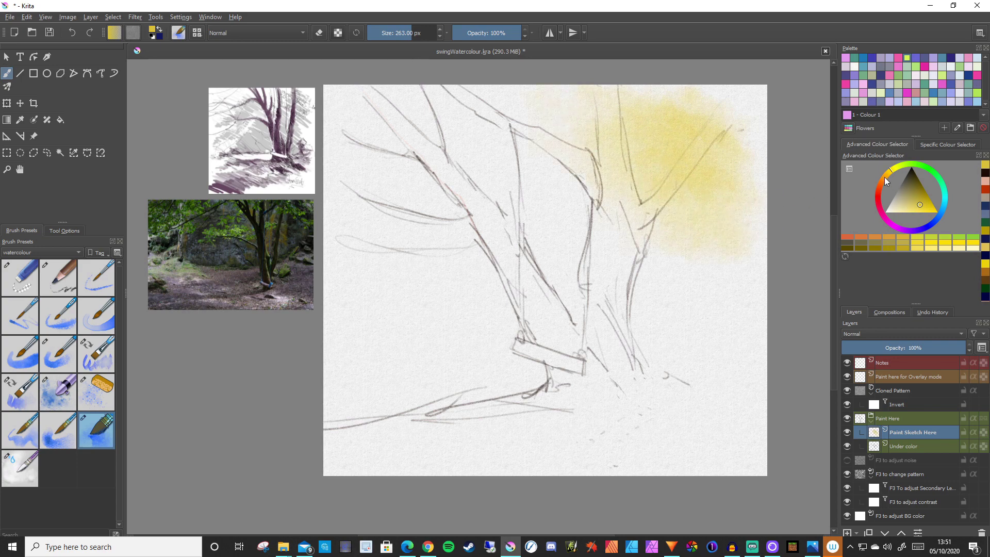
Paint an orange wash along the yellow area's lower left edge and deepen it outward with a darker burnt orange.
{"action": "left_click_drag", "start_coordinate": [883, 177], "coordinate": [881, 179]}
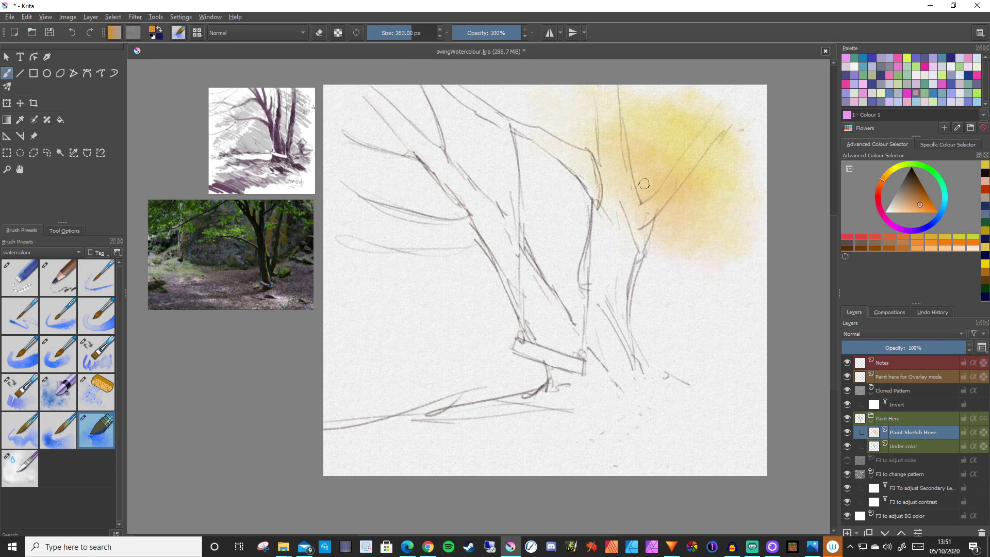
{"action": "mouse_move", "coordinate": [639, 177]}
{"action": "left_mouse_down"}
{"action": "mouse_move", "coordinate": [533, 106]}
{"action": "mouse_move", "coordinate": [597, 184]}
{"action": "mouse_move", "coordinate": [698, 250]}
{"action": "mouse_move", "coordinate": [620, 219]}
{"action": "left_mouse_up"}
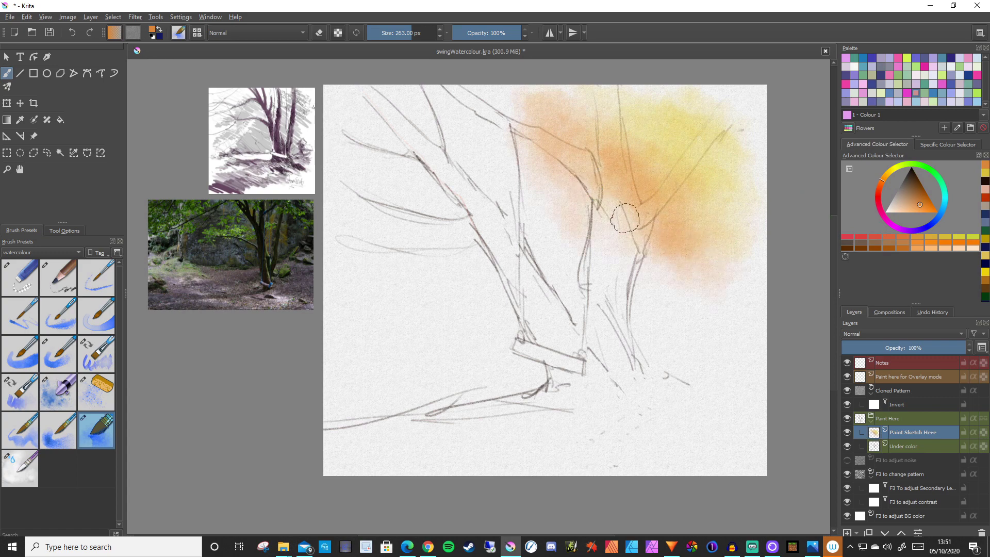
{"action": "left_click", "coordinate": [923, 194]}
{"action": "mouse_move", "coordinate": [579, 137]}
{"action": "left_mouse_down"}
{"action": "mouse_move", "coordinate": [629, 216]}
{"action": "mouse_move", "coordinate": [531, 133]}
{"action": "mouse_move", "coordinate": [598, 208]}
{"action": "mouse_move", "coordinate": [491, 115]}
{"action": "mouse_move", "coordinate": [583, 237]}
{"action": "mouse_move", "coordinate": [663, 287]}
{"action": "mouse_move", "coordinate": [686, 315]}
{"action": "left_mouse_up"}
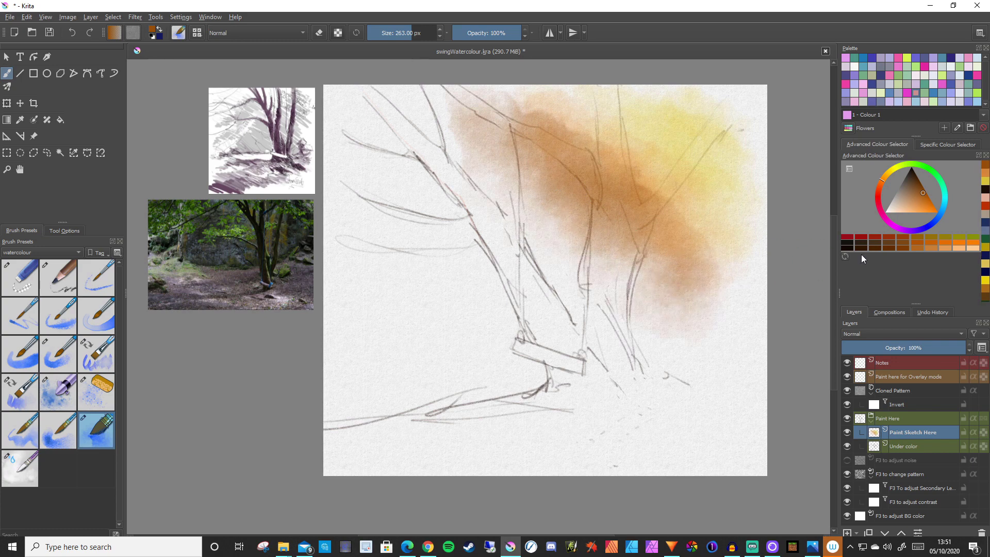
Paint a diagonal teal wash along the orange area's lower left edge and a broader blue wash beyond it down to the second tree's base.
{"action": "left_click_drag", "start_coordinate": [943, 211], "coordinate": [945, 219]}
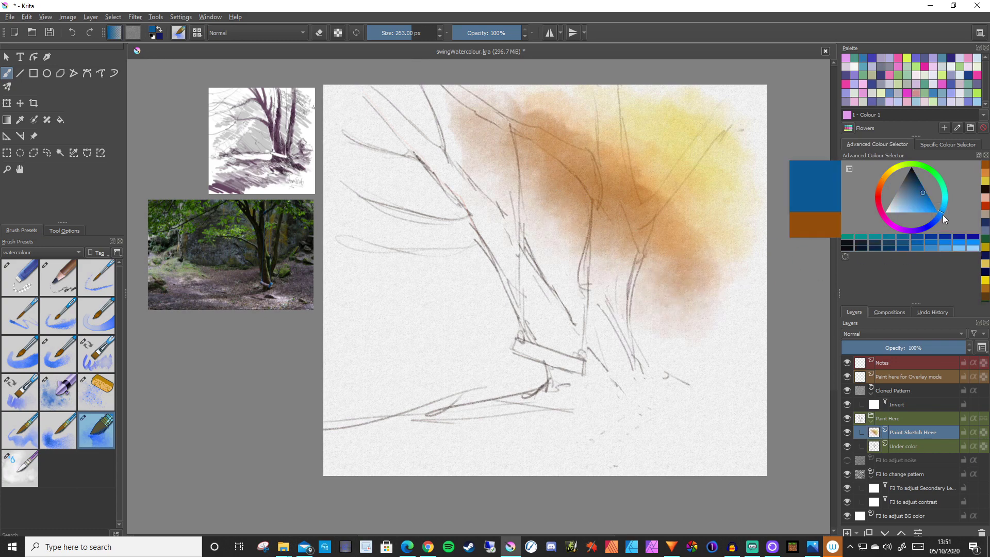
{"action": "left_click", "coordinate": [944, 199]}
{"action": "mouse_move", "coordinate": [546, 162]}
{"action": "left_mouse_down"}
{"action": "mouse_move", "coordinate": [516, 175]}
{"action": "mouse_move", "coordinate": [442, 120]}
{"action": "mouse_move", "coordinate": [654, 300]}
{"action": "left_mouse_up"}
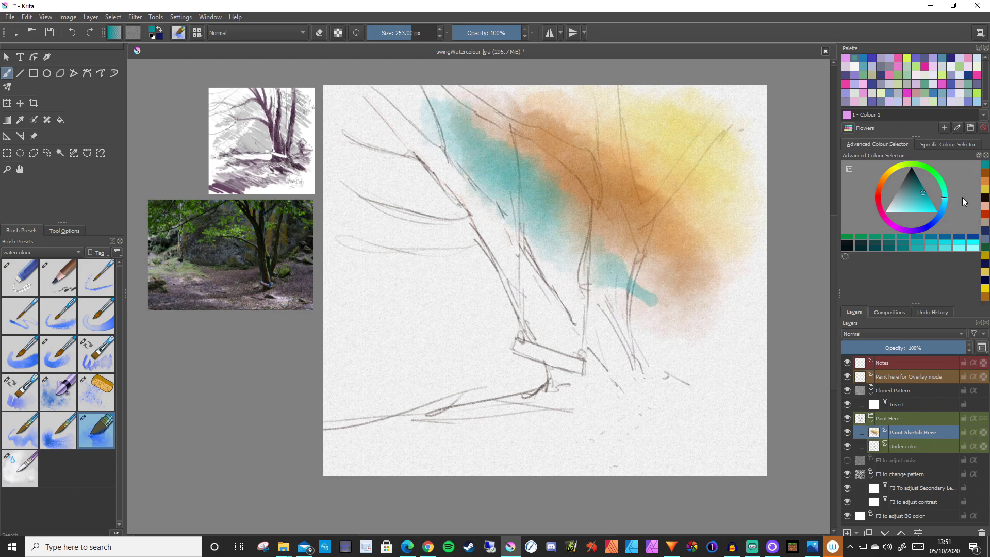
{"action": "left_click", "coordinate": [934, 222]}
{"action": "mouse_move", "coordinate": [464, 144]}
{"action": "left_mouse_down"}
{"action": "mouse_move", "coordinate": [524, 216]}
{"action": "mouse_move", "coordinate": [412, 135]}
{"action": "mouse_move", "coordinate": [491, 239]}
{"action": "mouse_move", "coordinate": [440, 189]}
{"action": "mouse_move", "coordinate": [473, 229]}
{"action": "mouse_move", "coordinate": [469, 210]}
{"action": "mouse_move", "coordinate": [490, 251]}
{"action": "mouse_move", "coordinate": [551, 288]}
{"action": "mouse_move", "coordinate": [539, 261]}
{"action": "mouse_move", "coordinate": [691, 336]}
{"action": "left_mouse_up"}
{"action": "mouse_move", "coordinate": [433, 227]}
{"action": "left_mouse_down"}
{"action": "mouse_move", "coordinate": [516, 355]}
{"action": "mouse_move", "coordinate": [454, 299]}
{"action": "left_mouse_up"}
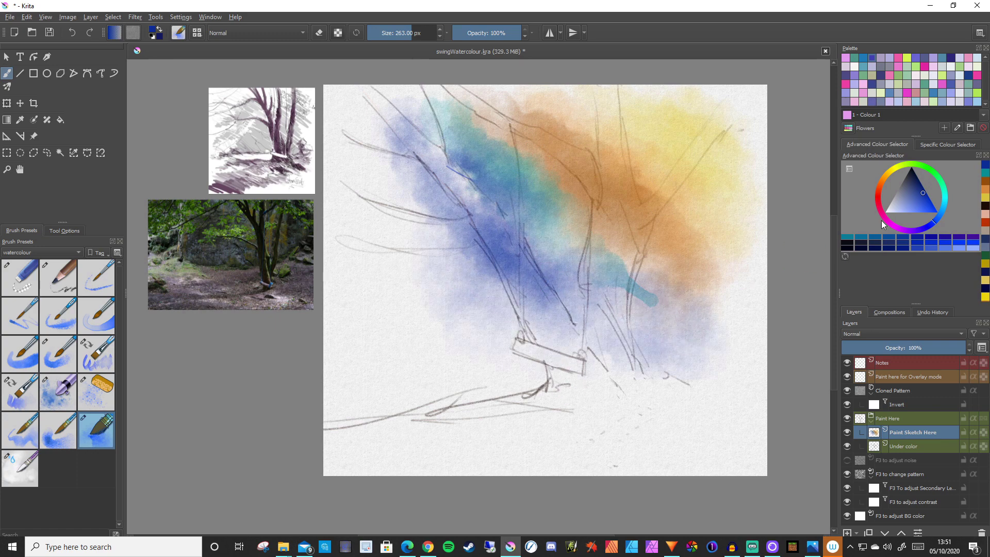
Paint a dark navy wash over the lower left half of the canvas, across the ground and out to the second tree's base.
{"action": "left_click", "coordinate": [913, 180]}
{"action": "mouse_move", "coordinate": [431, 250]}
{"action": "left_mouse_down"}
{"action": "mouse_move", "coordinate": [471, 293]}
{"action": "mouse_move", "coordinate": [381, 207]}
{"action": "mouse_move", "coordinate": [419, 241]}
{"action": "mouse_move", "coordinate": [400, 215]}
{"action": "mouse_move", "coordinate": [442, 276]}
{"action": "mouse_move", "coordinate": [390, 199]}
{"action": "mouse_move", "coordinate": [466, 295]}
{"action": "mouse_move", "coordinate": [387, 247]}
{"action": "mouse_move", "coordinate": [409, 364]}
{"action": "mouse_move", "coordinate": [392, 355]}
{"action": "mouse_move", "coordinate": [431, 384]}
{"action": "mouse_move", "coordinate": [401, 328]}
{"action": "mouse_move", "coordinate": [467, 367]}
{"action": "mouse_move", "coordinate": [493, 364]}
{"action": "mouse_move", "coordinate": [493, 314]}
{"action": "mouse_move", "coordinate": [477, 271]}
{"action": "mouse_move", "coordinate": [577, 379]}
{"action": "mouse_move", "coordinate": [486, 312]}
{"action": "mouse_move", "coordinate": [468, 329]}
{"action": "mouse_move", "coordinate": [469, 354]}
{"action": "mouse_move", "coordinate": [521, 401]}
{"action": "mouse_move", "coordinate": [472, 397]}
{"action": "mouse_move", "coordinate": [394, 368]}
{"action": "mouse_move", "coordinate": [397, 382]}
{"action": "mouse_move", "coordinate": [322, 373]}
{"action": "mouse_move", "coordinate": [505, 362]}
{"action": "mouse_move", "coordinate": [519, 351]}
{"action": "mouse_move", "coordinate": [580, 416]}
{"action": "mouse_move", "coordinate": [469, 402]}
{"action": "mouse_move", "coordinate": [398, 415]}
{"action": "mouse_move", "coordinate": [401, 438]}
{"action": "mouse_move", "coordinate": [491, 454]}
{"action": "mouse_move", "coordinate": [551, 396]}
{"action": "mouse_move", "coordinate": [497, 308]}
{"action": "mouse_move", "coordinate": [585, 401]}
{"action": "mouse_move", "coordinate": [640, 428]}
{"action": "mouse_move", "coordinate": [492, 236]}
{"action": "mouse_move", "coordinate": [478, 250]}
{"action": "mouse_move", "coordinate": [440, 259]}
{"action": "mouse_move", "coordinate": [396, 212]}
{"action": "mouse_move", "coordinate": [406, 227]}
{"action": "mouse_move", "coordinate": [429, 216]}
{"action": "mouse_move", "coordinate": [424, 179]}
{"action": "mouse_move", "coordinate": [356, 99]}
{"action": "mouse_move", "coordinate": [394, 209]}
{"action": "mouse_move", "coordinate": [357, 229]}
{"action": "mouse_move", "coordinate": [356, 276]}
{"action": "mouse_move", "coordinate": [396, 344]}
{"action": "mouse_move", "coordinate": [349, 408]}
{"action": "mouse_move", "coordinate": [359, 436]}
{"action": "mouse_move", "coordinate": [571, 435]}
{"action": "mouse_move", "coordinate": [641, 398]}
{"action": "left_mouse_up"}
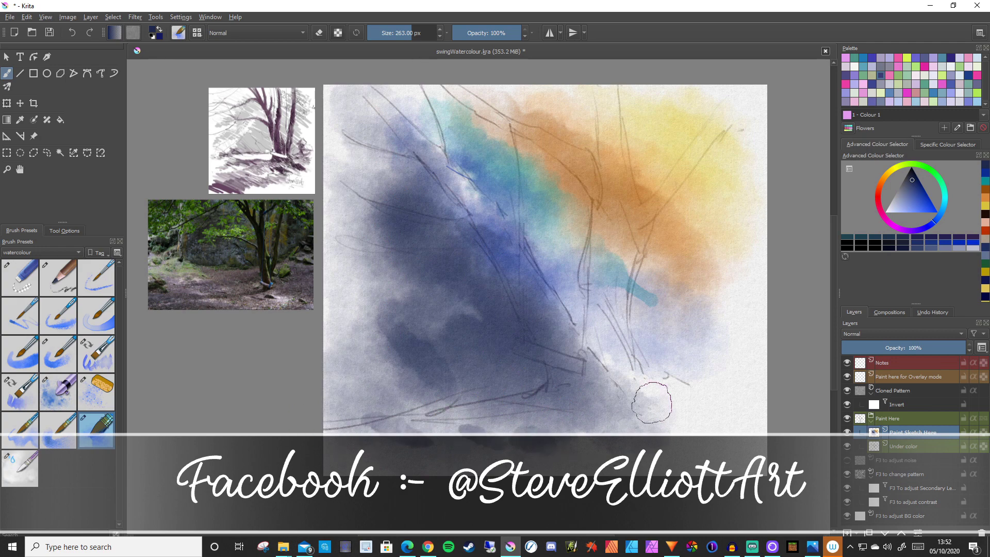
{"action": "mouse_move", "coordinate": [493, 392]}
{"action": "left_mouse_down"}
{"action": "mouse_move", "coordinate": [506, 417]}
{"action": "mouse_move", "coordinate": [361, 422]}
{"action": "mouse_move", "coordinate": [347, 411]}
{"action": "mouse_move", "coordinate": [534, 445]}
{"action": "mouse_move", "coordinate": [471, 420]}
{"action": "mouse_move", "coordinate": [324, 431]}
{"action": "mouse_move", "coordinate": [367, 410]}
{"action": "mouse_move", "coordinate": [313, 376]}
{"action": "mouse_move", "coordinate": [425, 440]}
{"action": "left_mouse_up"}
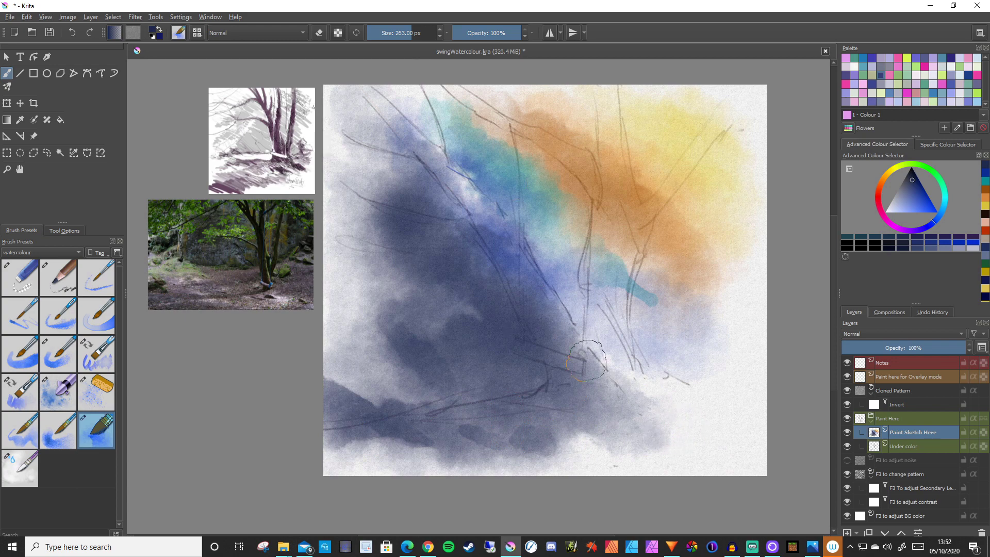
{"action": "mouse_move", "coordinate": [590, 353]}
{"action": "left_mouse_down"}
{"action": "mouse_move", "coordinate": [613, 377]}
{"action": "mouse_move", "coordinate": [660, 386]}
{"action": "left_mouse_up"}
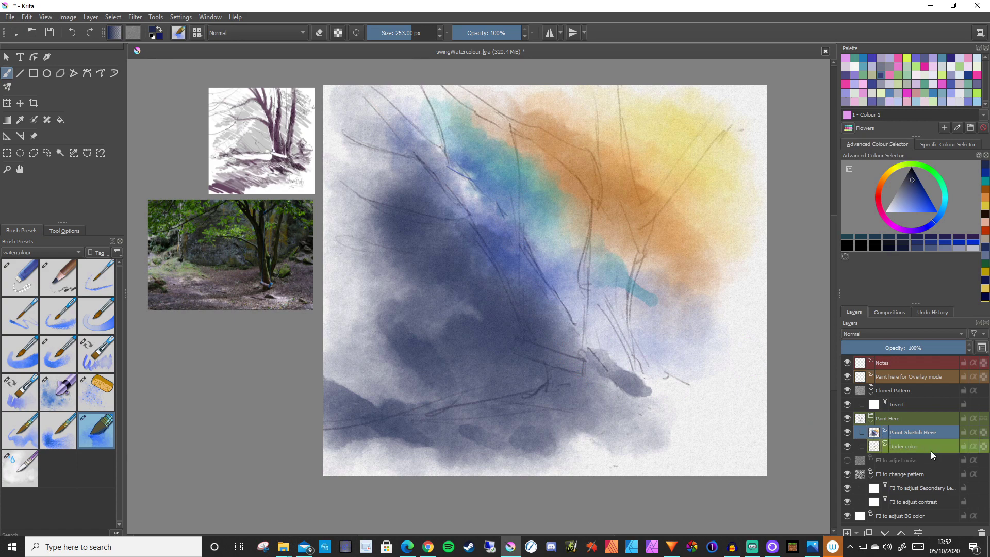
Add a new paint layer directly above the Paint Sketch Here layer.
{"action": "left_click", "coordinate": [847, 533]}
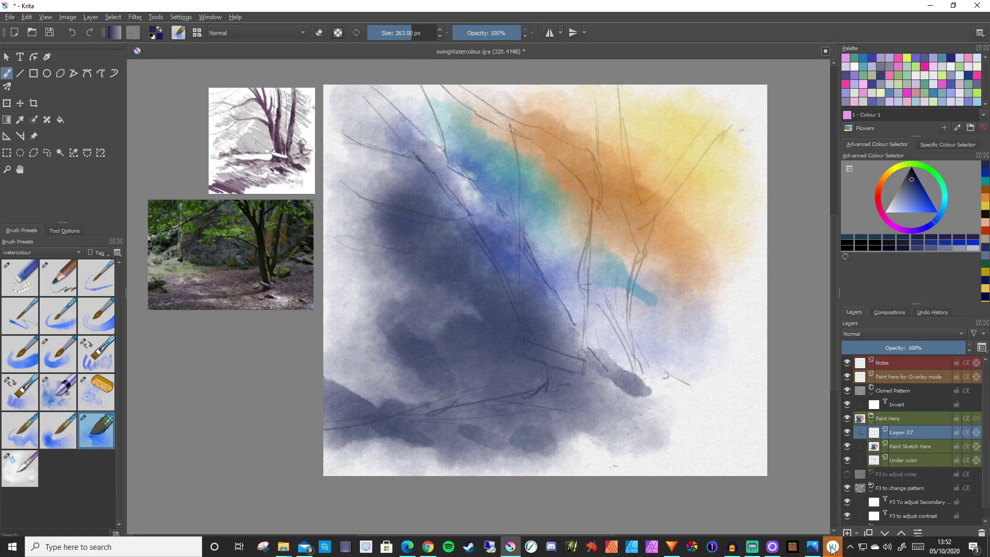
{"action": "left_click", "coordinate": [833, 546]}
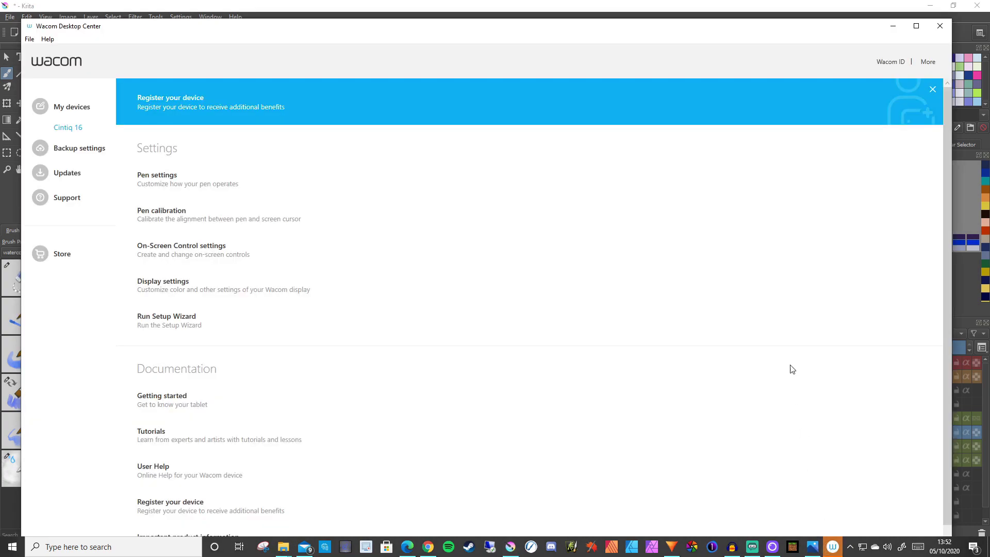
{"action": "left_click", "coordinate": [938, 24]}
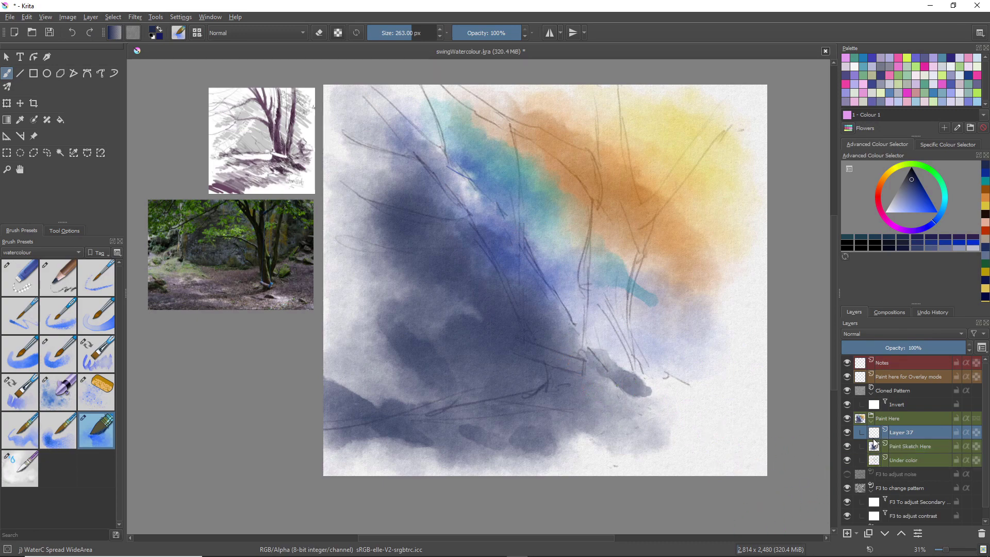
On the Paint Sketch Here layer, blend the colour bands and the dark wash's edges with the WaterC Water-Pattern brush.
{"action": "left_click", "coordinate": [904, 446]}
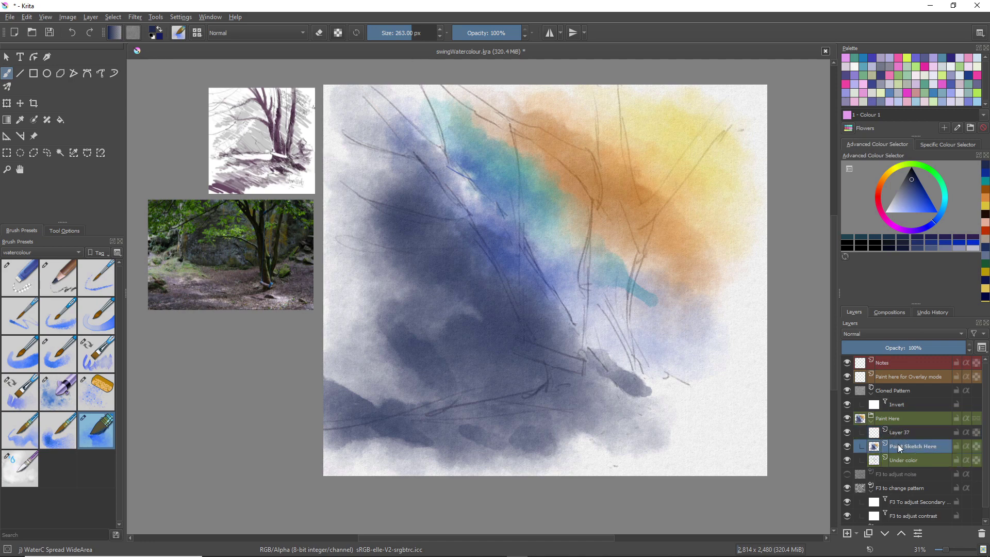
{"action": "left_click", "coordinate": [28, 464]}
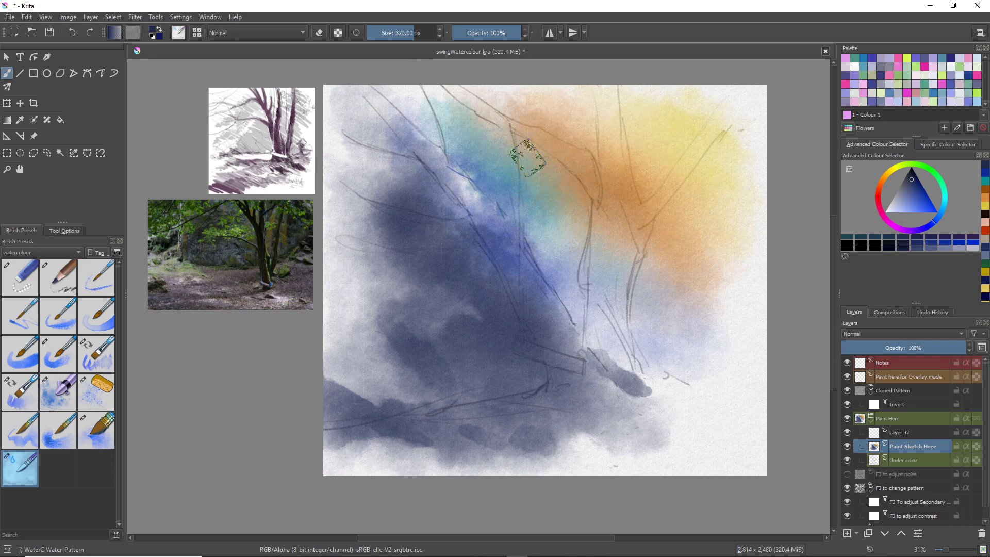
{"action": "mouse_move", "coordinate": [479, 189]}
{"action": "left_mouse_down"}
{"action": "mouse_move", "coordinate": [465, 217]}
{"action": "mouse_move", "coordinate": [479, 195]}
{"action": "mouse_move", "coordinate": [484, 217]}
{"action": "left_mouse_up"}
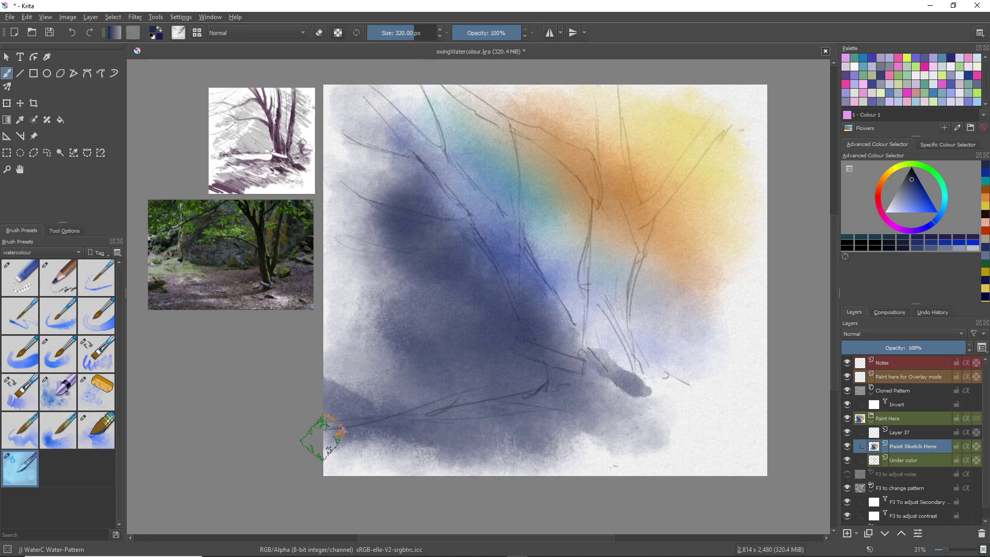
{"action": "mouse_move", "coordinate": [609, 395]}
{"action": "left_mouse_down"}
{"action": "mouse_move", "coordinate": [624, 374]}
{"action": "mouse_move", "coordinate": [617, 360]}
{"action": "mouse_move", "coordinate": [616, 388]}
{"action": "mouse_move", "coordinate": [655, 405]}
{"action": "left_mouse_up"}
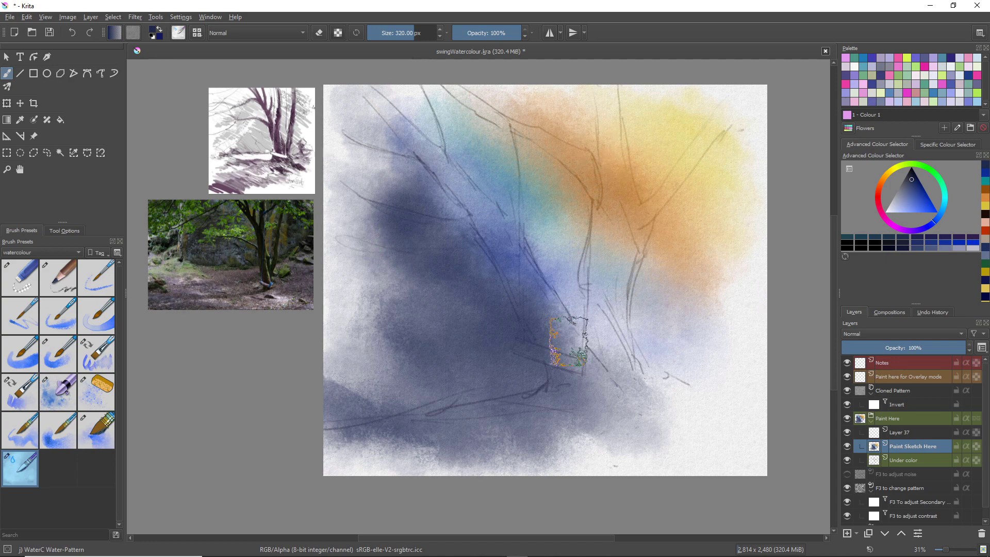
On Layer 37, paint dark diagonal strokes across the canvas centre and around the swing seat with the WaterC Flat Decay Tilt brush.
{"action": "left_click", "coordinate": [905, 431]}
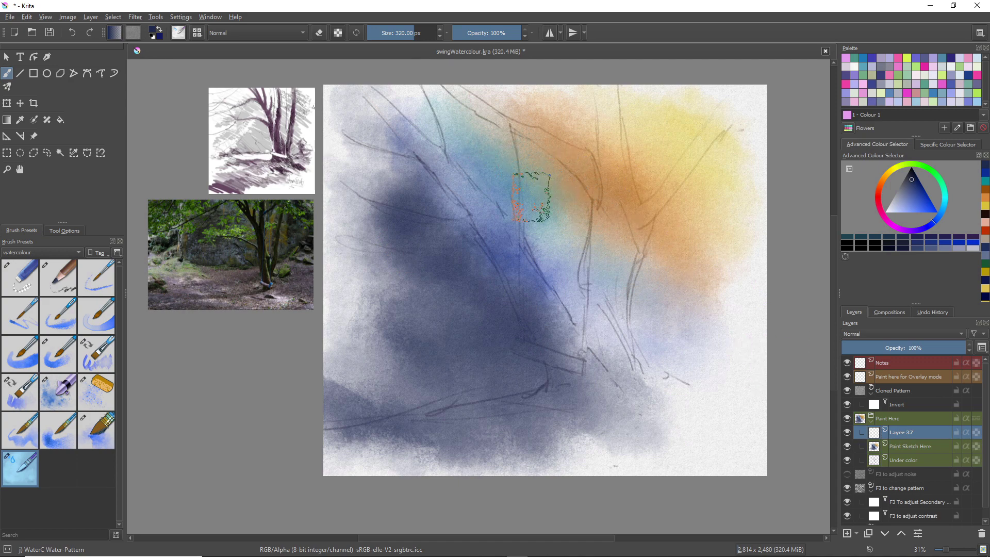
{"action": "left_click", "coordinate": [14, 400]}
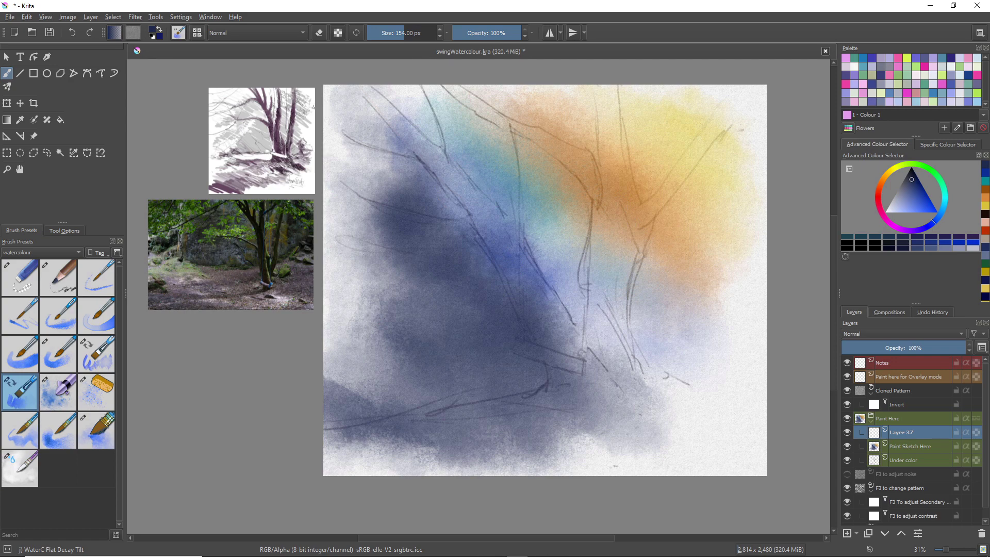
{"action": "left_click_drag", "start_coordinate": [639, 263], "coordinate": [714, 373]}
{"action": "left_click_drag", "start_coordinate": [549, 184], "coordinate": [634, 342]}
{"action": "left_click_drag", "start_coordinate": [513, 201], "coordinate": [629, 348]}
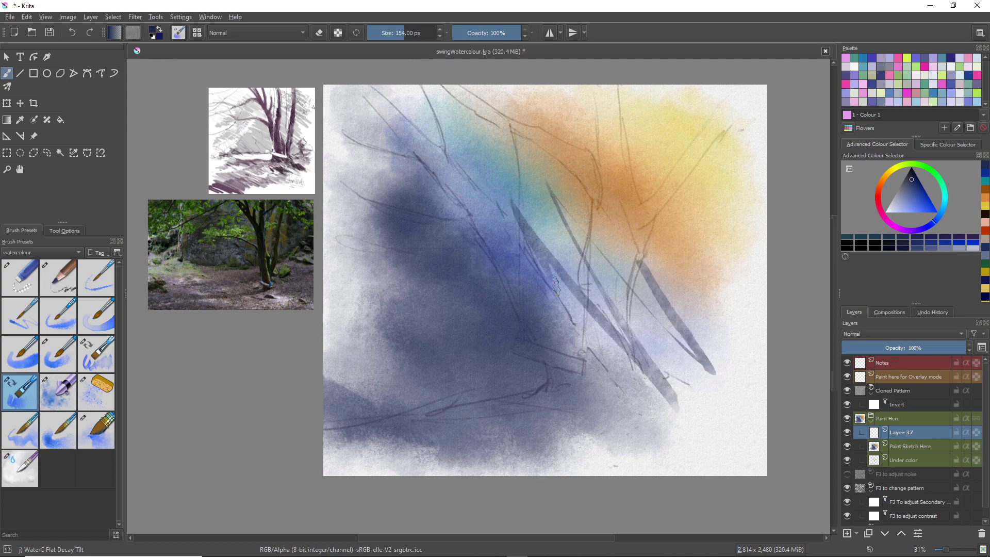
{"action": "mouse_move", "coordinate": [554, 325]}
{"action": "left_mouse_down"}
{"action": "mouse_move", "coordinate": [595, 393]}
{"action": "mouse_move", "coordinate": [464, 237]}
{"action": "left_mouse_up"}
{"action": "right_click", "coordinate": [464, 298]}
{"action": "left_click", "coordinate": [354, 250]}
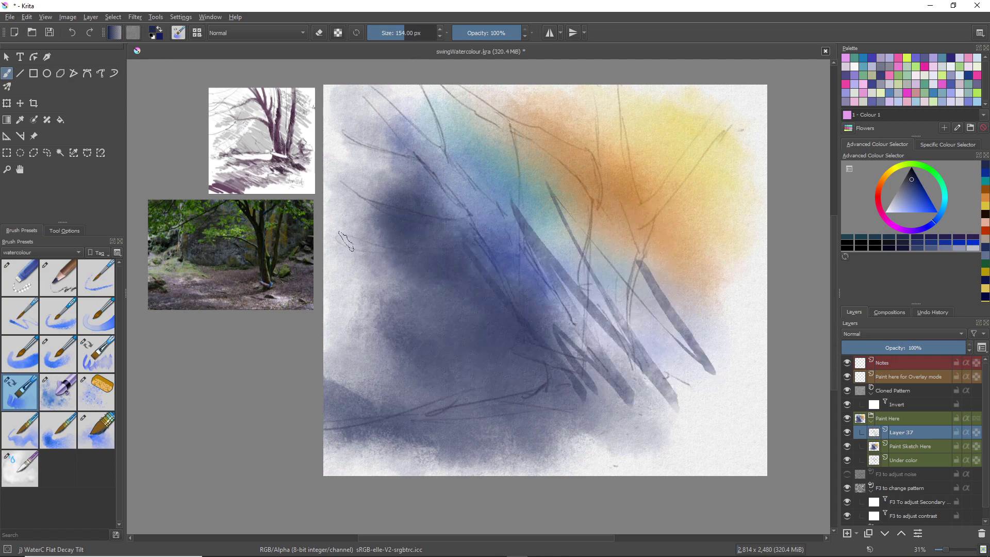
Add more dark slanting strokes over the lower left shadow area and to the right of the second tree.
{"action": "mouse_move", "coordinate": [397, 273]}
{"action": "left_mouse_down"}
{"action": "mouse_move", "coordinate": [471, 374]}
{"action": "mouse_move", "coordinate": [466, 346]}
{"action": "mouse_move", "coordinate": [431, 304]}
{"action": "mouse_move", "coordinate": [440, 300]}
{"action": "mouse_move", "coordinate": [531, 389]}
{"action": "left_mouse_up"}
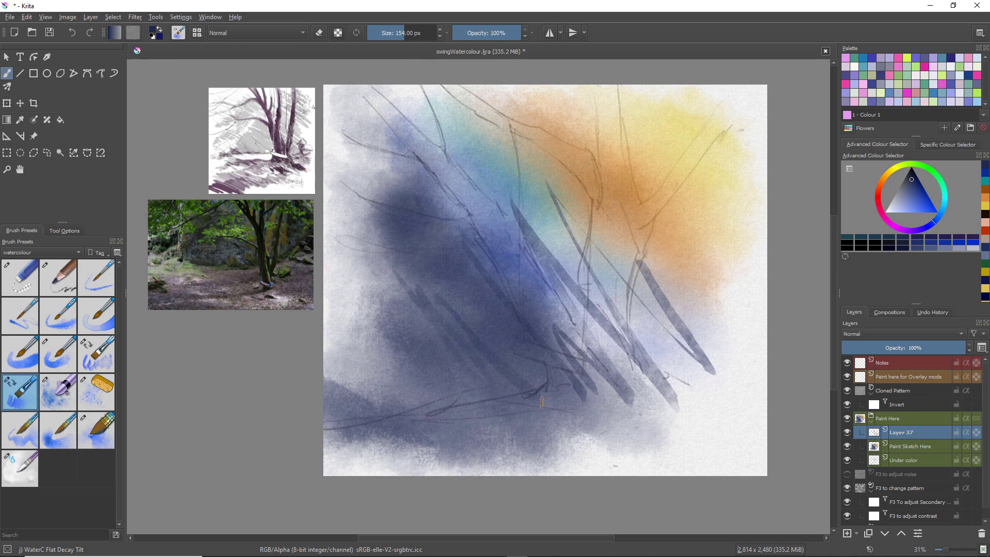
{"action": "mouse_move", "coordinate": [477, 312]}
{"action": "left_mouse_down"}
{"action": "mouse_move", "coordinate": [555, 399]}
{"action": "mouse_move", "coordinate": [480, 336]}
{"action": "mouse_move", "coordinate": [498, 388]}
{"action": "mouse_move", "coordinate": [453, 360]}
{"action": "mouse_move", "coordinate": [358, 265]}
{"action": "mouse_move", "coordinate": [436, 405]}
{"action": "mouse_move", "coordinate": [390, 362]}
{"action": "mouse_move", "coordinate": [442, 377]}
{"action": "left_mouse_up"}
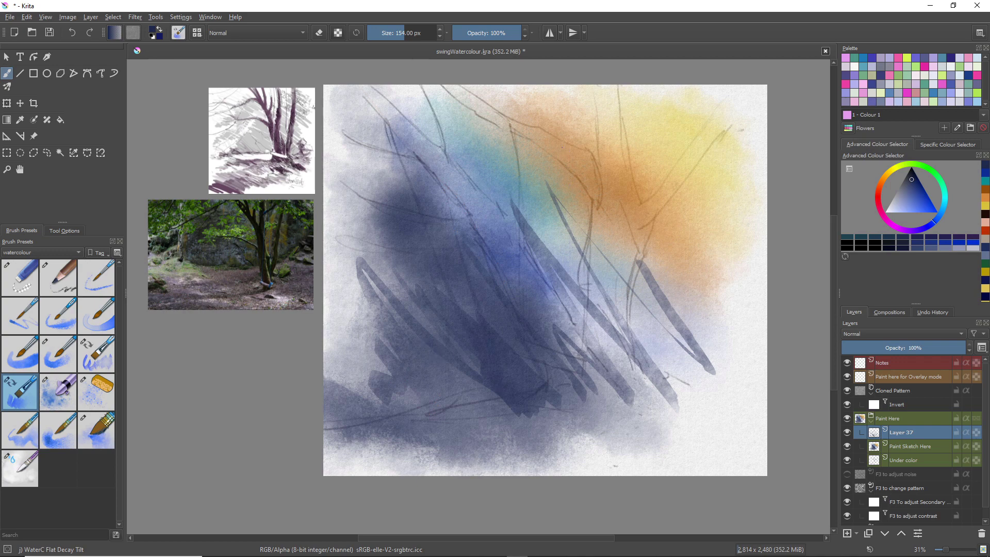
{"action": "left_click_drag", "start_coordinate": [606, 132], "coordinate": [684, 324]}
{"action": "mouse_move", "coordinate": [661, 171]}
{"action": "left_mouse_down"}
{"action": "mouse_move", "coordinate": [733, 394]}
{"action": "mouse_move", "coordinate": [692, 434]}
{"action": "left_mouse_up"}
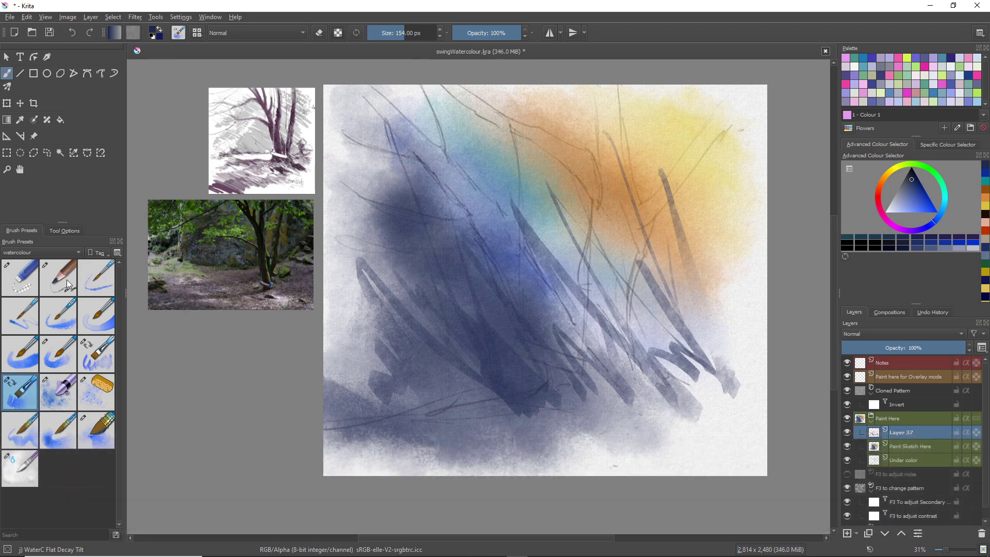
Erase the dark strokes crossing the tree trunks, swing seat and low limb with the small eraser, enlarging it to 84 px.
{"action": "left_click", "coordinate": [28, 282]}
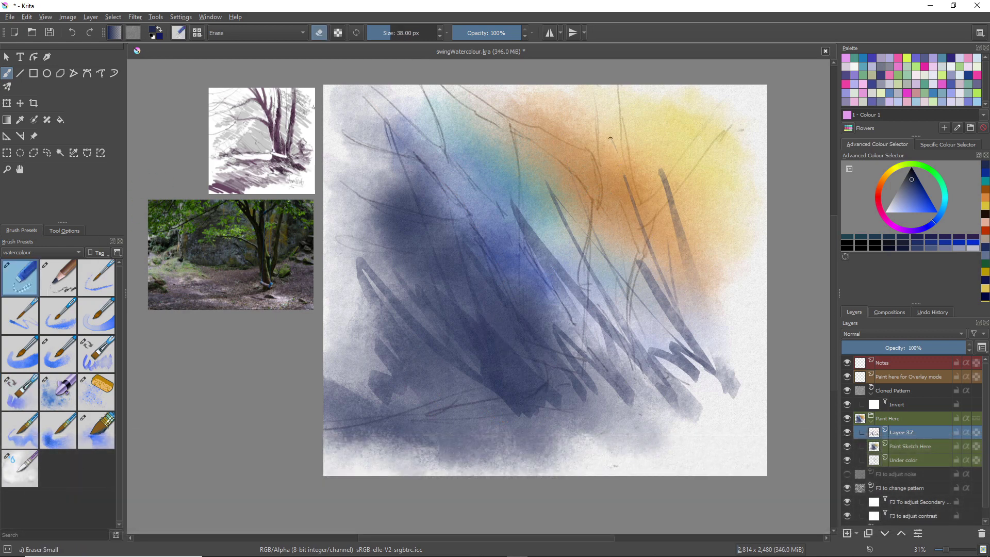
{"action": "left_click_drag", "start_coordinate": [624, 178], "coordinate": [636, 216]}
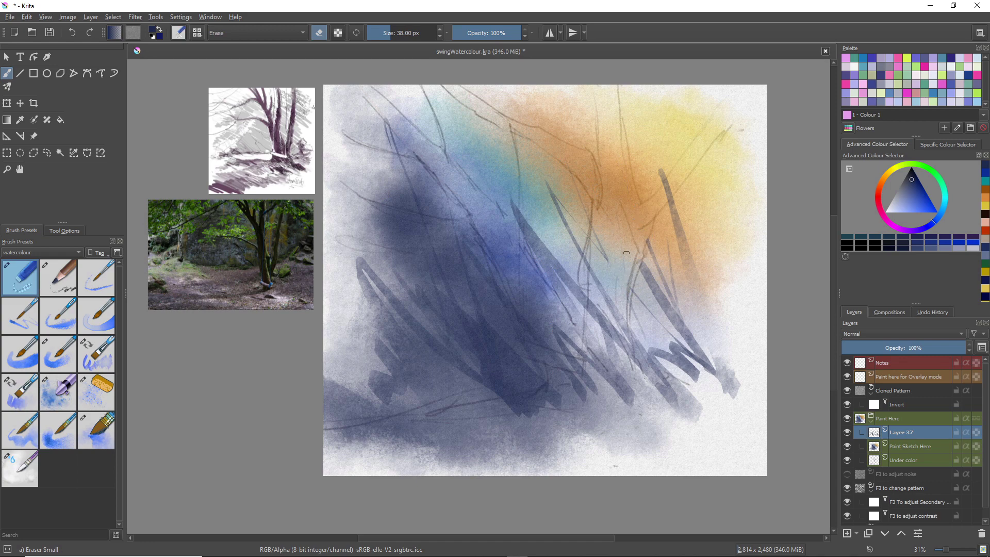
{"action": "key", "text": "bracketright"}
{"action": "key", "text": "bracketright"}
{"action": "key", "text": "bracketright"}
{"action": "key", "text": "bracketright"}
{"action": "left_click_drag", "start_coordinate": [666, 199], "coordinate": [673, 180]}
{"action": "mouse_move", "coordinate": [601, 220]}
{"action": "left_mouse_down"}
{"action": "mouse_move", "coordinate": [599, 294]}
{"action": "mouse_move", "coordinate": [606, 251]}
{"action": "mouse_move", "coordinate": [610, 348]}
{"action": "mouse_move", "coordinate": [616, 361]}
{"action": "mouse_move", "coordinate": [622, 339]}
{"action": "mouse_move", "coordinate": [627, 371]}
{"action": "mouse_move", "coordinate": [592, 333]}
{"action": "mouse_move", "coordinate": [599, 394]}
{"action": "mouse_move", "coordinate": [624, 391]}
{"action": "mouse_move", "coordinate": [630, 401]}
{"action": "mouse_move", "coordinate": [630, 368]}
{"action": "mouse_move", "coordinate": [670, 405]}
{"action": "left_mouse_up"}
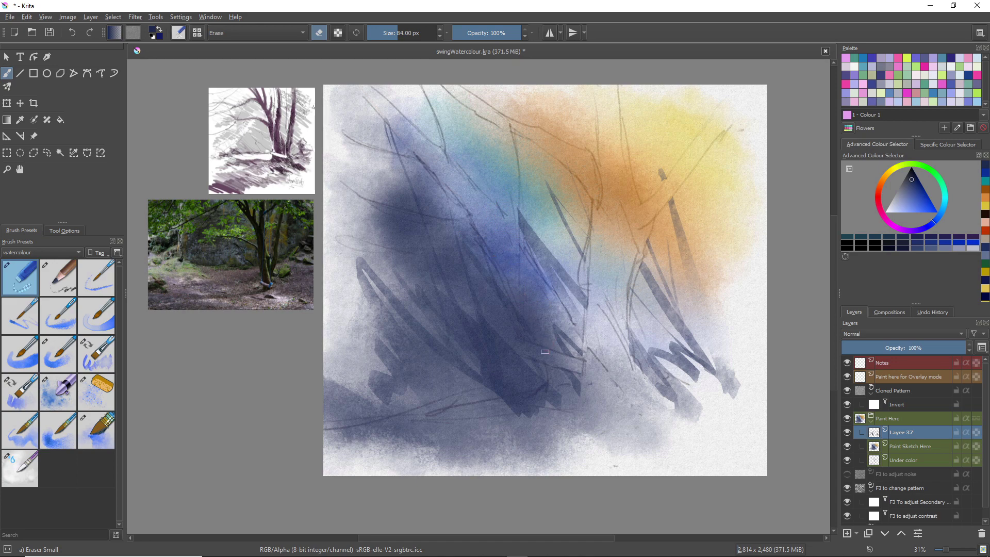
{"action": "mouse_move", "coordinate": [538, 392]}
{"action": "left_mouse_down"}
{"action": "mouse_move", "coordinate": [495, 401]}
{"action": "mouse_move", "coordinate": [556, 406]}
{"action": "mouse_move", "coordinate": [529, 416]}
{"action": "mouse_move", "coordinate": [575, 399]}
{"action": "mouse_move", "coordinate": [515, 419]}
{"action": "left_mouse_up"}
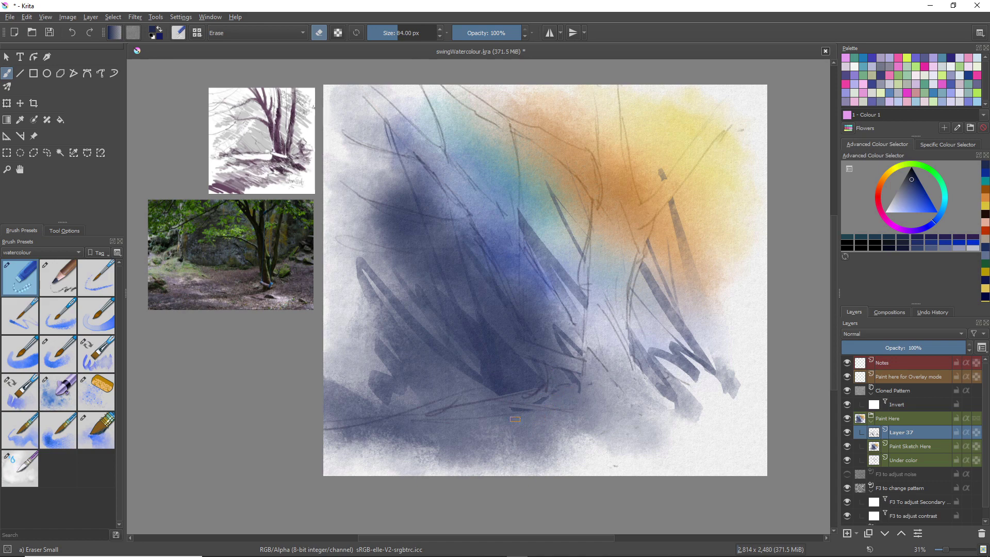
{"action": "left_click_drag", "start_coordinate": [568, 339], "coordinate": [575, 379]}
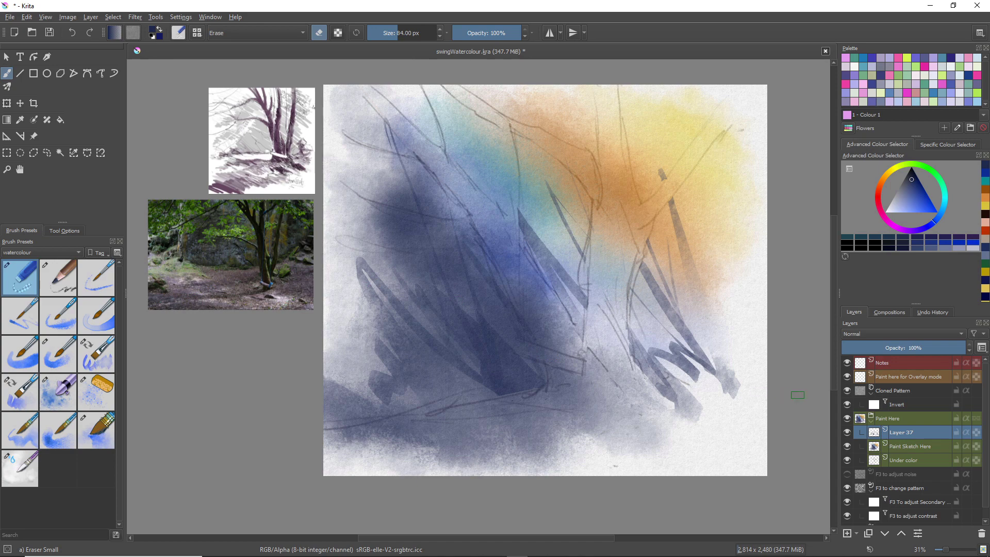
On the Paint Sketch Here layer, erase the wash inside the swing seat to leave it white.
{"action": "left_click", "coordinate": [893, 447]}
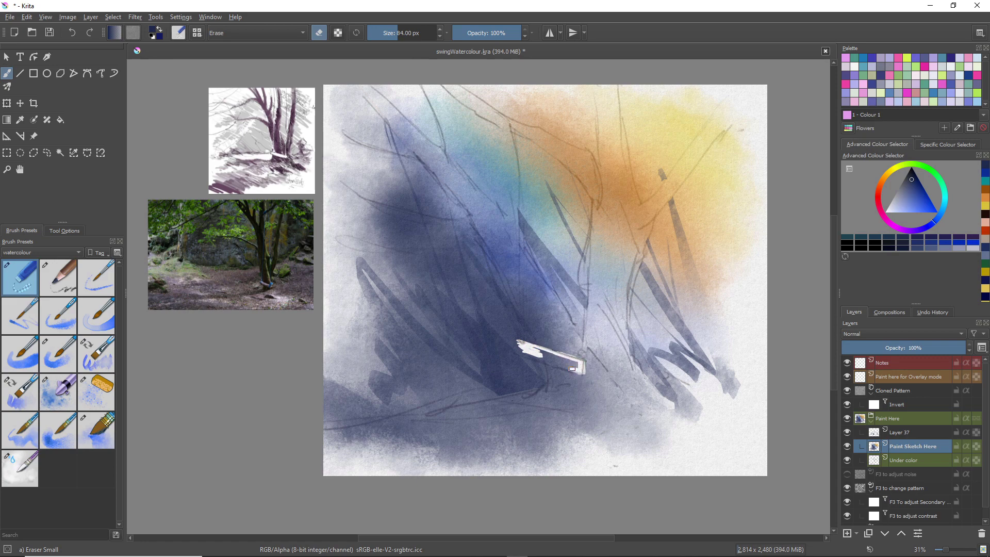
{"action": "left_click_drag", "start_coordinate": [573, 369], "coordinate": [540, 350]}
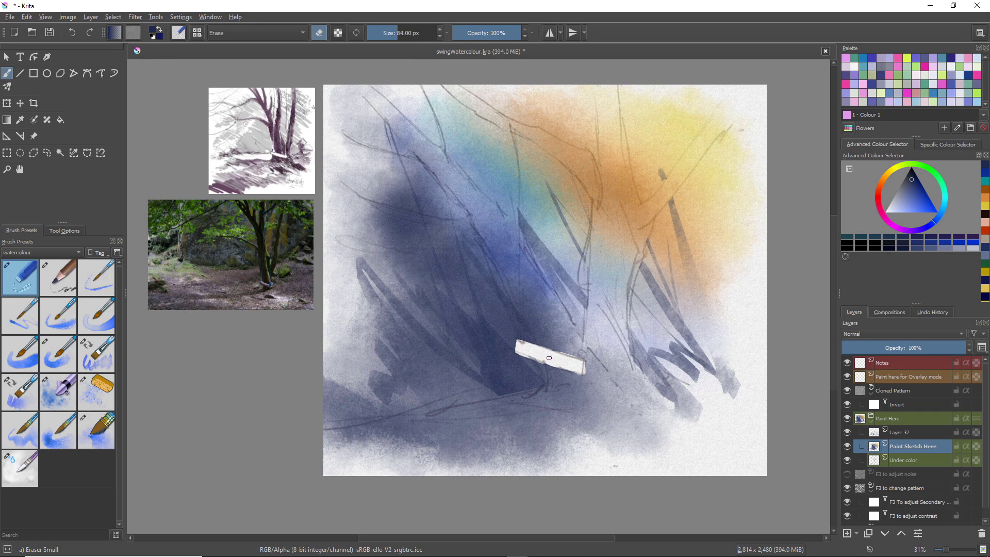
Reduce the eraser to 26 px and erase thin white lines through the wash for the swing's two ropes.
{"action": "key", "text": "bracketleft"}
{"action": "key", "text": "bracketleft"}
{"action": "key", "text": "bracketleft"}
{"action": "key", "text": "bracketleft"}
{"action": "key", "text": "bracketleft"}
{"action": "key", "text": "bracketleft"}
{"action": "key", "text": "bracketleft"}
{"action": "key", "text": "bracketleft"}
{"action": "key", "text": "bracketleft"}
{"action": "key", "text": "bracketleft"}
{"action": "left_click_drag", "start_coordinate": [585, 251], "coordinate": [586, 297]}
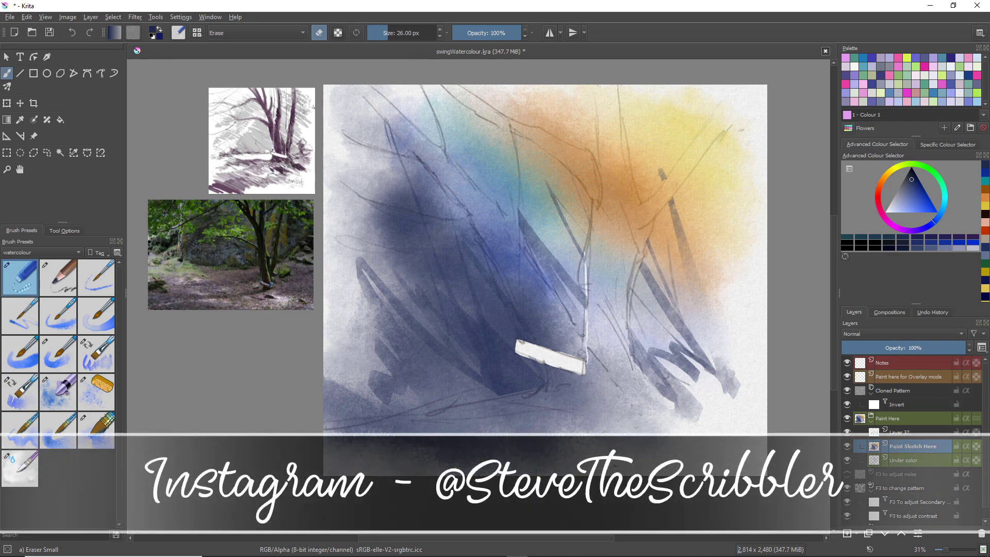
{"action": "key", "text": "ctrl+z"}
{"action": "left_click_drag", "start_coordinate": [579, 236], "coordinate": [580, 351]}
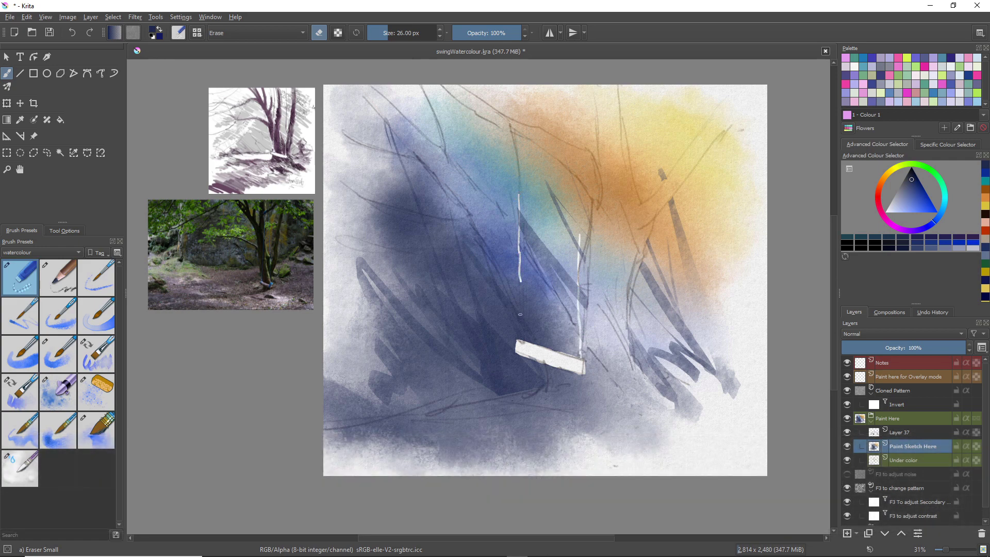
{"action": "left_click_drag", "start_coordinate": [520, 279], "coordinate": [522, 340]}
{"action": "left_click_drag", "start_coordinate": [516, 139], "coordinate": [520, 190]}
Enlarge the eraser to 78 px and erase white highlights along the leaning main trunk and the second tree's trunk.
{"action": "key", "text": "bracketright"}
{"action": "key", "text": "bracketright"}
{"action": "key", "text": "bracketright"}
{"action": "key", "text": "bracketright"}
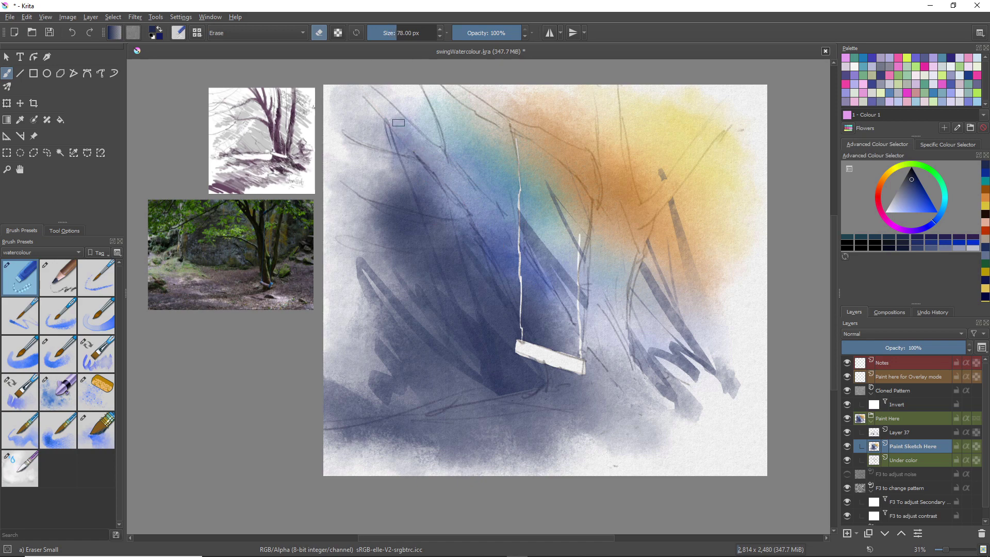
{"action": "mouse_move", "coordinate": [396, 122]}
{"action": "left_mouse_down"}
{"action": "mouse_move", "coordinate": [487, 199]}
{"action": "mouse_move", "coordinate": [613, 383]}
{"action": "mouse_move", "coordinate": [598, 367]}
{"action": "left_mouse_up"}
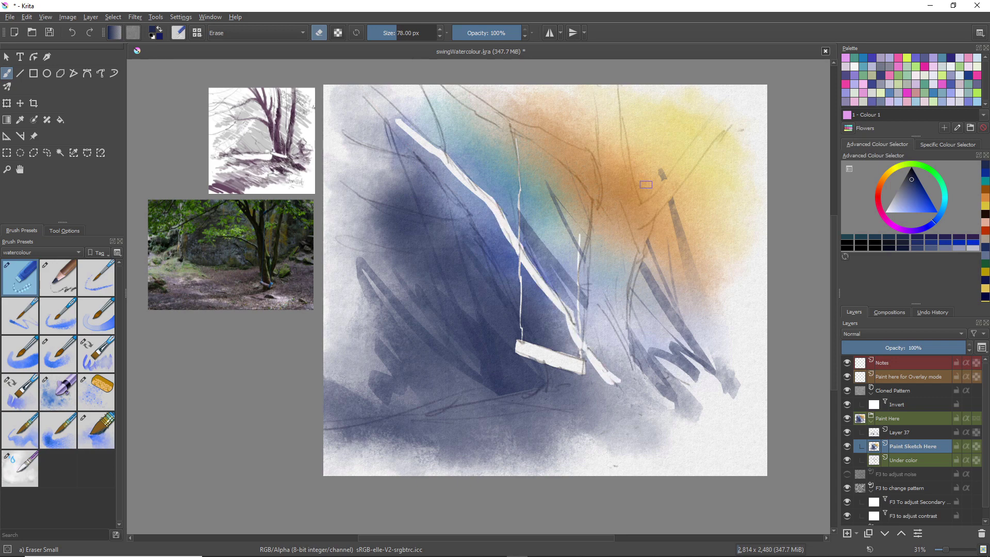
{"action": "mouse_move", "coordinate": [611, 92]}
{"action": "left_mouse_down"}
{"action": "mouse_move", "coordinate": [638, 212]}
{"action": "mouse_move", "coordinate": [626, 292]}
{"action": "mouse_move", "coordinate": [640, 243]}
{"action": "mouse_move", "coordinate": [621, 320]}
{"action": "mouse_move", "coordinate": [610, 292]}
{"action": "mouse_move", "coordinate": [631, 342]}
{"action": "left_mouse_up"}
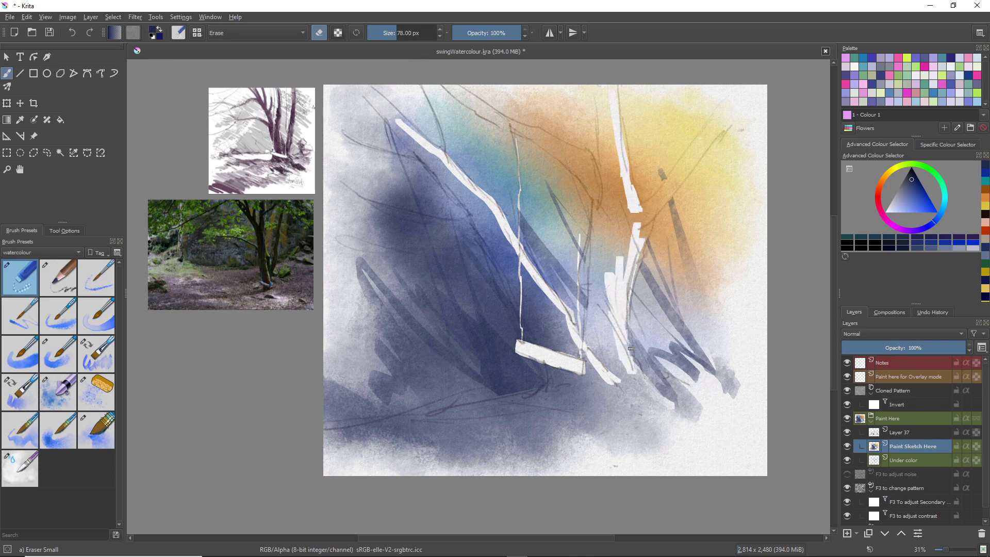
Erase white highlights along the overhanging branch above the swing and the second tree's right-hand branch.
{"action": "left_click_drag", "start_coordinate": [586, 155], "coordinate": [472, 102]}
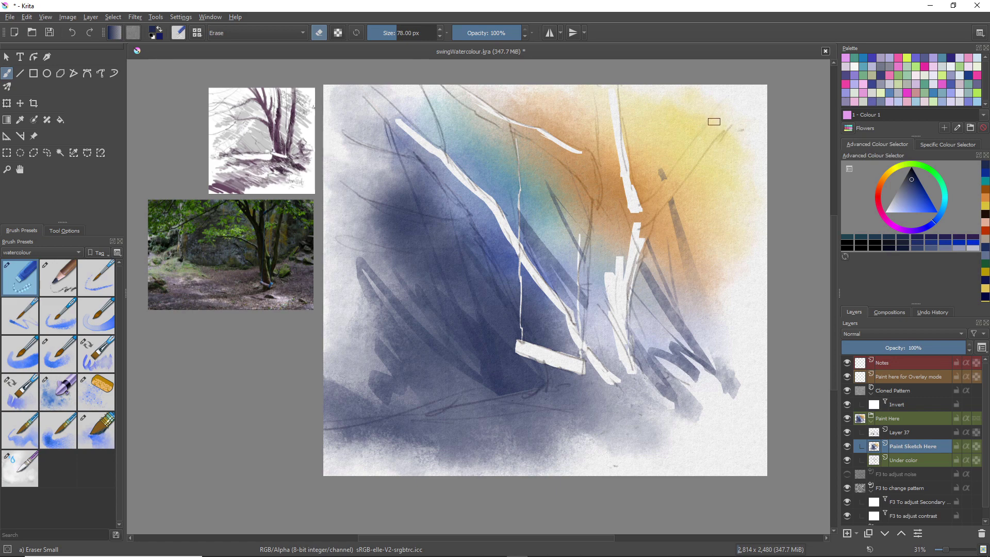
{"action": "left_click_drag", "start_coordinate": [715, 118], "coordinate": [656, 198]}
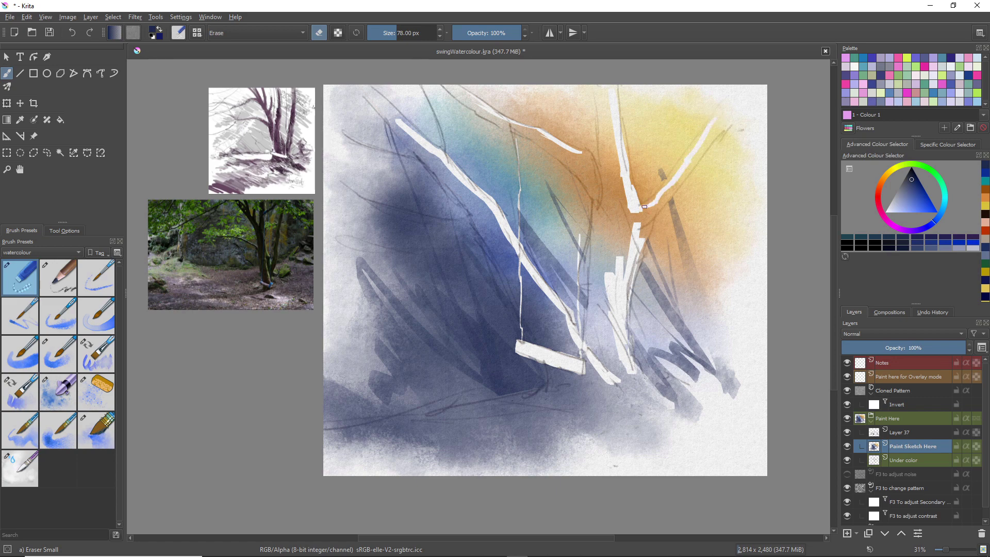
{"action": "left_click_drag", "start_coordinate": [726, 98], "coordinate": [706, 134]}
Soften the erased white highlights along the leaning trunk and the second tree with the WaterC Water-Pattern brush at 90 px.
{"action": "left_click", "coordinate": [33, 453]}
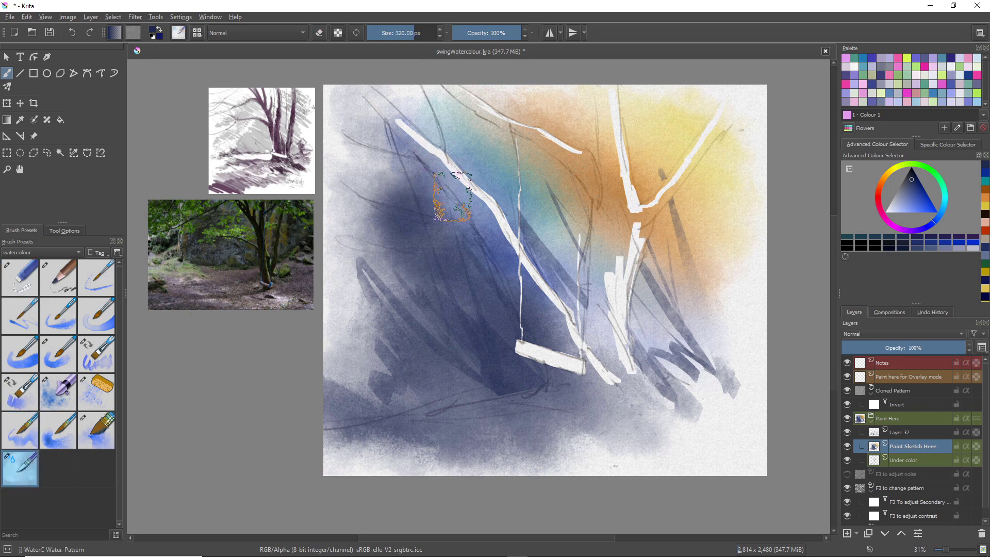
{"action": "key", "text": "bracketleft"}
{"action": "key", "text": "bracketleft"}
{"action": "key", "text": "bracketleft"}
{"action": "key", "text": "bracketleft"}
{"action": "key", "text": "bracketleft"}
{"action": "key", "text": "bracketleft"}
{"action": "key", "text": "bracketleft"}
{"action": "key", "text": "bracketleft"}
{"action": "key", "text": "bracketleft"}
{"action": "key", "text": "bracketleft"}
{"action": "key", "text": "bracketleft"}
{"action": "key", "text": "bracketleft"}
{"action": "key", "text": "bracketleft"}
{"action": "key", "text": "bracketleft"}
{"action": "key", "text": "bracketleft"}
{"action": "key", "text": "bracketleft"}
{"action": "key", "text": "bracketleft"}
{"action": "key", "text": "bracketleft"}
{"action": "key", "text": "bracketleft"}
{"action": "key", "text": "bracketleft"}
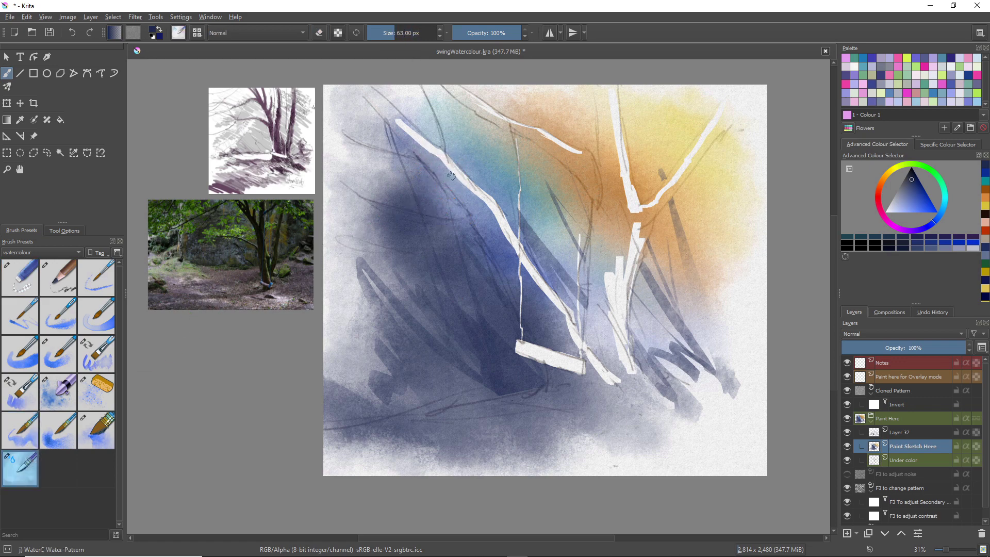
{"action": "key", "text": "bracketright"}
{"action": "key", "text": "bracketright"}
{"action": "key", "text": "bracketright"}
{"action": "key", "text": "bracketright"}
{"action": "key", "text": "bracketright"}
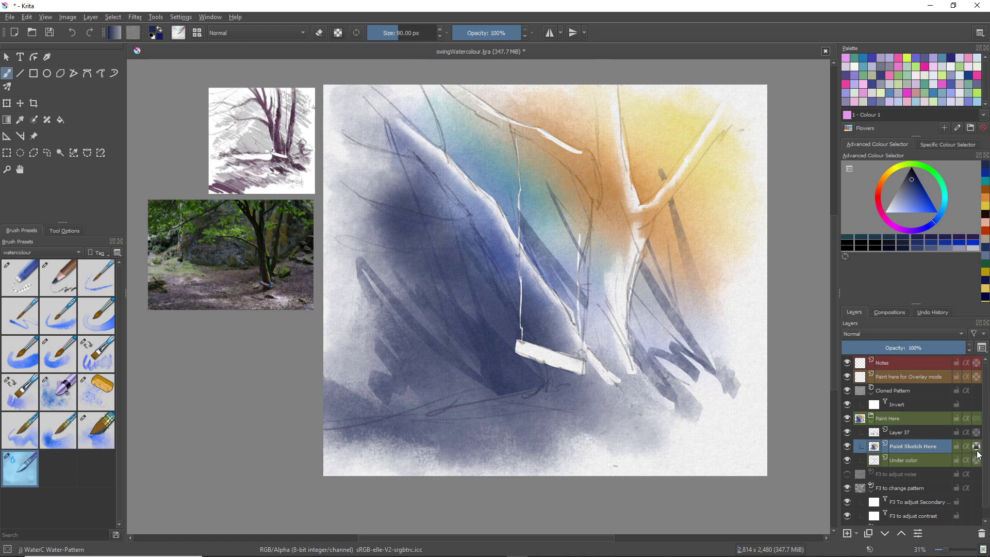
Paint an ochre tint along the full length of the leaning trunk using the WaterC Spread WideArea brush at 110 px.
{"action": "left_click", "coordinate": [886, 178]}
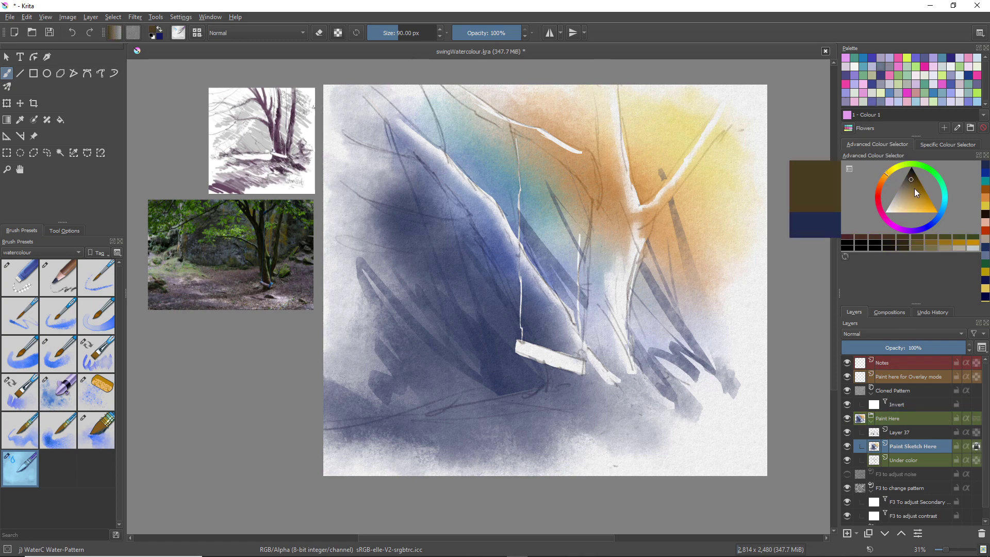
{"action": "left_click_drag", "start_coordinate": [914, 187], "coordinate": [924, 198]}
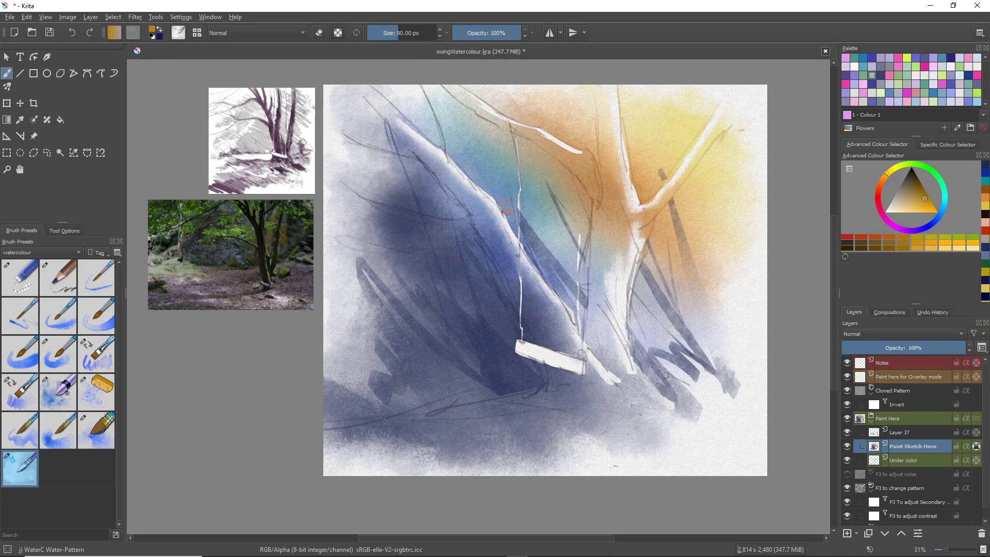
{"action": "left_click", "coordinate": [104, 423]}
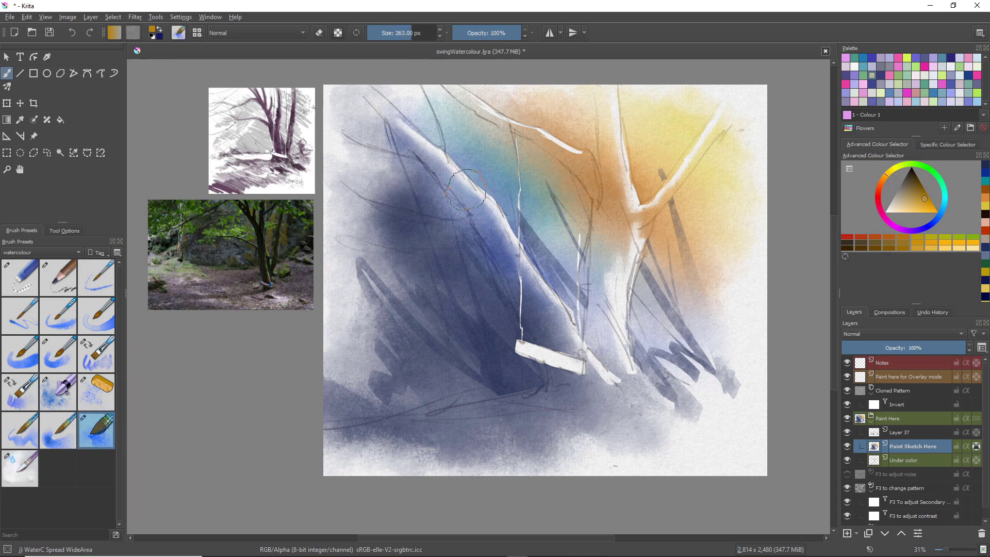
{"action": "key", "text": "bracketleft"}
{"action": "key", "text": "bracketleft"}
{"action": "key", "text": "bracketleft"}
{"action": "key", "text": "bracketleft"}
{"action": "key", "text": "bracketleft"}
{"action": "key", "text": "bracketleft"}
{"action": "key", "text": "bracketleft"}
{"action": "key", "text": "bracketleft"}
{"action": "key", "text": "bracketleft"}
{"action": "mouse_move", "coordinate": [451, 169]}
{"action": "left_mouse_down"}
{"action": "mouse_move", "coordinate": [501, 222]}
{"action": "mouse_move", "coordinate": [571, 351]}
{"action": "left_mouse_up"}
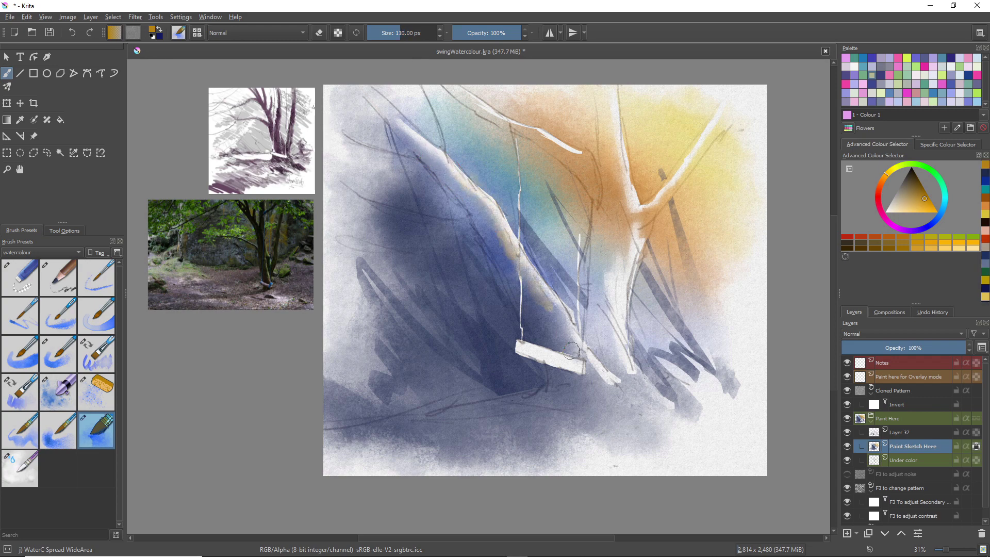
{"action": "left_click_drag", "start_coordinate": [543, 291], "coordinate": [609, 393]}
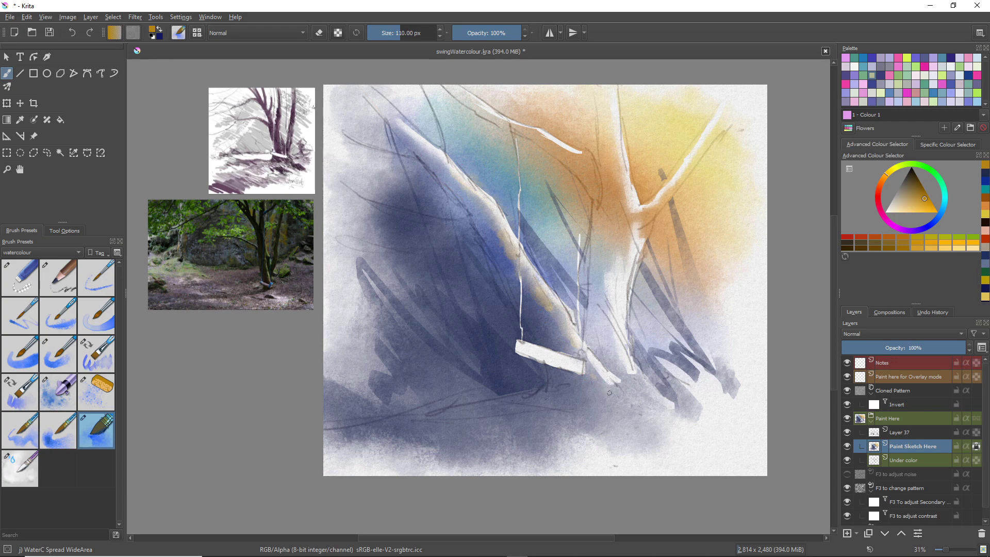
{"action": "mouse_move", "coordinate": [438, 163]}
{"action": "left_mouse_down"}
{"action": "mouse_move", "coordinate": [454, 176]}
{"action": "mouse_move", "coordinate": [395, 129]}
{"action": "left_mouse_up"}
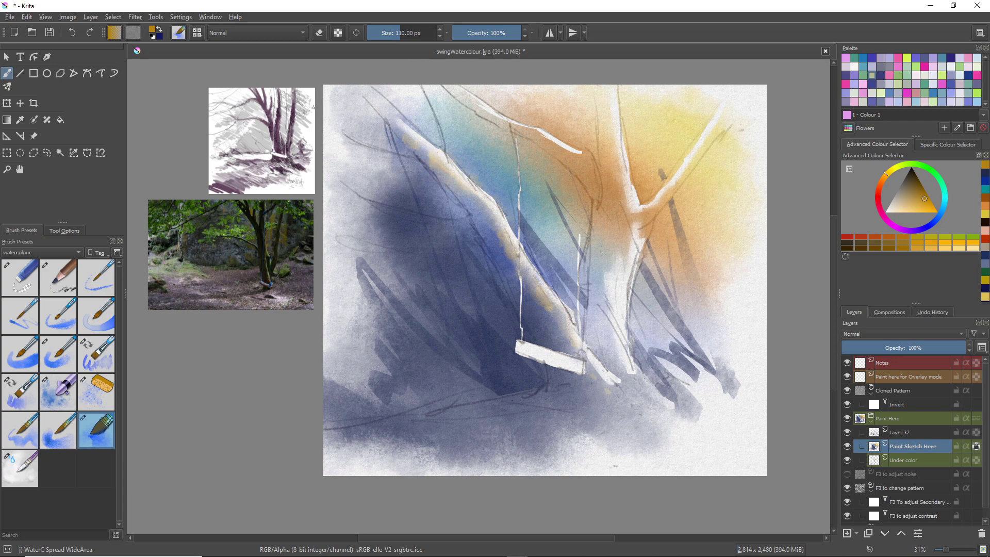
Shade the shadow side of the second tree's trunk with dark blue sampled from the background wash.
{"action": "left_click", "coordinate": [931, 222]}
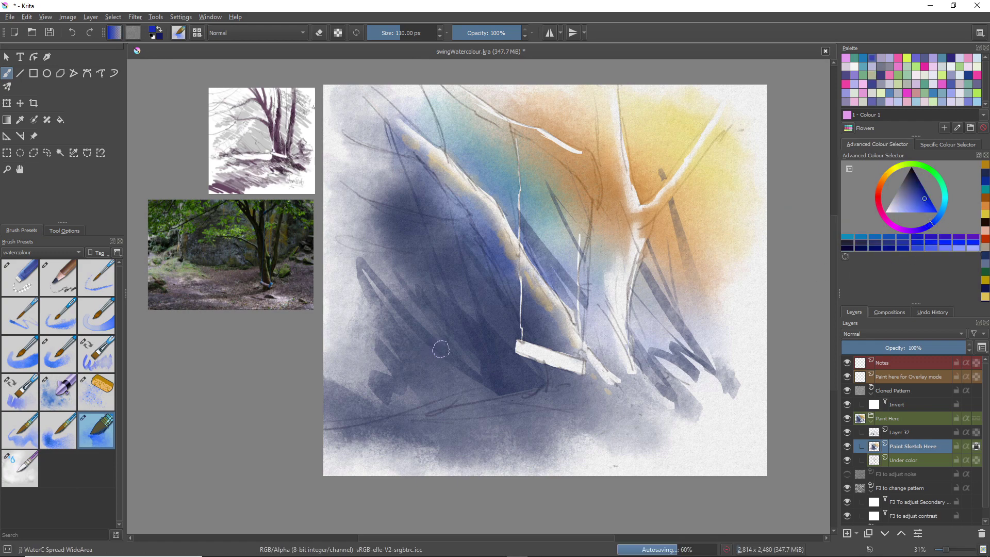
{"action": "left_click_drag", "start_coordinate": [454, 343], "coordinate": [492, 370]}
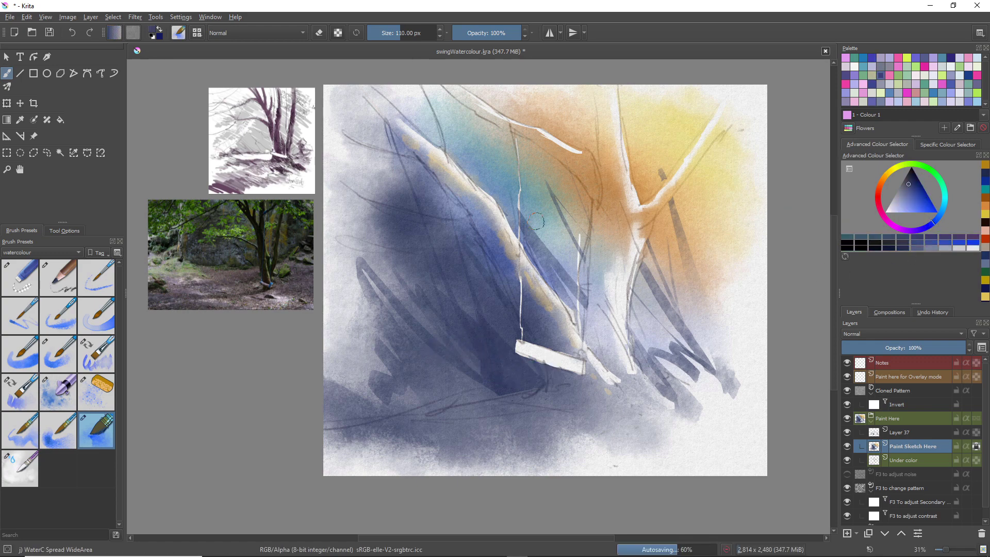
{"action": "left_click_drag", "start_coordinate": [601, 89], "coordinate": [604, 98]}
{"action": "mouse_move", "coordinate": [609, 144]}
{"action": "left_mouse_down"}
{"action": "mouse_move", "coordinate": [622, 196]}
{"action": "mouse_move", "coordinate": [610, 170]}
{"action": "mouse_move", "coordinate": [609, 228]}
{"action": "mouse_move", "coordinate": [618, 222]}
{"action": "left_mouse_up"}
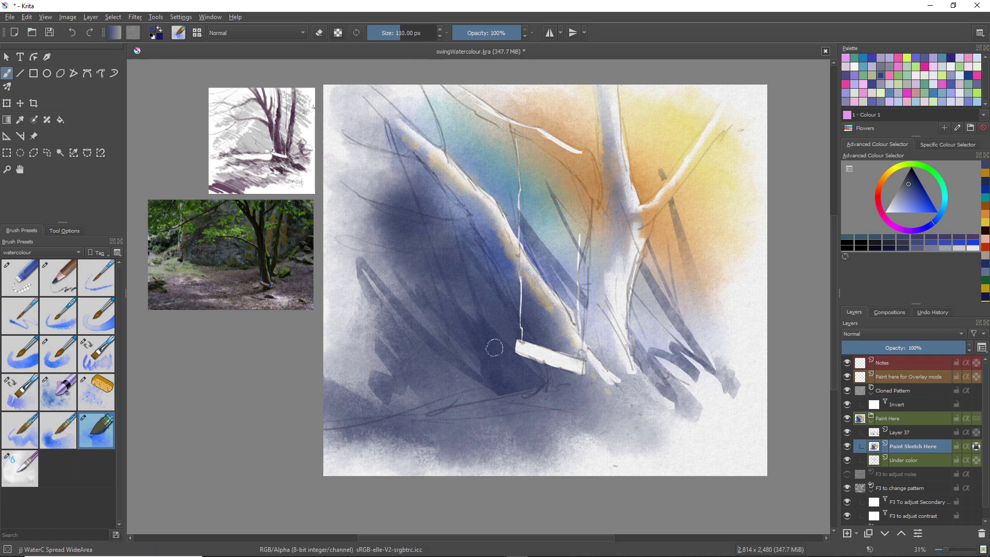
Shade the upper leaning trunk with blue sampled beside the swing seat, and soften the overhanging branch's highlight with the WaterC Water-Pattern brush.
{"action": "key", "text": "alt"}
{"action": "left_click", "coordinate": [493, 353], "text": "ctrl"}
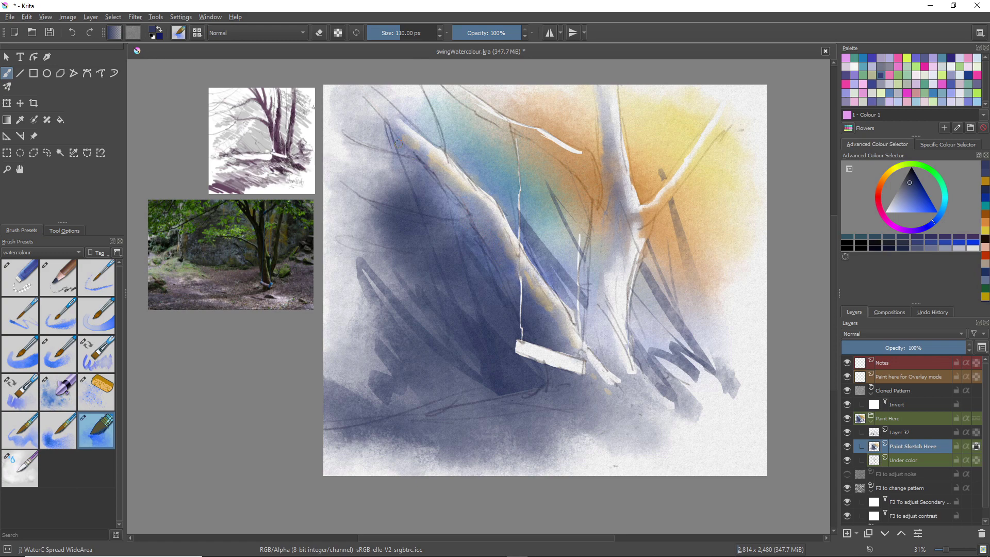
{"action": "left_click_drag", "start_coordinate": [426, 161], "coordinate": [398, 130]}
{"action": "left_click", "coordinate": [31, 277]}
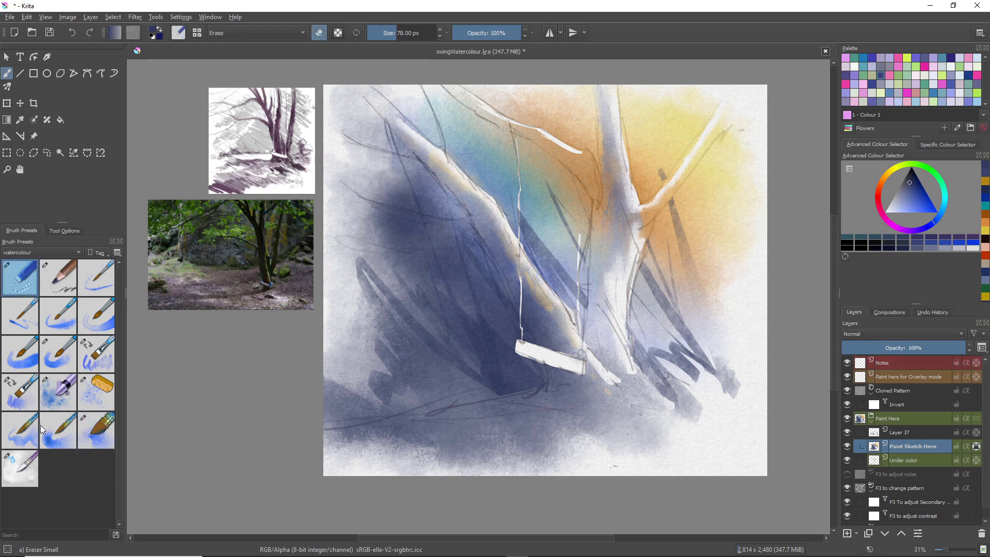
{"action": "left_click", "coordinate": [15, 467]}
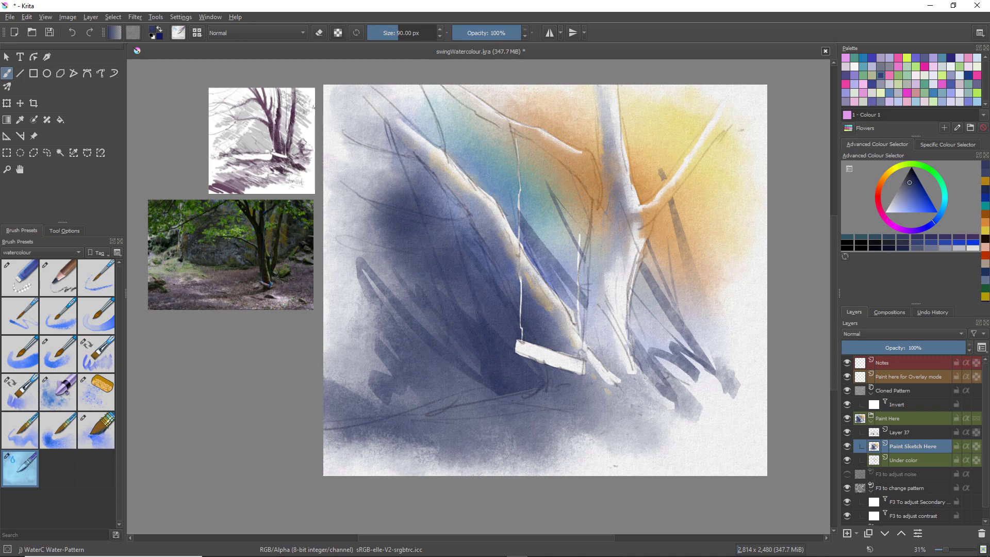
On a new layer above Paint Sketch Here, paint deep blue strokes around the leaning trunk and overhanging branch with WaterC Flat Decay Tilt at 154 px.
{"action": "left_click", "coordinate": [847, 533]}
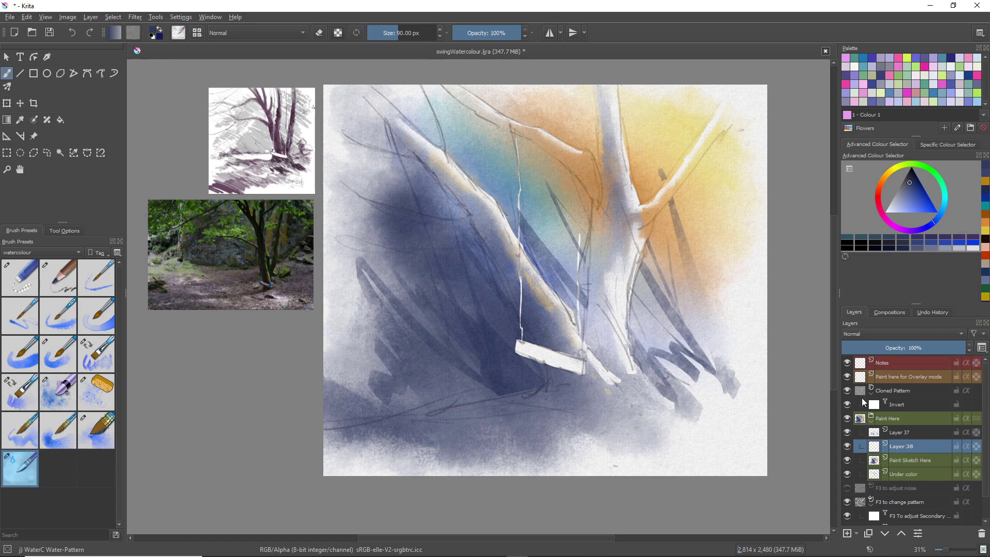
{"action": "left_click_drag", "start_coordinate": [911, 184], "coordinate": [917, 182]}
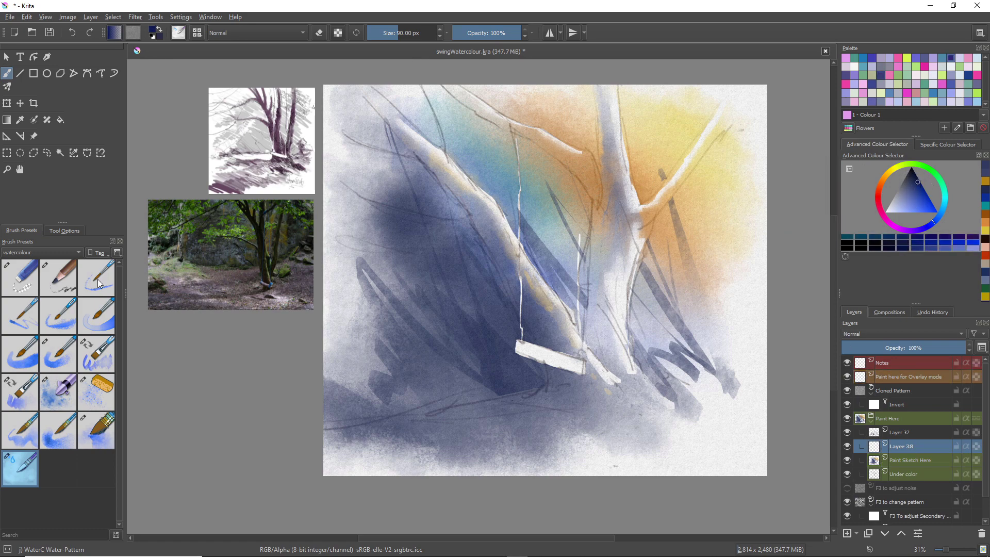
{"action": "left_click", "coordinate": [109, 424]}
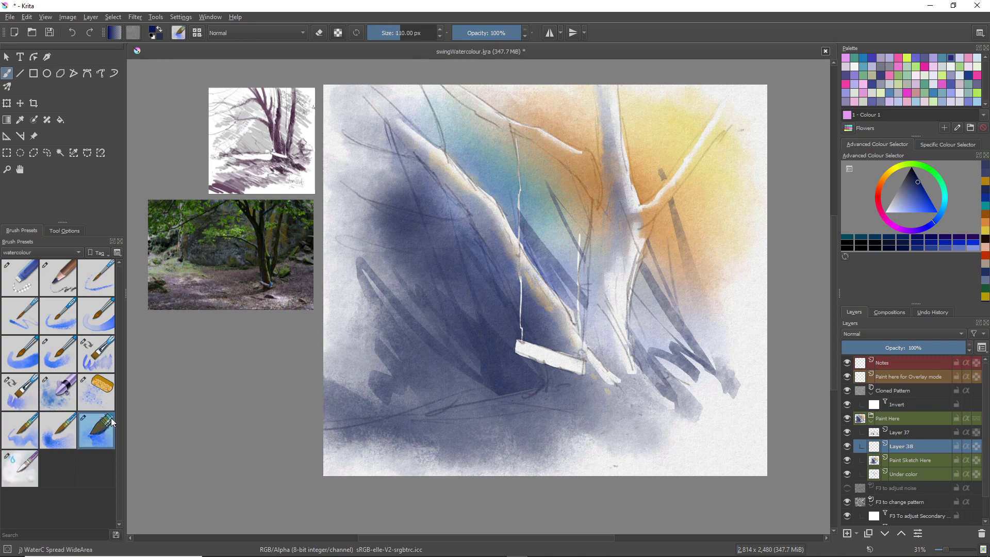
{"action": "left_click", "coordinate": [19, 400]}
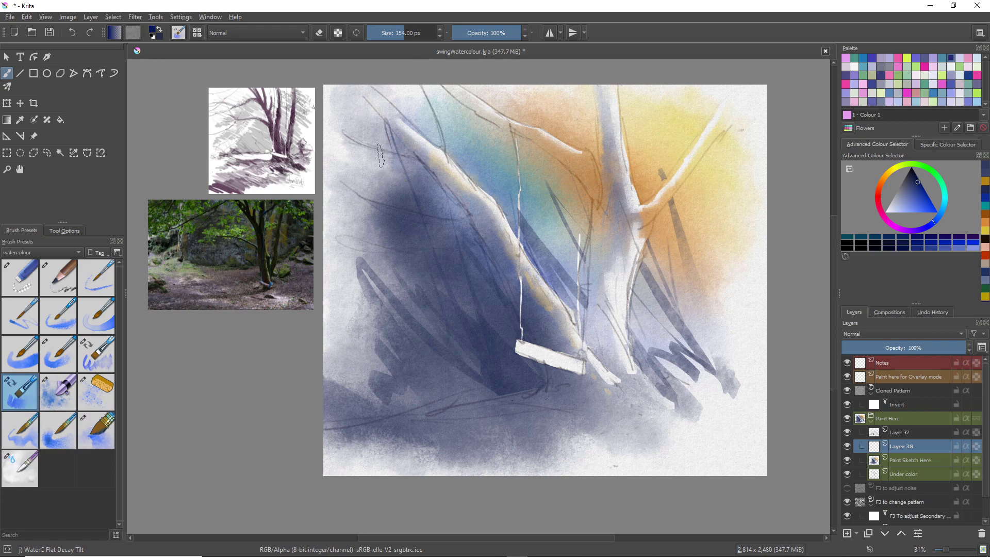
{"action": "mouse_move", "coordinate": [380, 128]}
{"action": "left_mouse_down"}
{"action": "mouse_move", "coordinate": [443, 150]}
{"action": "mouse_move", "coordinate": [405, 166]}
{"action": "mouse_move", "coordinate": [430, 220]}
{"action": "mouse_move", "coordinate": [494, 253]}
{"action": "mouse_move", "coordinate": [471, 231]}
{"action": "mouse_move", "coordinate": [448, 239]}
{"action": "mouse_move", "coordinate": [487, 278]}
{"action": "left_mouse_up"}
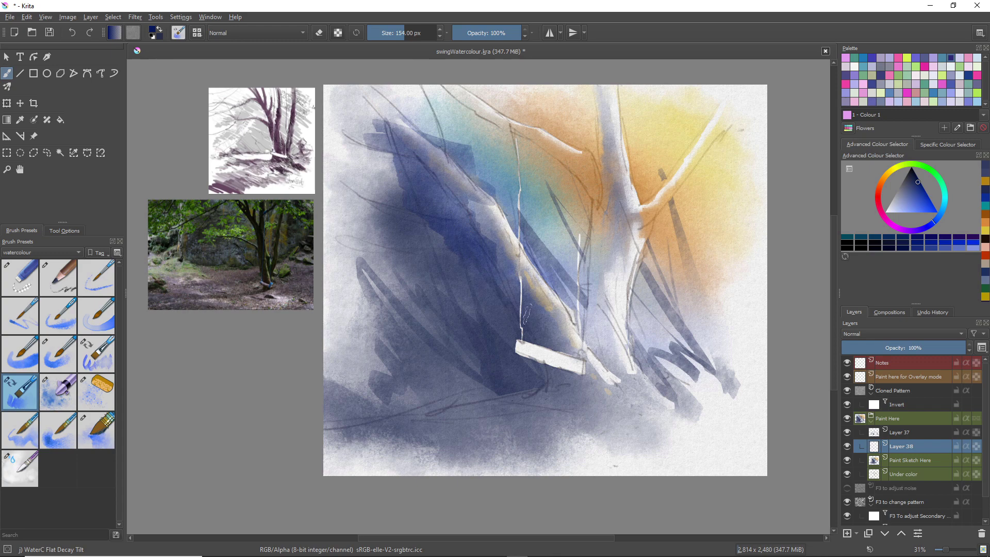
{"action": "mouse_move", "coordinate": [527, 314]}
{"action": "left_mouse_down"}
{"action": "mouse_move", "coordinate": [491, 316]}
{"action": "mouse_move", "coordinate": [379, 179]}
{"action": "mouse_move", "coordinate": [476, 330]}
{"action": "mouse_move", "coordinate": [377, 258]}
{"action": "mouse_move", "coordinate": [368, 294]}
{"action": "mouse_move", "coordinate": [415, 200]}
{"action": "mouse_move", "coordinate": [368, 121]}
{"action": "mouse_move", "coordinate": [371, 101]}
{"action": "mouse_move", "coordinate": [532, 165]}
{"action": "mouse_move", "coordinate": [453, 122]}
{"action": "mouse_move", "coordinate": [425, 92]}
{"action": "mouse_move", "coordinate": [462, 116]}
{"action": "mouse_move", "coordinate": [439, 89]}
{"action": "mouse_move", "coordinate": [579, 181]}
{"action": "mouse_move", "coordinate": [494, 140]}
{"action": "mouse_move", "coordinate": [564, 168]}
{"action": "mouse_move", "coordinate": [554, 206]}
{"action": "mouse_move", "coordinate": [492, 134]}
{"action": "mouse_move", "coordinate": [545, 204]}
{"action": "mouse_move", "coordinate": [548, 241]}
{"action": "mouse_move", "coordinate": [509, 173]}
{"action": "mouse_move", "coordinate": [431, 106]}
{"action": "mouse_move", "coordinate": [395, 98]}
{"action": "mouse_move", "coordinate": [442, 107]}
{"action": "mouse_move", "coordinate": [479, 165]}
{"action": "mouse_move", "coordinate": [489, 138]}
{"action": "mouse_move", "coordinate": [450, 164]}
{"action": "mouse_move", "coordinate": [432, 109]}
{"action": "mouse_move", "coordinate": [451, 172]}
{"action": "mouse_move", "coordinate": [439, 114]}
{"action": "mouse_move", "coordinate": [495, 135]}
{"action": "mouse_move", "coordinate": [490, 126]}
{"action": "mouse_move", "coordinate": [519, 163]}
{"action": "mouse_move", "coordinate": [495, 96]}
{"action": "mouse_move", "coordinate": [514, 97]}
{"action": "mouse_move", "coordinate": [528, 117]}
{"action": "mouse_move", "coordinate": [531, 92]}
{"action": "mouse_move", "coordinate": [573, 122]}
{"action": "mouse_move", "coordinate": [513, 152]}
{"action": "mouse_move", "coordinate": [548, 122]}
{"action": "mouse_move", "coordinate": [587, 111]}
{"action": "mouse_move", "coordinate": [586, 87]}
{"action": "mouse_move", "coordinate": [601, 157]}
{"action": "mouse_move", "coordinate": [561, 123]}
{"action": "mouse_move", "coordinate": [570, 145]}
{"action": "mouse_move", "coordinate": [511, 100]}
{"action": "mouse_move", "coordinate": [517, 88]}
{"action": "mouse_move", "coordinate": [545, 88]}
{"action": "mouse_move", "coordinate": [600, 105]}
{"action": "mouse_move", "coordinate": [582, 77]}
{"action": "mouse_move", "coordinate": [583, 119]}
{"action": "mouse_move", "coordinate": [565, 128]}
{"action": "mouse_move", "coordinate": [539, 88]}
{"action": "mouse_move", "coordinate": [518, 114]}
{"action": "mouse_move", "coordinate": [492, 90]}
{"action": "mouse_move", "coordinate": [540, 96]}
{"action": "mouse_move", "coordinate": [459, 90]}
{"action": "mouse_move", "coordinate": [516, 123]}
{"action": "mouse_move", "coordinate": [498, 111]}
{"action": "left_mouse_up"}
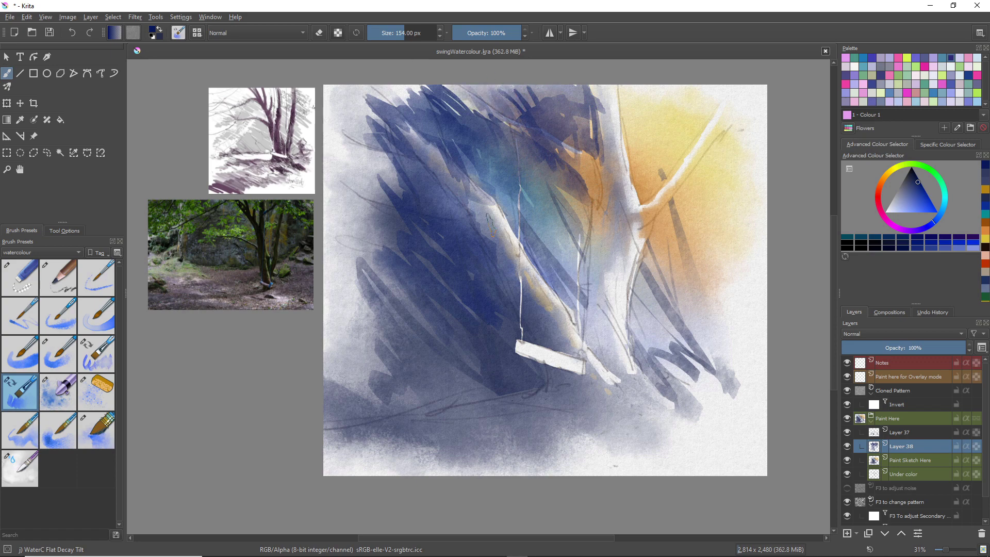
{"action": "middle_click", "coordinate": [494, 187]}
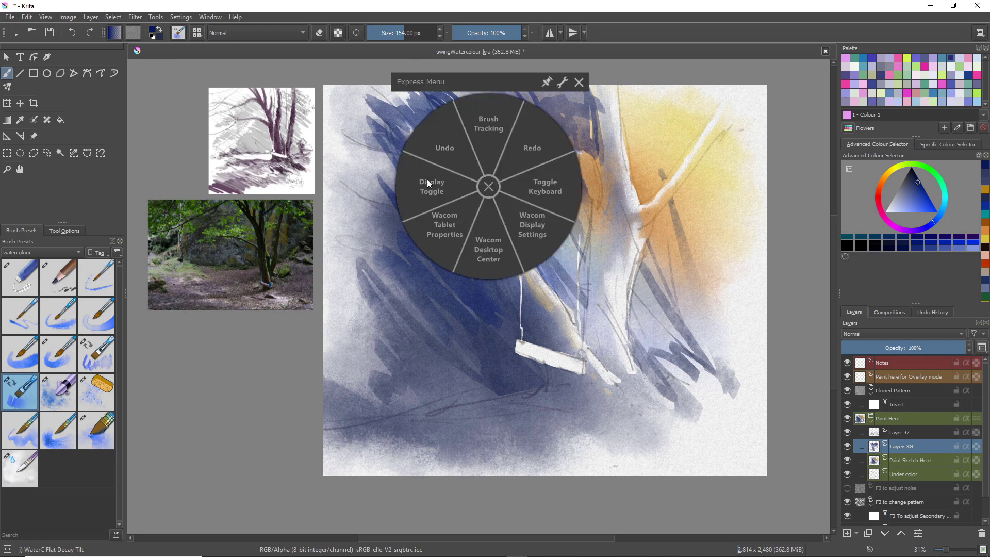
{"action": "left_click", "coordinate": [578, 82]}
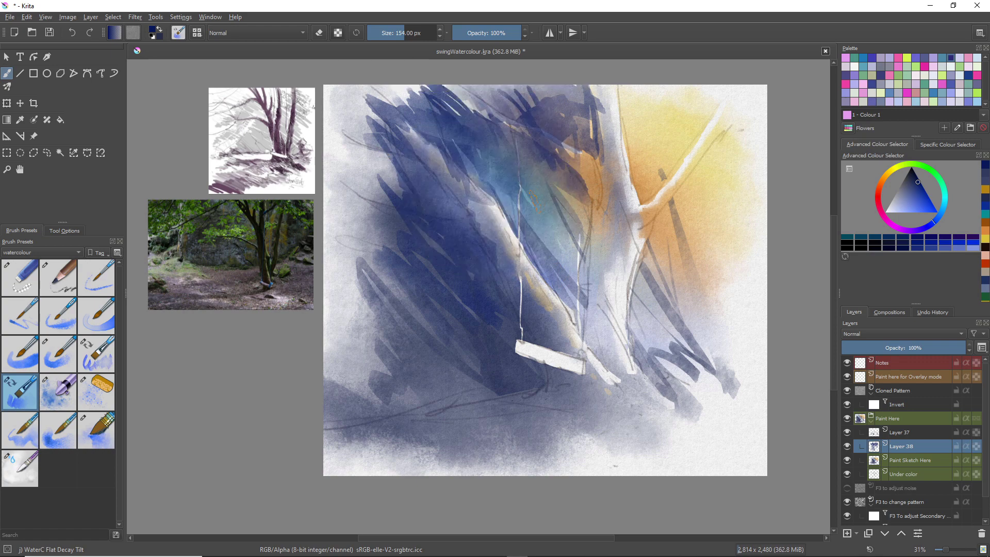
Fill the gaps between the leaning trunk, the overhanging branch and the second tree with deep blue strokes, and darken the area behind the swing.
{"action": "mouse_move", "coordinate": [495, 188]}
{"action": "left_mouse_down"}
{"action": "mouse_move", "coordinate": [518, 234]}
{"action": "mouse_move", "coordinate": [533, 230]}
{"action": "left_mouse_up"}
{"action": "left_click_drag", "start_coordinate": [520, 211], "coordinate": [561, 254]}
{"action": "left_click_drag", "start_coordinate": [512, 212], "coordinate": [547, 264]}
{"action": "mouse_move", "coordinate": [515, 232]}
{"action": "left_mouse_down"}
{"action": "mouse_move", "coordinate": [580, 325]}
{"action": "mouse_move", "coordinate": [586, 276]}
{"action": "mouse_move", "coordinate": [582, 306]}
{"action": "mouse_move", "coordinate": [568, 291]}
{"action": "mouse_move", "coordinate": [557, 242]}
{"action": "mouse_move", "coordinate": [579, 271]}
{"action": "mouse_move", "coordinate": [582, 231]}
{"action": "mouse_move", "coordinate": [581, 272]}
{"action": "mouse_move", "coordinate": [585, 240]}
{"action": "mouse_move", "coordinate": [584, 260]}
{"action": "mouse_move", "coordinate": [550, 258]}
{"action": "left_mouse_up"}
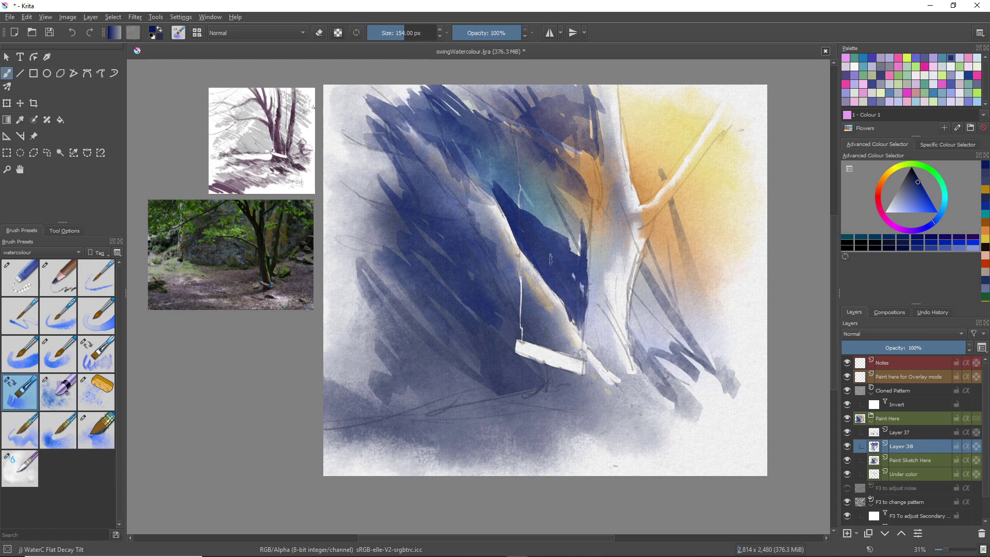
{"action": "mouse_move", "coordinate": [493, 294]}
{"action": "left_mouse_down"}
{"action": "mouse_move", "coordinate": [491, 263]}
{"action": "mouse_move", "coordinate": [532, 347]}
{"action": "mouse_move", "coordinate": [507, 355]}
{"action": "mouse_move", "coordinate": [520, 377]}
{"action": "mouse_move", "coordinate": [529, 339]}
{"action": "mouse_move", "coordinate": [539, 371]}
{"action": "mouse_move", "coordinate": [432, 238]}
{"action": "mouse_move", "coordinate": [439, 221]}
{"action": "mouse_move", "coordinate": [464, 237]}
{"action": "mouse_move", "coordinate": [429, 174]}
{"action": "mouse_move", "coordinate": [471, 232]}
{"action": "mouse_move", "coordinate": [456, 200]}
{"action": "mouse_move", "coordinate": [487, 266]}
{"action": "mouse_move", "coordinate": [432, 187]}
{"action": "mouse_move", "coordinate": [411, 180]}
{"action": "mouse_move", "coordinate": [426, 187]}
{"action": "mouse_move", "coordinate": [428, 176]}
{"action": "mouse_move", "coordinate": [390, 127]}
{"action": "mouse_move", "coordinate": [459, 216]}
{"action": "mouse_move", "coordinate": [408, 181]}
{"action": "mouse_move", "coordinate": [427, 216]}
{"action": "mouse_move", "coordinate": [380, 157]}
{"action": "mouse_move", "coordinate": [438, 228]}
{"action": "mouse_move", "coordinate": [502, 179]}
{"action": "mouse_move", "coordinate": [537, 218]}
{"action": "mouse_move", "coordinate": [544, 200]}
{"action": "mouse_move", "coordinate": [557, 202]}
{"action": "mouse_move", "coordinate": [512, 135]}
{"action": "mouse_move", "coordinate": [573, 179]}
{"action": "mouse_move", "coordinate": [558, 163]}
{"action": "left_mouse_up"}
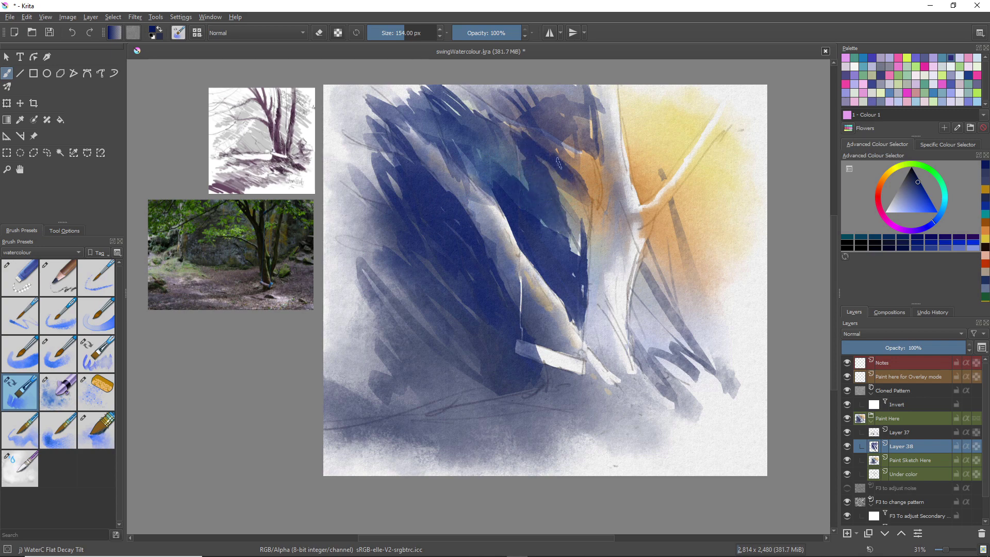
{"action": "mouse_move", "coordinate": [586, 203]}
{"action": "left_mouse_down"}
{"action": "mouse_move", "coordinate": [580, 255]}
{"action": "mouse_move", "coordinate": [554, 170]}
{"action": "mouse_move", "coordinate": [447, 113]}
{"action": "mouse_move", "coordinate": [515, 178]}
{"action": "mouse_move", "coordinate": [448, 101]}
{"action": "mouse_move", "coordinate": [507, 139]}
{"action": "mouse_move", "coordinate": [554, 128]}
{"action": "mouse_move", "coordinate": [490, 106]}
{"action": "mouse_move", "coordinate": [562, 134]}
{"action": "mouse_move", "coordinate": [578, 114]}
{"action": "mouse_move", "coordinate": [590, 129]}
{"action": "mouse_move", "coordinate": [588, 154]}
{"action": "mouse_move", "coordinate": [572, 149]}
{"action": "mouse_move", "coordinate": [577, 128]}
{"action": "left_mouse_up"}
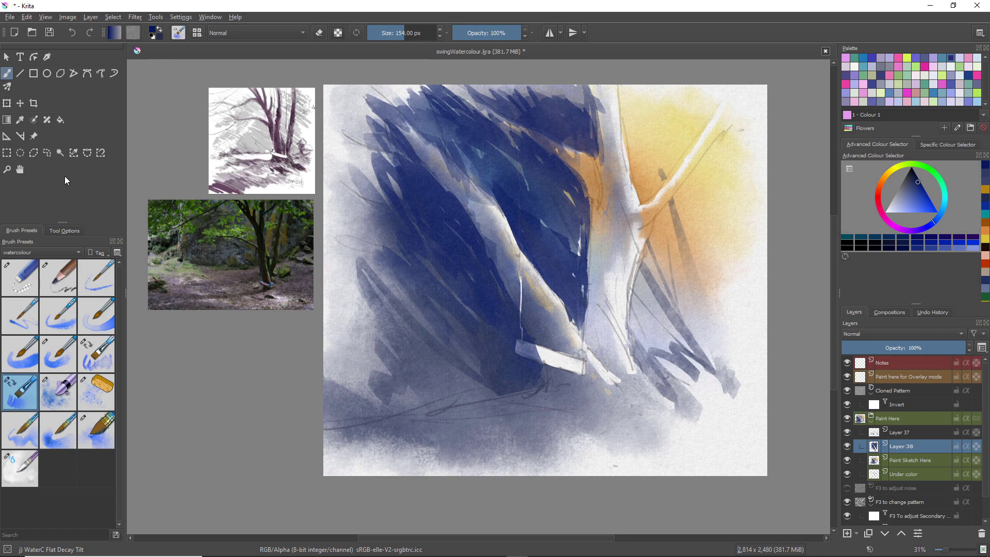
Erase the deep blue paint off the upper leaning trunk and the overhanging branch with the 78 px Eraser Small brush.
{"action": "left_click", "coordinate": [16, 280]}
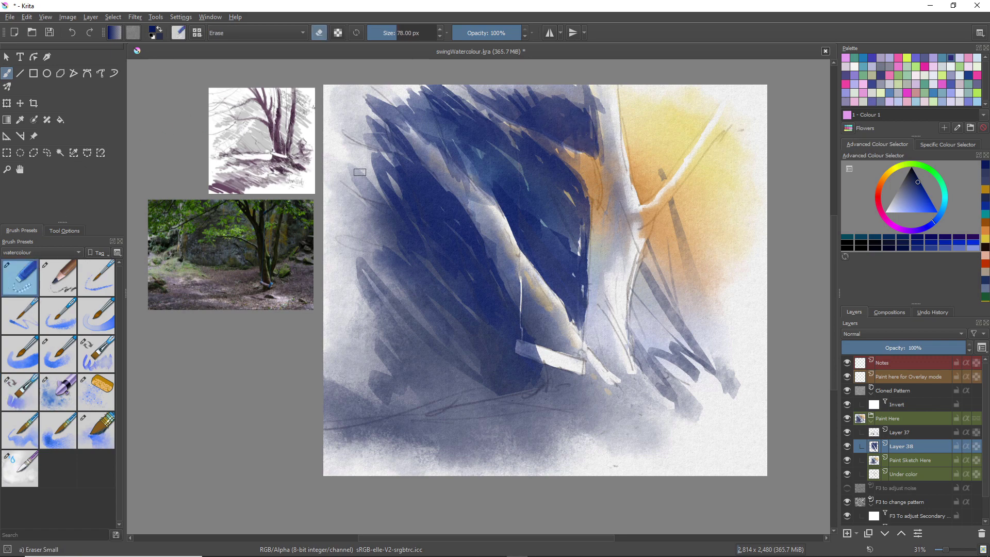
{"action": "mouse_move", "coordinate": [440, 156]}
{"action": "left_mouse_down"}
{"action": "mouse_move", "coordinate": [463, 182]}
{"action": "mouse_move", "coordinate": [459, 172]}
{"action": "left_mouse_up"}
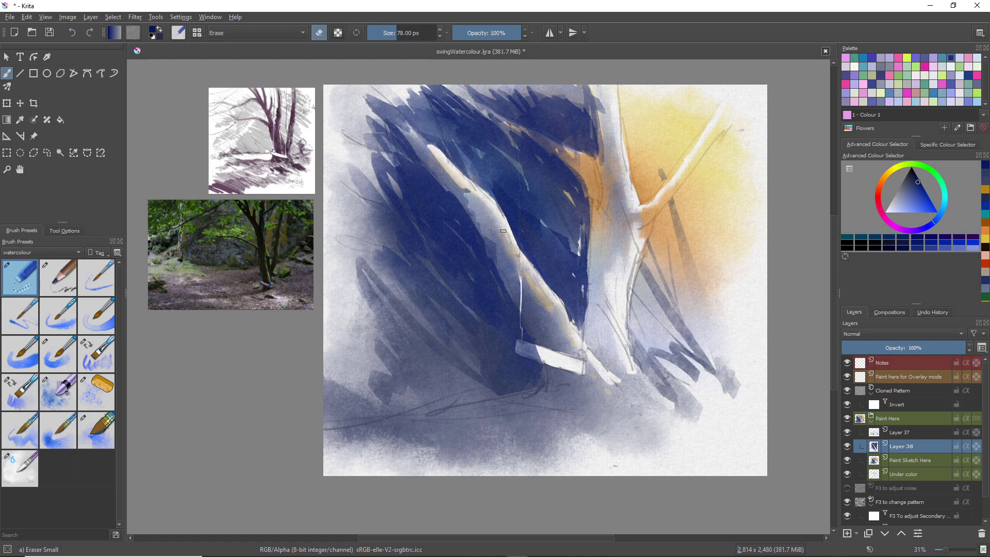
{"action": "mouse_move", "coordinate": [450, 177]}
{"action": "left_mouse_down"}
{"action": "mouse_move", "coordinate": [431, 162]}
{"action": "mouse_move", "coordinate": [479, 223]}
{"action": "left_mouse_up"}
{"action": "mouse_move", "coordinate": [400, 122]}
{"action": "left_mouse_down"}
{"action": "mouse_move", "coordinate": [438, 155]}
{"action": "mouse_move", "coordinate": [403, 135]}
{"action": "mouse_move", "coordinate": [428, 164]}
{"action": "mouse_move", "coordinate": [363, 94]}
{"action": "mouse_move", "coordinate": [399, 117]}
{"action": "mouse_move", "coordinate": [386, 101]}
{"action": "left_mouse_up"}
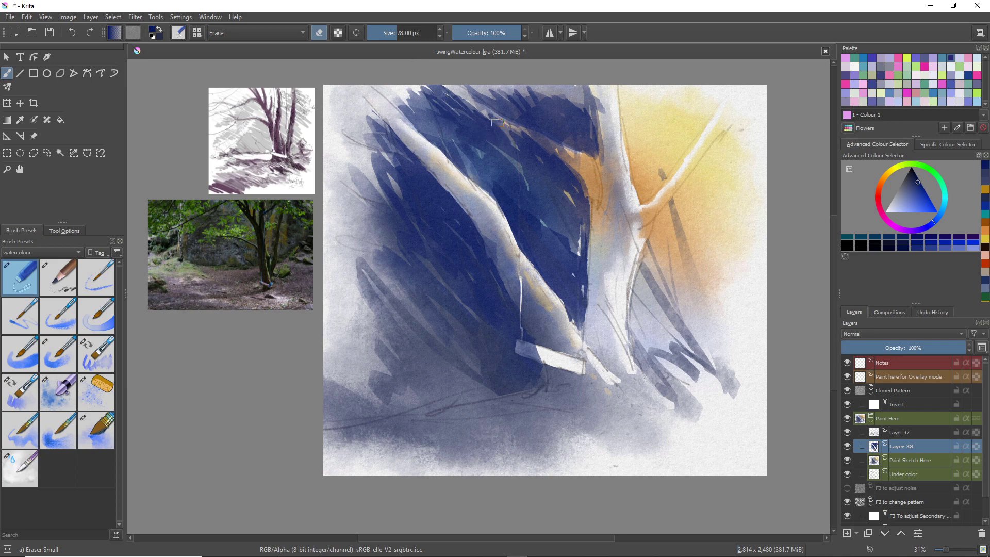
{"action": "mouse_move", "coordinate": [498, 123]}
{"action": "left_mouse_down"}
{"action": "mouse_move", "coordinate": [575, 163]}
{"action": "mouse_move", "coordinate": [529, 134]}
{"action": "mouse_move", "coordinate": [566, 150]}
{"action": "left_mouse_up"}
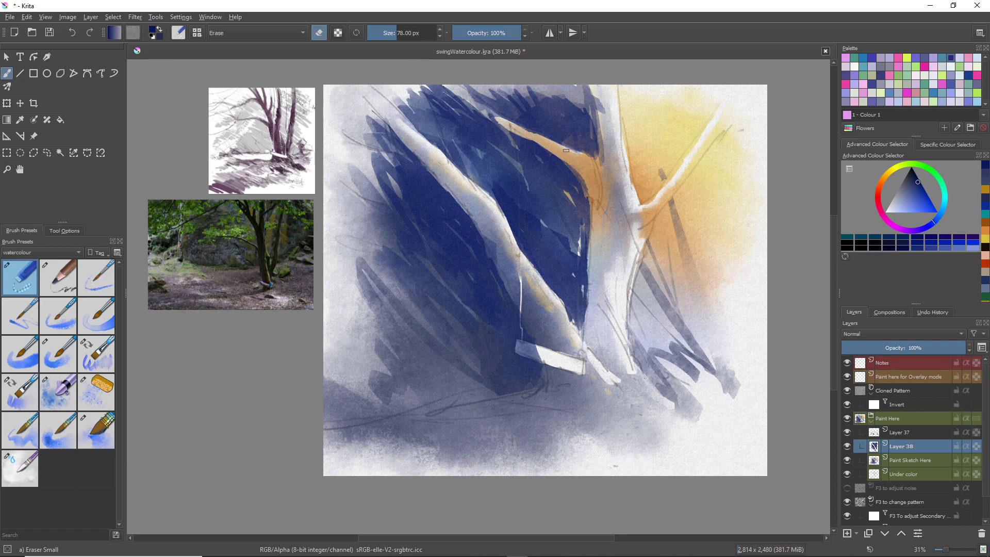
{"action": "mouse_move", "coordinate": [516, 126]}
{"action": "left_mouse_down"}
{"action": "mouse_move", "coordinate": [452, 85]}
{"action": "mouse_move", "coordinate": [508, 121]}
{"action": "left_mouse_up"}
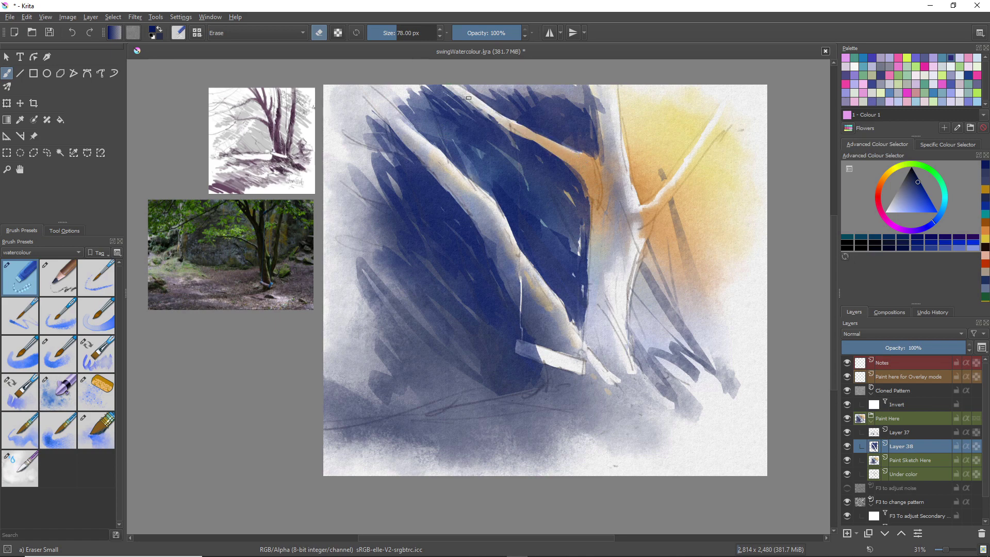
Erase the overlapping blue from the lower edges of the leaning trunk and from the swing seat.
{"action": "left_click_drag", "start_coordinate": [482, 223], "coordinate": [508, 272]}
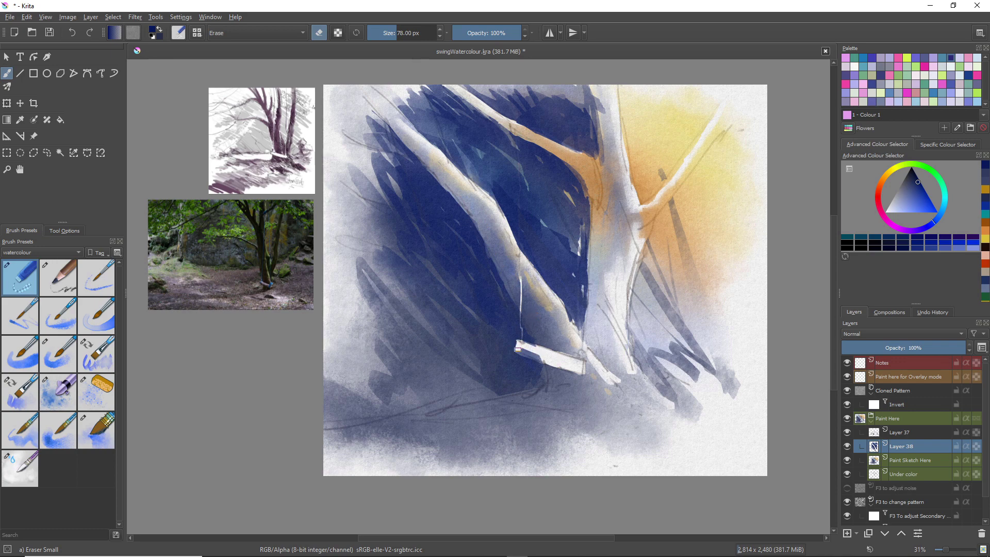
{"action": "left_click_drag", "start_coordinate": [518, 349], "coordinate": [521, 348]}
{"action": "left_click_drag", "start_coordinate": [549, 295], "coordinate": [578, 326]}
Paint deep blue WaterC Flat Decay Tilt strokes on the far side of the second tree, and erase the overlap off its trunk.
{"action": "left_click", "coordinate": [31, 383]}
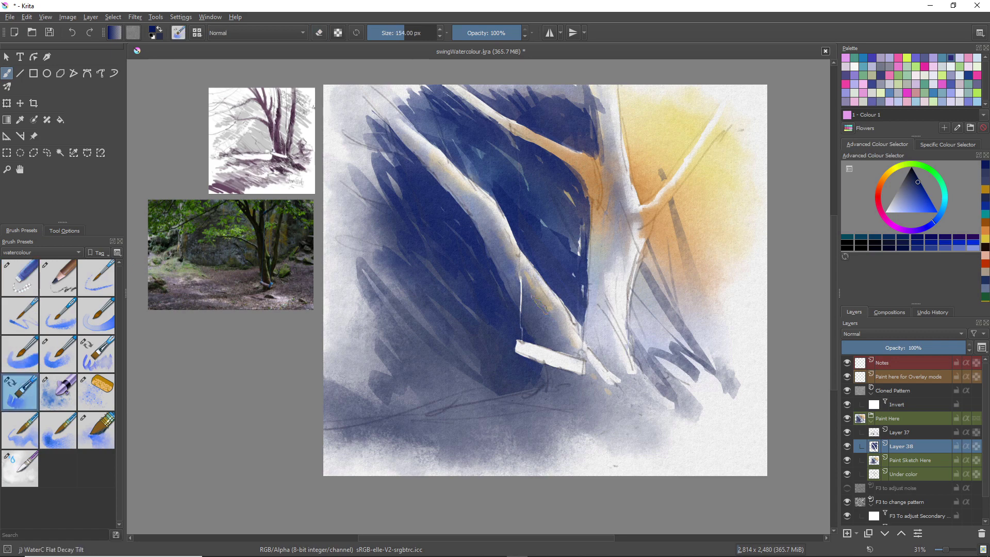
{"action": "mouse_move", "coordinate": [642, 265]}
{"action": "left_mouse_down"}
{"action": "mouse_move", "coordinate": [675, 338]}
{"action": "mouse_move", "coordinate": [639, 313]}
{"action": "mouse_move", "coordinate": [644, 342]}
{"action": "mouse_move", "coordinate": [622, 298]}
{"action": "mouse_move", "coordinate": [654, 349]}
{"action": "mouse_move", "coordinate": [610, 327]}
{"action": "mouse_move", "coordinate": [651, 389]}
{"action": "mouse_move", "coordinate": [634, 304]}
{"action": "mouse_move", "coordinate": [650, 309]}
{"action": "mouse_move", "coordinate": [661, 294]}
{"action": "mouse_move", "coordinate": [641, 266]}
{"action": "mouse_move", "coordinate": [682, 297]}
{"action": "mouse_move", "coordinate": [650, 256]}
{"action": "mouse_move", "coordinate": [690, 278]}
{"action": "mouse_move", "coordinate": [677, 255]}
{"action": "mouse_move", "coordinate": [720, 297]}
{"action": "mouse_move", "coordinate": [675, 310]}
{"action": "mouse_move", "coordinate": [663, 338]}
{"action": "mouse_move", "coordinate": [709, 384]}
{"action": "mouse_move", "coordinate": [652, 345]}
{"action": "mouse_move", "coordinate": [639, 355]}
{"action": "mouse_move", "coordinate": [655, 399]}
{"action": "left_mouse_up"}
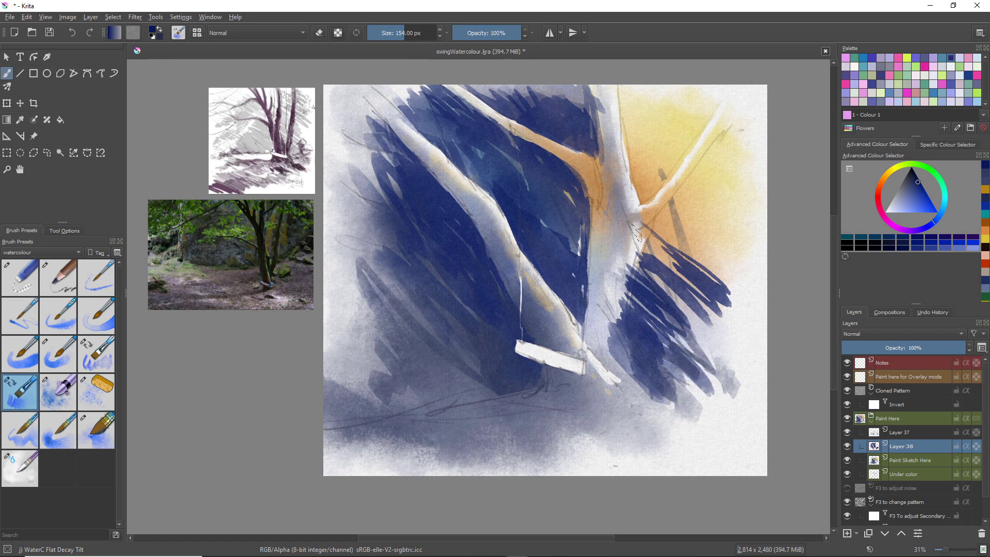
{"action": "left_click", "coordinate": [36, 292]}
{"action": "mouse_move", "coordinate": [635, 253]}
{"action": "left_mouse_down"}
{"action": "mouse_move", "coordinate": [623, 313]}
{"action": "mouse_move", "coordinate": [624, 287]}
{"action": "mouse_move", "coordinate": [632, 343]}
{"action": "mouse_move", "coordinate": [605, 331]}
{"action": "mouse_move", "coordinate": [616, 363]}
{"action": "left_mouse_up"}
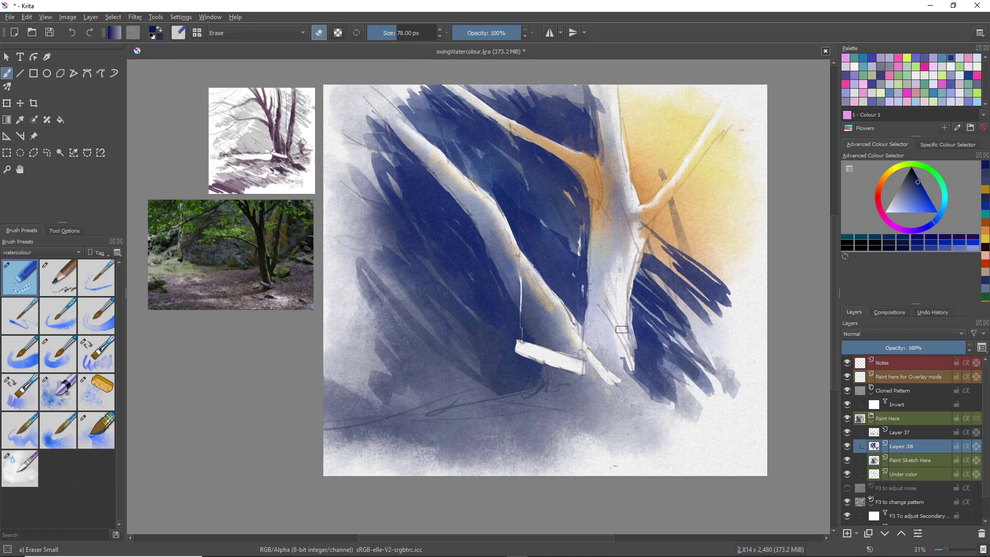
Erase the blue off the second tree's base, and soften the blue strokes beyond it with the WaterC Water-Pattern brush at 188 px.
{"action": "mouse_move", "coordinate": [622, 330]}
{"action": "left_mouse_down"}
{"action": "mouse_move", "coordinate": [641, 393]}
{"action": "mouse_move", "coordinate": [619, 344]}
{"action": "mouse_move", "coordinate": [614, 352]}
{"action": "mouse_move", "coordinate": [632, 369]}
{"action": "mouse_move", "coordinate": [633, 338]}
{"action": "mouse_move", "coordinate": [656, 394]}
{"action": "mouse_move", "coordinate": [615, 350]}
{"action": "mouse_move", "coordinate": [658, 398]}
{"action": "left_mouse_up"}
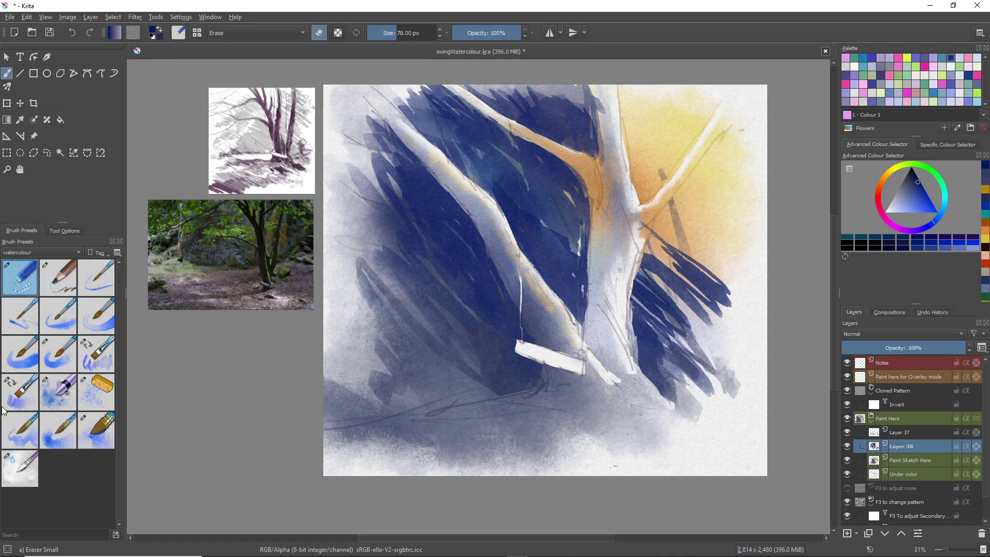
{"action": "left_click", "coordinate": [29, 456]}
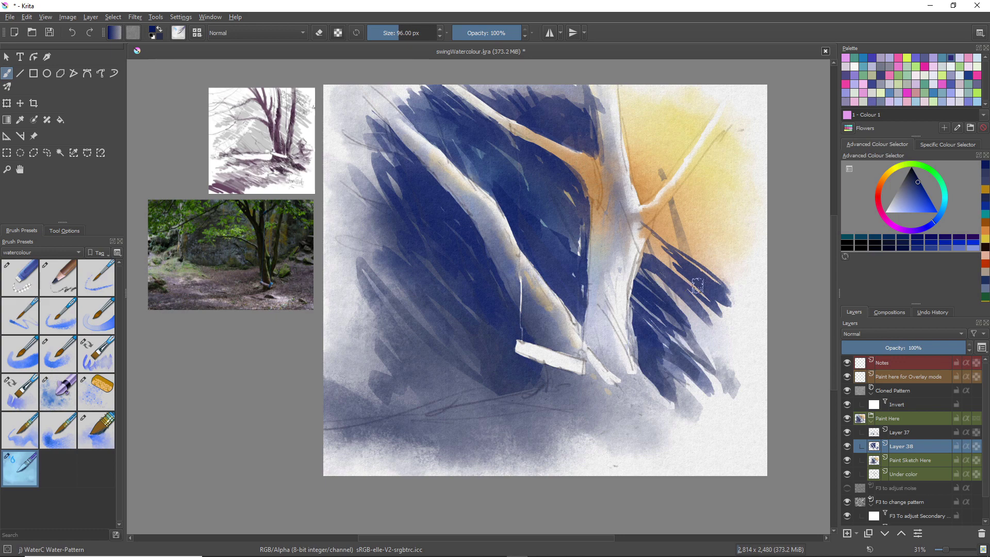
{"action": "key", "text": "bracketright"}
{"action": "key", "text": "bracketright"}
{"action": "key", "text": "bracketright"}
{"action": "key", "text": "bracketright"}
{"action": "key", "text": "bracketright"}
{"action": "key", "text": "bracketright"}
{"action": "key", "text": "bracketright"}
{"action": "key", "text": "bracketright"}
{"action": "key", "text": "bracketright"}
{"action": "key", "text": "bracketright"}
{"action": "key", "text": "bracketright"}
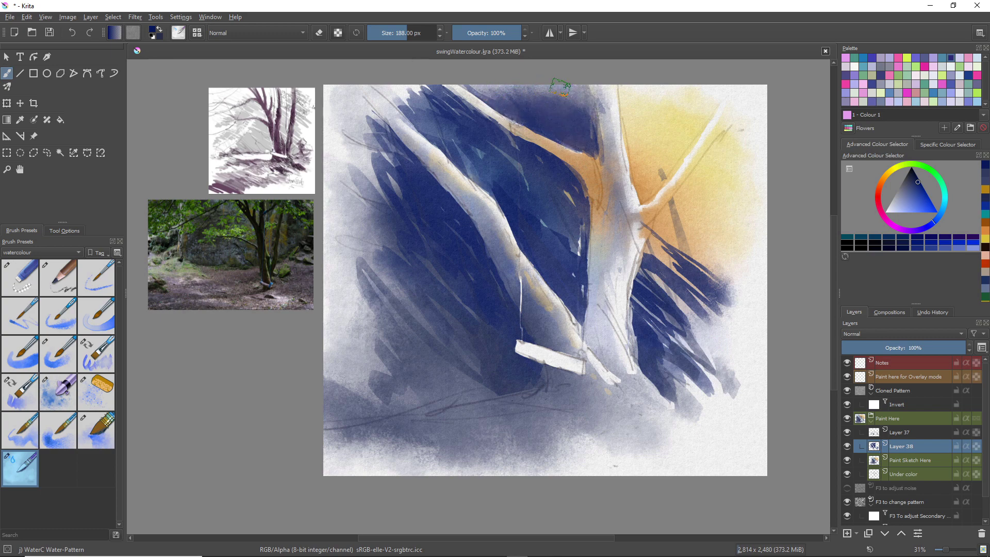
Erase the second tree's upper trunk edge with the 78 px Eraser Small brush, and clear the thin swing ropes at 22 px.
{"action": "left_click", "coordinate": [29, 274]}
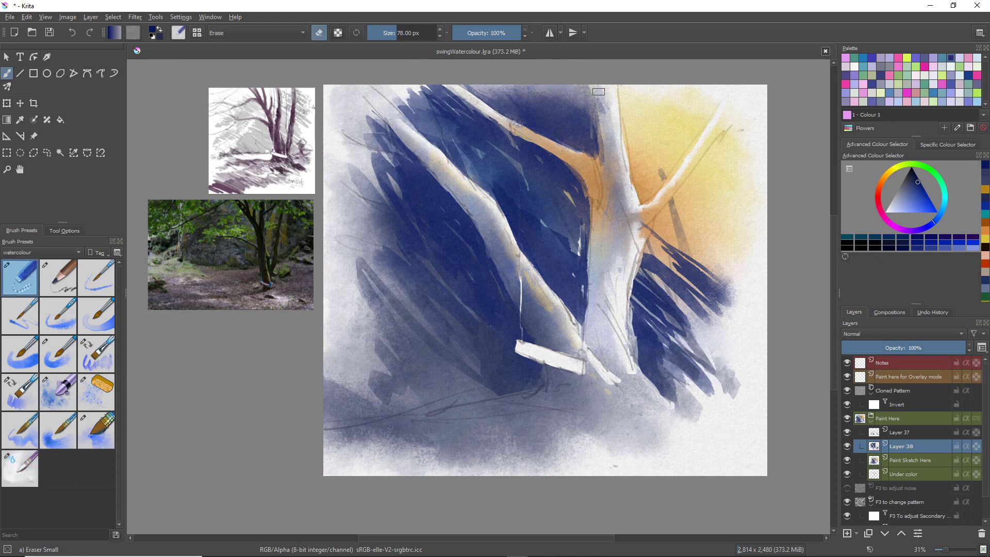
{"action": "mouse_move", "coordinate": [598, 91]}
{"action": "left_mouse_down"}
{"action": "mouse_move", "coordinate": [605, 113]}
{"action": "mouse_move", "coordinate": [588, 85]}
{"action": "mouse_move", "coordinate": [602, 172]}
{"action": "left_mouse_up"}
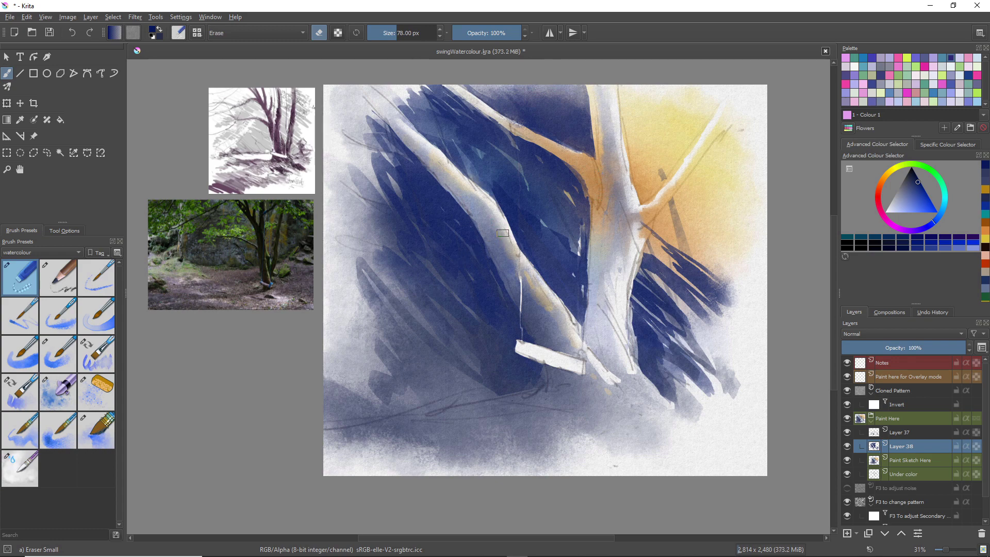
{"action": "left_click_drag", "start_coordinate": [503, 220], "coordinate": [529, 269]}
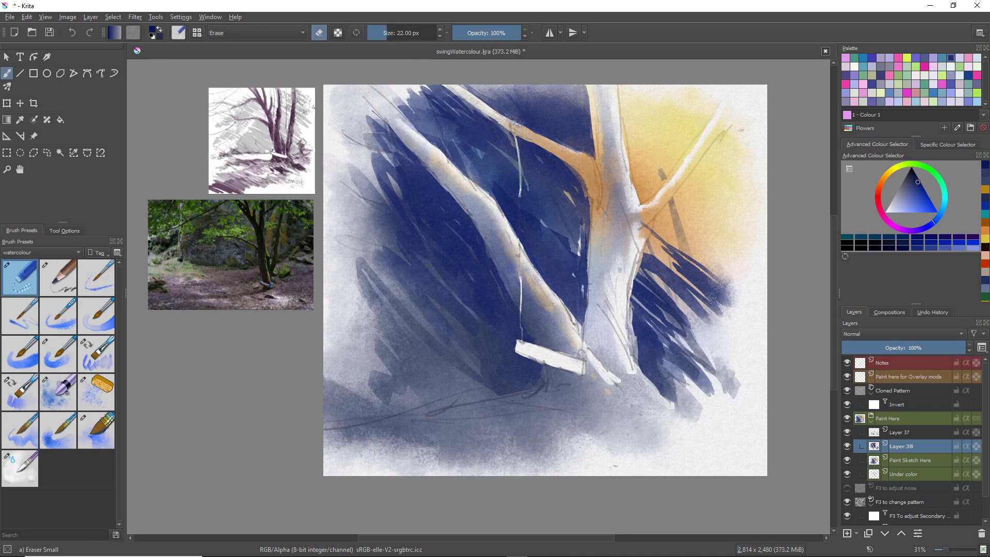
{"action": "left_click_drag", "start_coordinate": [519, 194], "coordinate": [519, 233]}
{"action": "left_click_drag", "start_coordinate": [577, 170], "coordinate": [583, 231]}
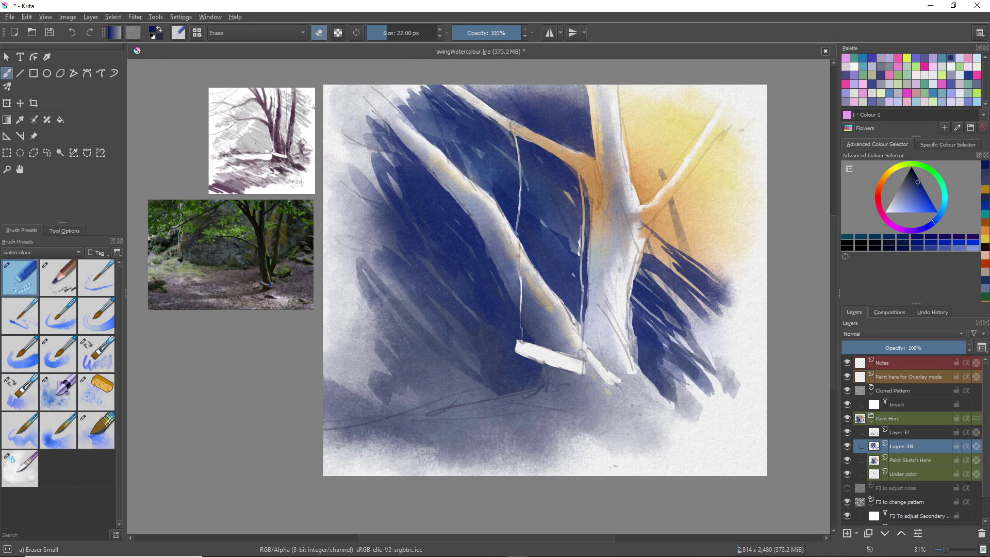
Paint deep blue ground strokes below the swing and onto the second tree's base with the 154 px WaterC Flat Decay Tilt brush.
{"action": "left_click", "coordinate": [23, 388]}
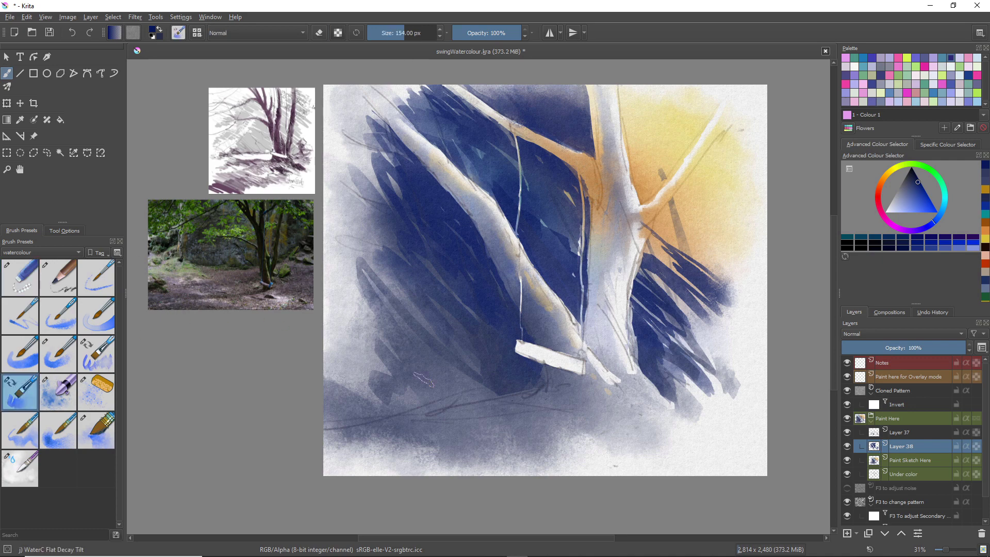
{"action": "mouse_move", "coordinate": [554, 387]}
{"action": "left_mouse_down"}
{"action": "mouse_move", "coordinate": [432, 421]}
{"action": "mouse_move", "coordinate": [567, 384]}
{"action": "mouse_move", "coordinate": [356, 435]}
{"action": "mouse_move", "coordinate": [556, 414]}
{"action": "mouse_move", "coordinate": [528, 440]}
{"action": "mouse_move", "coordinate": [652, 407]}
{"action": "mouse_move", "coordinate": [631, 426]}
{"action": "mouse_move", "coordinate": [716, 409]}
{"action": "mouse_move", "coordinate": [655, 408]}
{"action": "left_mouse_up"}
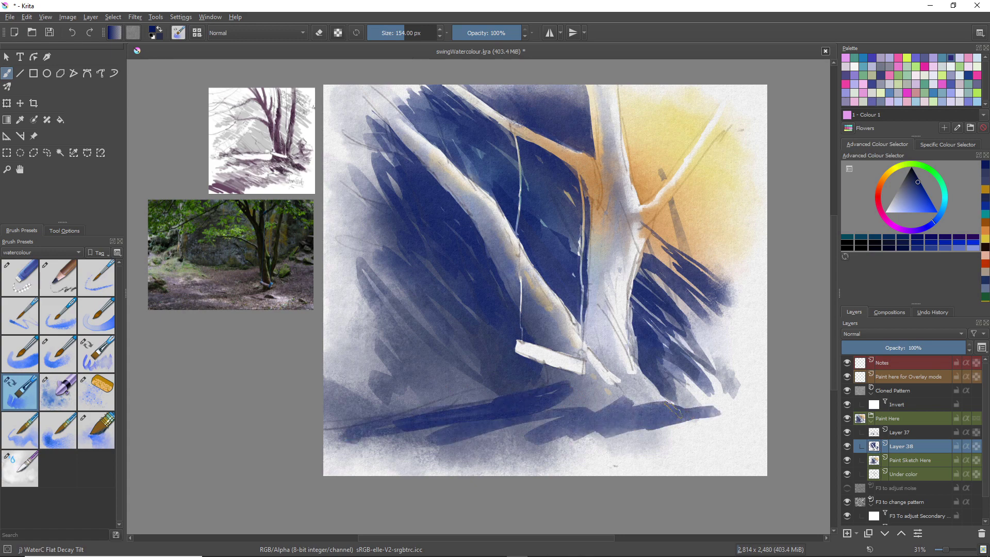
{"action": "mouse_move", "coordinate": [591, 343]}
{"action": "left_mouse_down"}
{"action": "mouse_move", "coordinate": [589, 321]}
{"action": "mouse_move", "coordinate": [591, 338]}
{"action": "mouse_move", "coordinate": [603, 297]}
{"action": "mouse_move", "coordinate": [614, 374]}
{"action": "mouse_move", "coordinate": [645, 397]}
{"action": "left_mouse_up"}
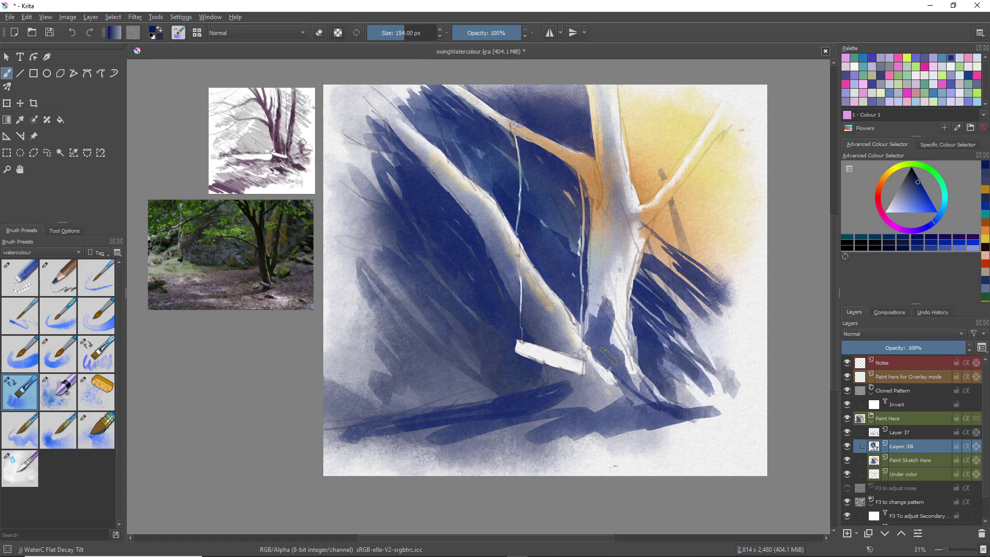
Shade the second tree's trunk and the leaning trunk's base in deep blue, and blend the ground shadow with the 188 px WaterC Water-Pattern brush.
{"action": "left_click_drag", "start_coordinate": [601, 313], "coordinate": [596, 212]}
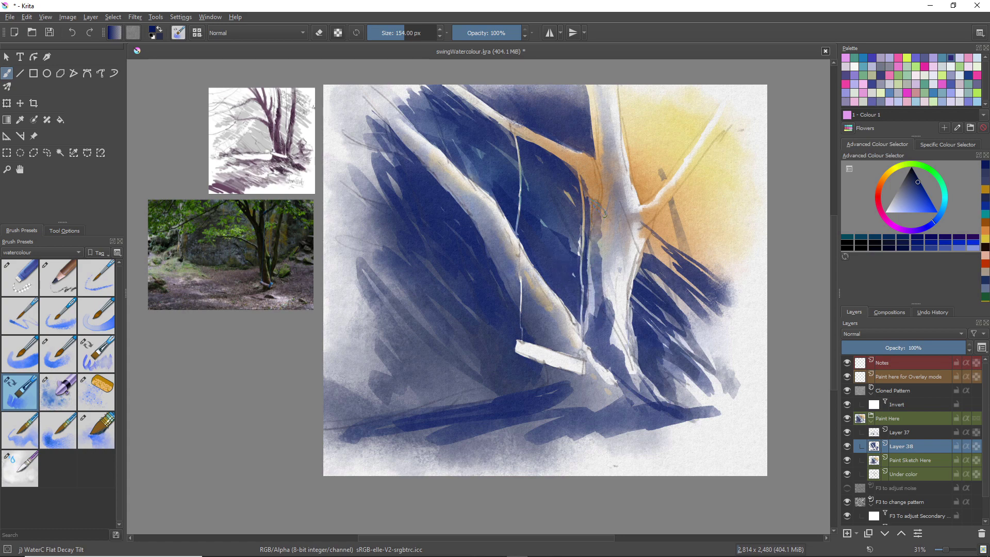
{"action": "left_click_drag", "start_coordinate": [600, 171], "coordinate": [609, 330]}
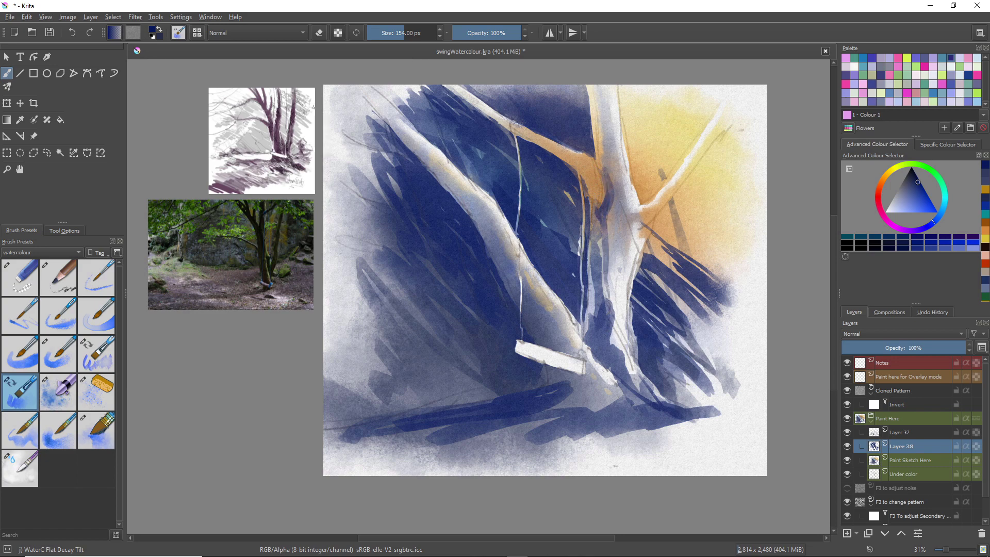
{"action": "mouse_move", "coordinate": [616, 237]}
{"action": "left_mouse_down"}
{"action": "mouse_move", "coordinate": [612, 371]}
{"action": "mouse_move", "coordinate": [616, 325]}
{"action": "mouse_move", "coordinate": [611, 365]}
{"action": "mouse_move", "coordinate": [601, 356]}
{"action": "mouse_move", "coordinate": [642, 410]}
{"action": "mouse_move", "coordinate": [635, 391]}
{"action": "left_mouse_up"}
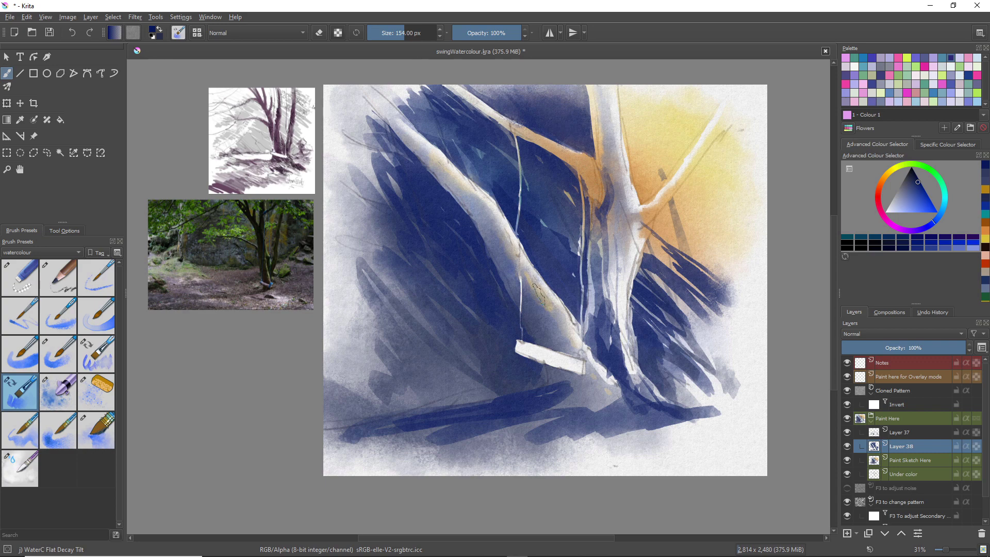
{"action": "mouse_move", "coordinate": [539, 296]}
{"action": "left_mouse_down"}
{"action": "mouse_move", "coordinate": [608, 366]}
{"action": "mouse_move", "coordinate": [570, 343]}
{"action": "mouse_move", "coordinate": [615, 402]}
{"action": "mouse_move", "coordinate": [594, 377]}
{"action": "mouse_move", "coordinate": [549, 369]}
{"action": "mouse_move", "coordinate": [562, 403]}
{"action": "mouse_move", "coordinate": [598, 413]}
{"action": "mouse_move", "coordinate": [590, 382]}
{"action": "mouse_move", "coordinate": [619, 414]}
{"action": "mouse_move", "coordinate": [559, 410]}
{"action": "mouse_move", "coordinate": [580, 395]}
{"action": "mouse_move", "coordinate": [545, 380]}
{"action": "mouse_move", "coordinate": [587, 387]}
{"action": "left_mouse_up"}
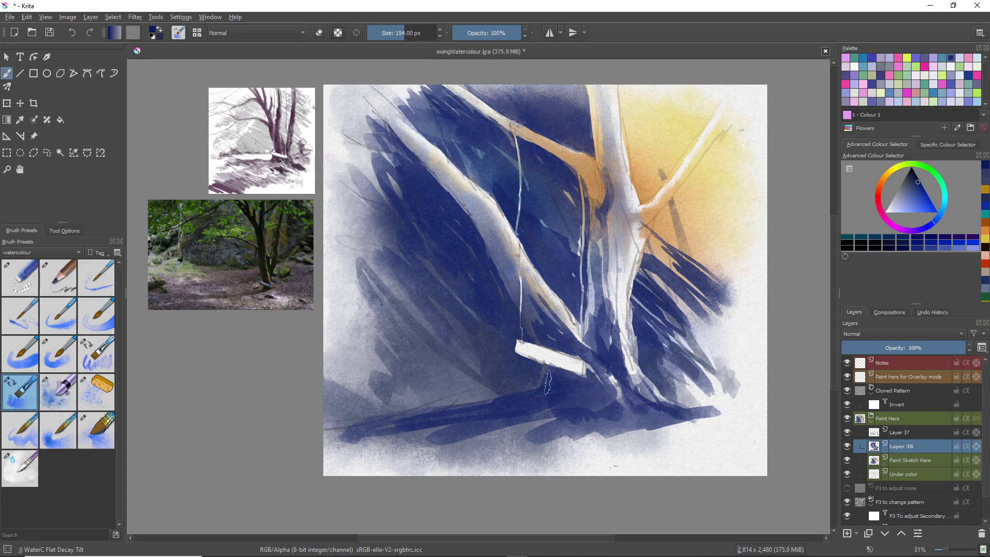
{"action": "left_click", "coordinate": [22, 280]}
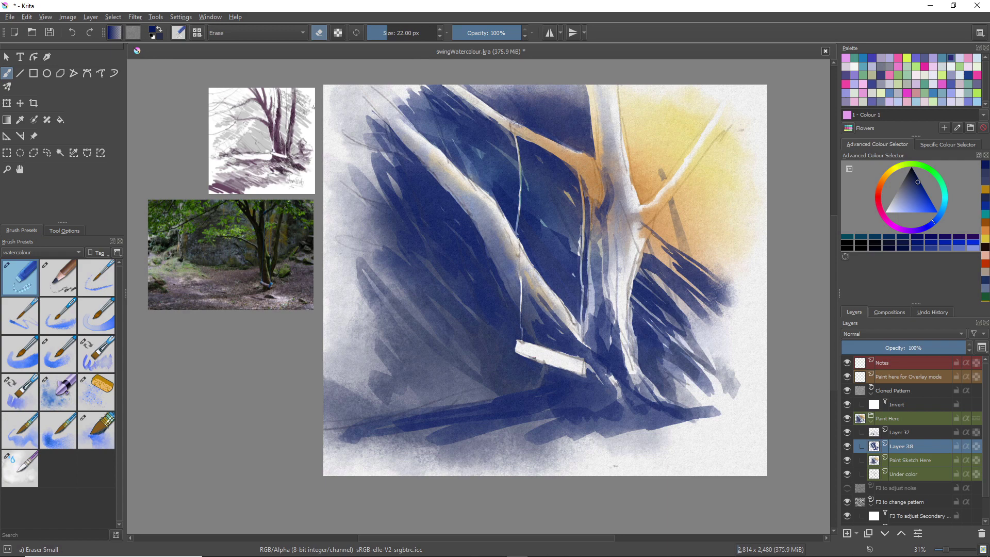
{"action": "left_click", "coordinate": [21, 467]}
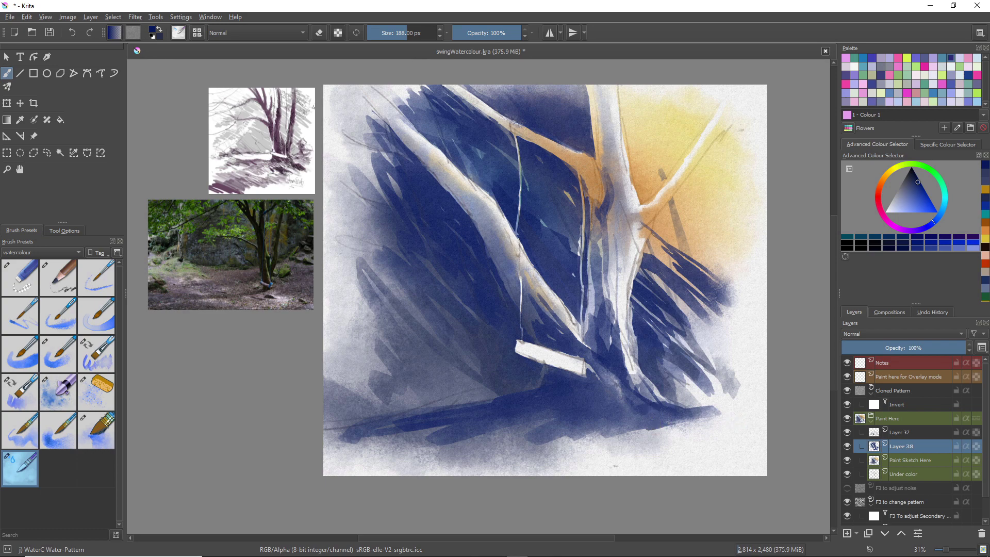
Erase thin branches out of the blue around the upper leaning trunk with the Eraser Small brush at 51 px.
{"action": "left_click", "coordinate": [28, 284]}
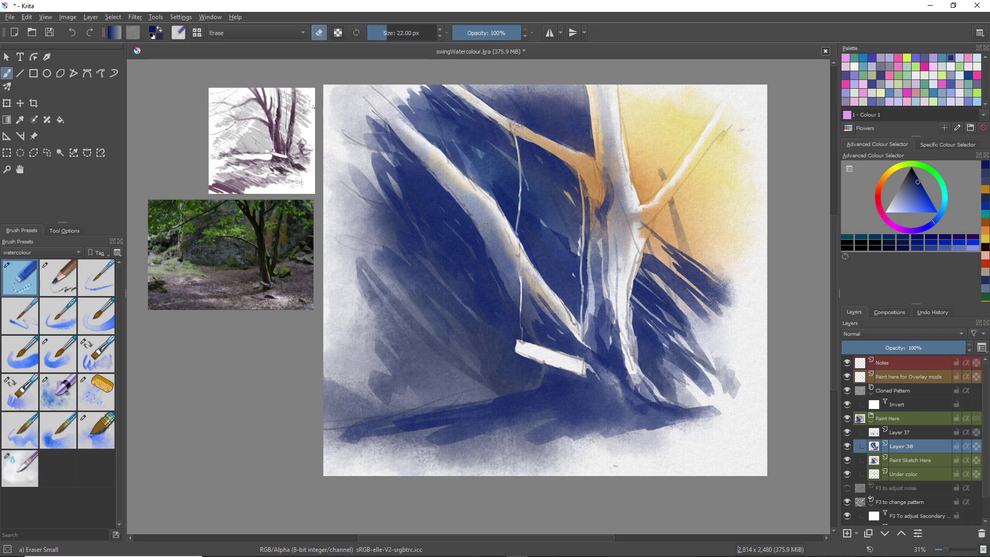
{"action": "left_click_drag", "start_coordinate": [468, 215], "coordinate": [363, 190]}
{"action": "key", "text": "bracketright"}
{"action": "key", "text": "bracketright"}
{"action": "key", "text": "bracketright"}
{"action": "key", "text": "bracketright"}
{"action": "key", "text": "bracketright"}
{"action": "key", "text": "bracketright"}
{"action": "key", "text": "bracketright"}
{"action": "key", "text": "bracketright"}
{"action": "key", "text": "bracketright"}
{"action": "key", "text": "bracketright"}
{"action": "key", "text": "bracketright"}
{"action": "key", "text": "ctrl+z"}
{"action": "left_click_drag", "start_coordinate": [346, 181], "coordinate": [478, 229]}
{"action": "left_click_drag", "start_coordinate": [345, 132], "coordinate": [431, 162]}
{"action": "left_click_drag", "start_coordinate": [424, 85], "coordinate": [448, 157]}
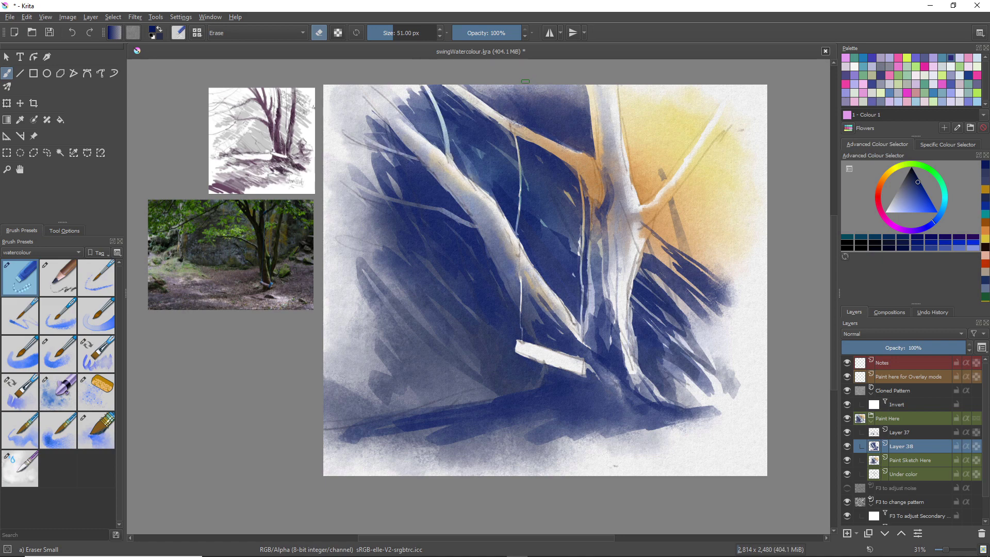
Erase thin upright branches rising from the overhanging branch and the leaning trunk up to the canvas edge.
{"action": "mouse_move", "coordinate": [525, 81]}
{"action": "left_mouse_down"}
{"action": "mouse_move", "coordinate": [539, 136]}
{"action": "mouse_move", "coordinate": [573, 84]}
{"action": "left_mouse_up"}
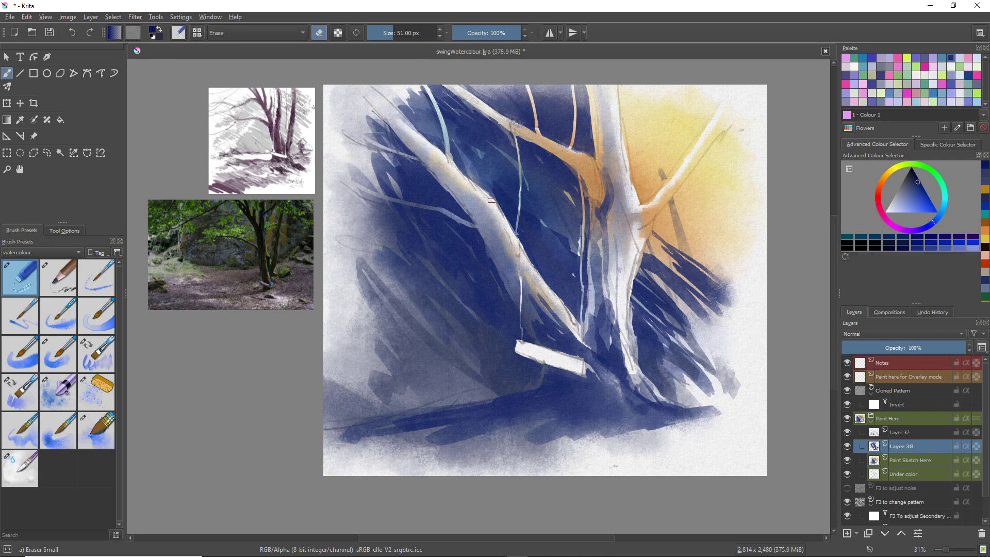
{"action": "left_click_drag", "start_coordinate": [492, 200], "coordinate": [512, 78]}
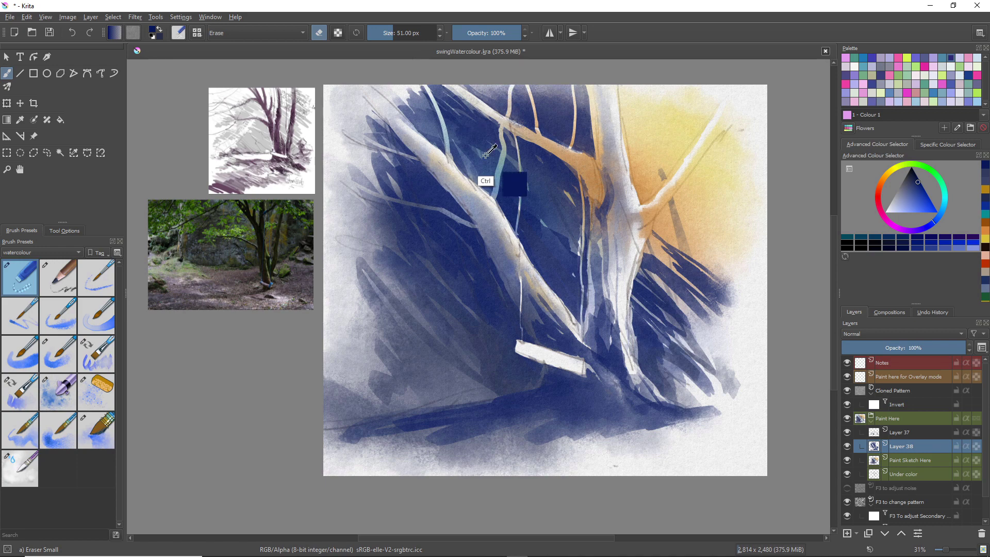
{"action": "key", "text": "ctrl+z"}
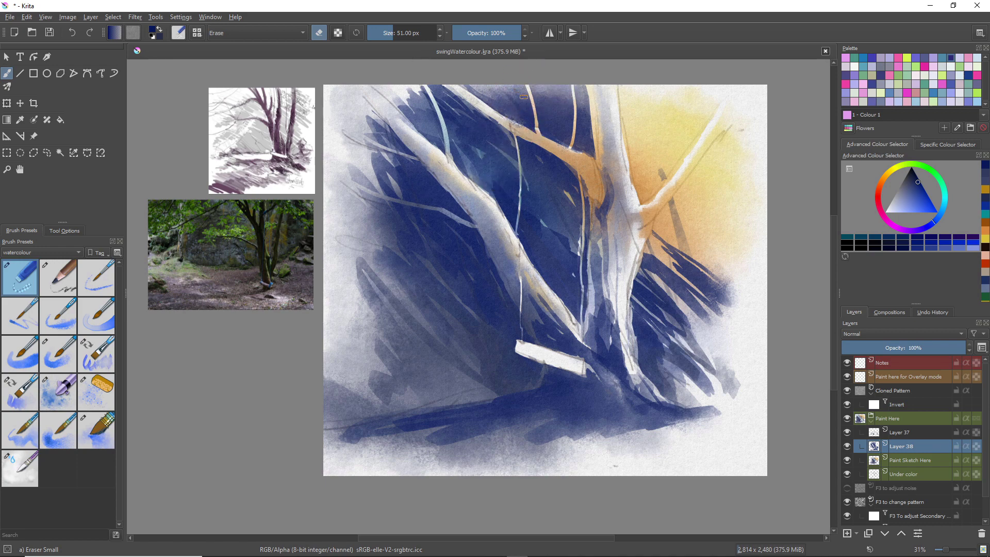
{"action": "left_click_drag", "start_coordinate": [505, 84], "coordinate": [482, 181]}
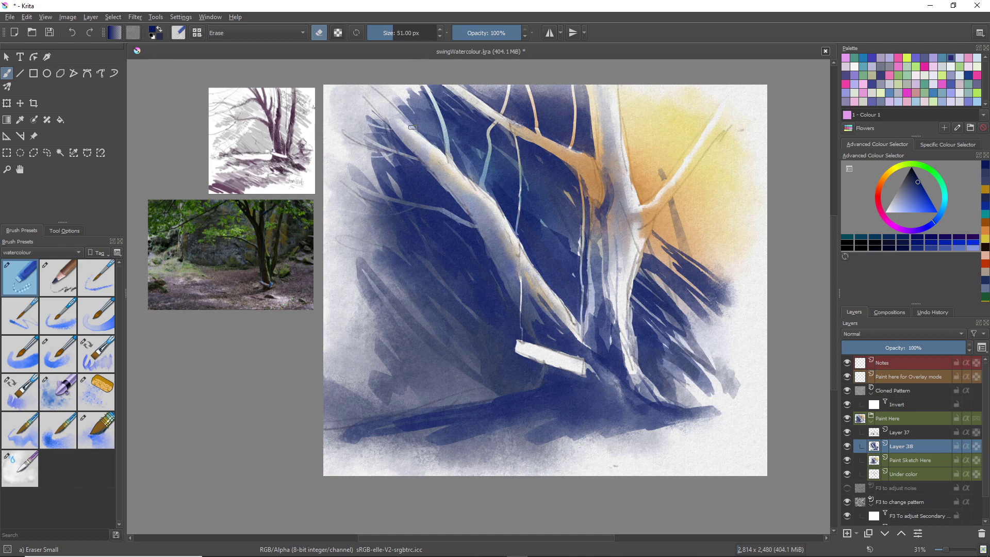
{"action": "left_click_drag", "start_coordinate": [417, 133], "coordinate": [415, 87]}
Erase thin light branches across the yellow wash beside the second tree on the Paint Sketch Here layer.
{"action": "left_click", "coordinate": [915, 461]}
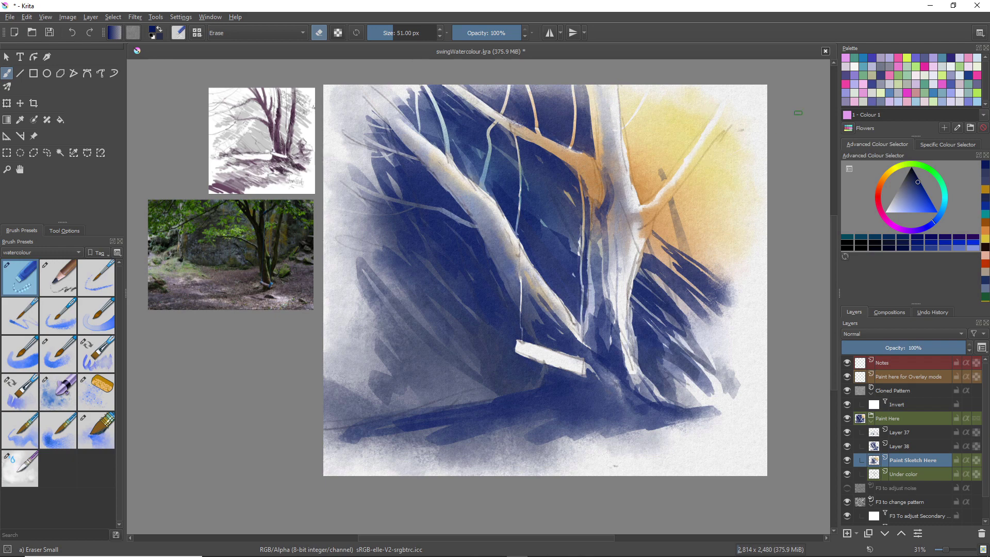
{"action": "left_click_drag", "start_coordinate": [684, 151], "coordinate": [697, 105]}
{"action": "left_click_drag", "start_coordinate": [682, 189], "coordinate": [737, 196]}
{"action": "left_click_drag", "start_coordinate": [472, 225], "coordinate": [488, 239]}
{"action": "key", "text": "ctrl+z"}
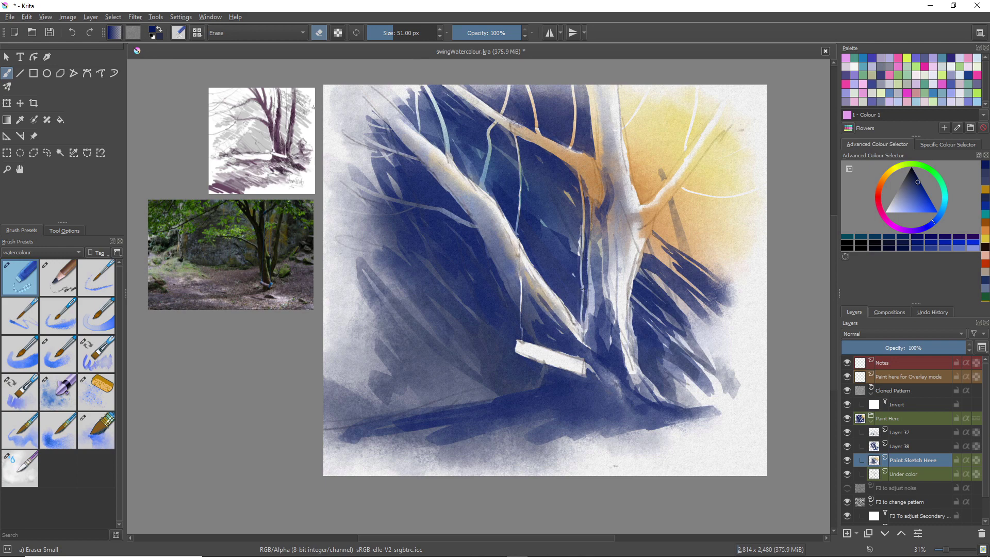
Lighten both swing ropes by erasing along them on the Paint Sketch Here layer where they run past the trunks.
{"action": "left_click_drag", "start_coordinate": [581, 288], "coordinate": [584, 332]}
{"action": "left_click_drag", "start_coordinate": [521, 250], "coordinate": [521, 282]}
{"action": "left_click_drag", "start_coordinate": [513, 217], "coordinate": [517, 249]}
{"action": "left_click_drag", "start_coordinate": [583, 227], "coordinate": [580, 316]}
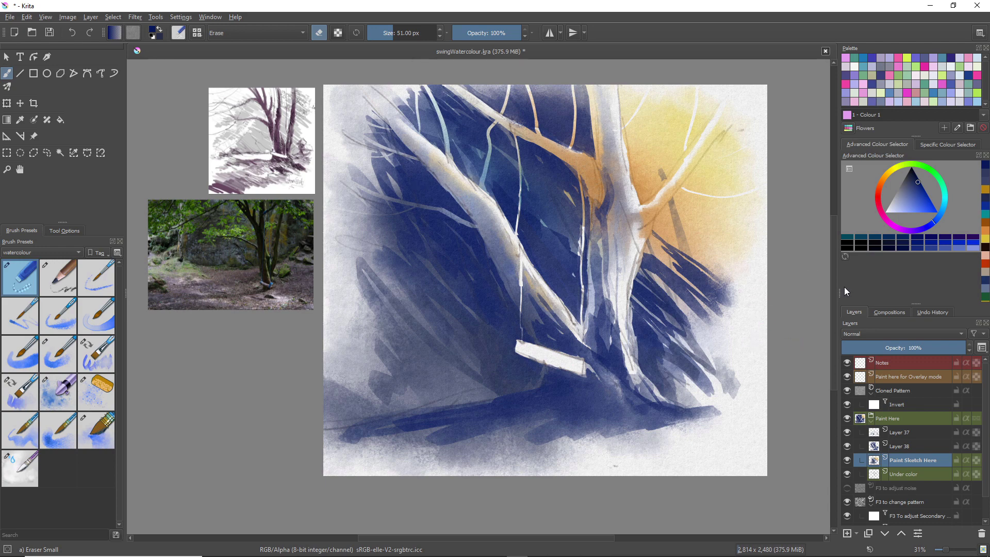
Hide the secondary pattern adjustment layer and show the F3 to adjust noise layer, and add a new paint layer above Layer 37.
{"action": "left_click", "coordinate": [847, 515]}
{"action": "left_click", "coordinate": [847, 489]}
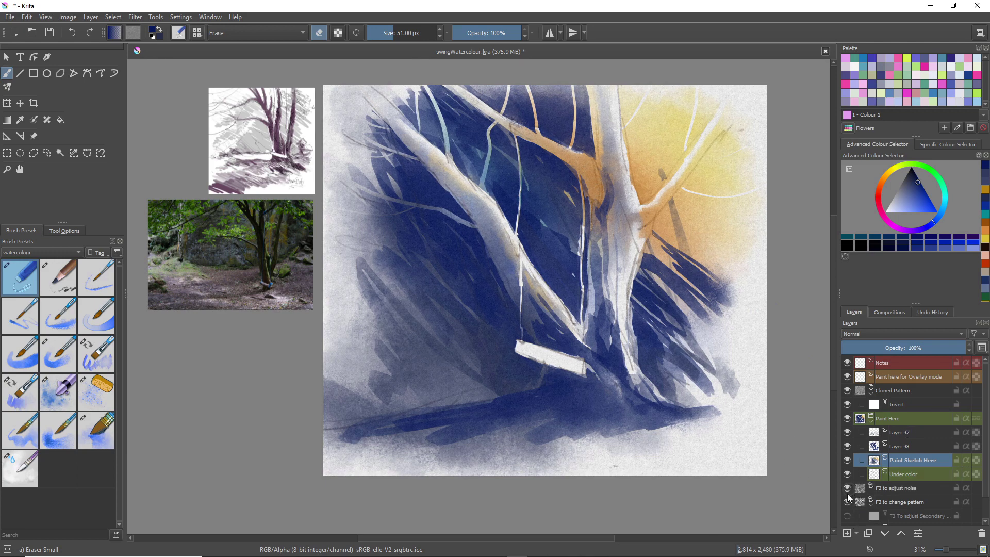
{"action": "left_click", "coordinate": [847, 535]}
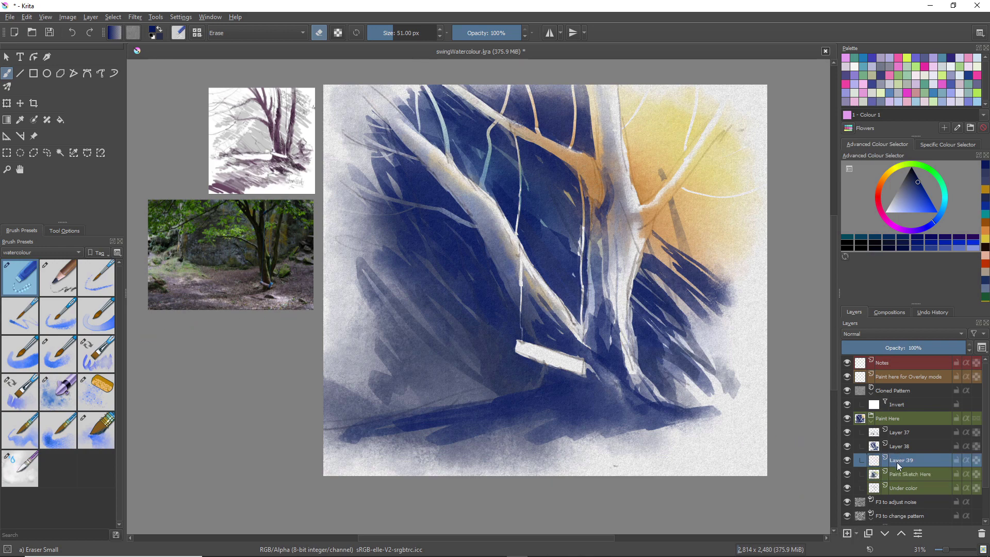
{"action": "left_click_drag", "start_coordinate": [896, 462], "coordinate": [898, 430]}
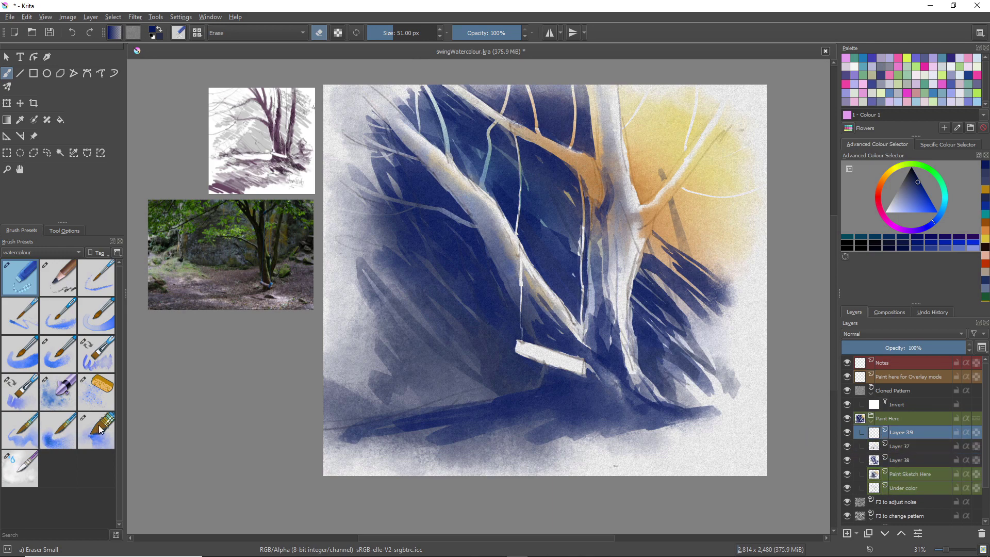
Paint deep blue foliage clusters over the yellow wash beside the second tree with the 154 px WaterC Flat Decay Tilt brush.
{"action": "left_click", "coordinate": [20, 395]}
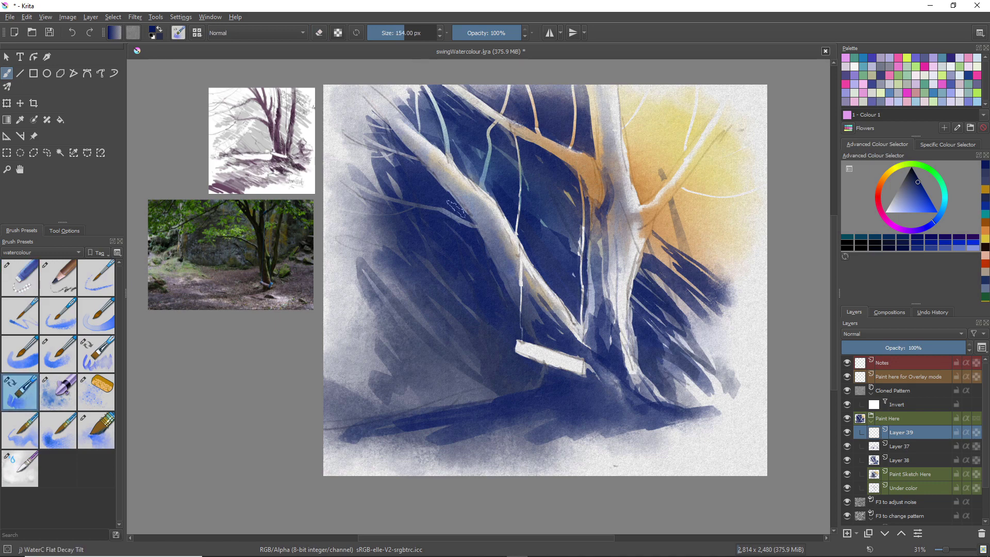
{"action": "mouse_move", "coordinate": [654, 124]}
{"action": "left_mouse_down"}
{"action": "mouse_move", "coordinate": [681, 130]}
{"action": "mouse_move", "coordinate": [682, 121]}
{"action": "mouse_move", "coordinate": [665, 138]}
{"action": "mouse_move", "coordinate": [679, 138]}
{"action": "mouse_move", "coordinate": [686, 110]}
{"action": "mouse_move", "coordinate": [692, 132]}
{"action": "mouse_move", "coordinate": [721, 136]}
{"action": "mouse_move", "coordinate": [726, 157]}
{"action": "mouse_move", "coordinate": [713, 161]}
{"action": "mouse_move", "coordinate": [723, 167]}
{"action": "mouse_move", "coordinate": [713, 137]}
{"action": "mouse_move", "coordinate": [747, 124]}
{"action": "mouse_move", "coordinate": [715, 142]}
{"action": "mouse_move", "coordinate": [697, 117]}
{"action": "mouse_move", "coordinate": [662, 124]}
{"action": "mouse_move", "coordinate": [649, 130]}
{"action": "mouse_move", "coordinate": [656, 147]}
{"action": "mouse_move", "coordinate": [640, 166]}
{"action": "mouse_move", "coordinate": [647, 154]}
{"action": "mouse_move", "coordinate": [621, 130]}
{"action": "mouse_move", "coordinate": [628, 112]}
{"action": "mouse_move", "coordinate": [673, 112]}
{"action": "mouse_move", "coordinate": [660, 92]}
{"action": "mouse_move", "coordinate": [670, 95]}
{"action": "mouse_move", "coordinate": [667, 80]}
{"action": "mouse_move", "coordinate": [688, 83]}
{"action": "mouse_move", "coordinate": [684, 107]}
{"action": "mouse_move", "coordinate": [702, 102]}
{"action": "mouse_move", "coordinate": [695, 82]}
{"action": "mouse_move", "coordinate": [708, 93]}
{"action": "mouse_move", "coordinate": [716, 83]}
{"action": "mouse_move", "coordinate": [720, 107]}
{"action": "mouse_move", "coordinate": [662, 84]}
{"action": "mouse_move", "coordinate": [634, 90]}
{"action": "mouse_move", "coordinate": [620, 77]}
{"action": "mouse_move", "coordinate": [646, 109]}
{"action": "mouse_move", "coordinate": [589, 99]}
{"action": "mouse_move", "coordinate": [605, 114]}
{"action": "mouse_move", "coordinate": [577, 111]}
{"action": "mouse_move", "coordinate": [596, 143]}
{"action": "mouse_move", "coordinate": [685, 161]}
{"action": "mouse_move", "coordinate": [679, 139]}
{"action": "mouse_move", "coordinate": [685, 149]}
{"action": "mouse_move", "coordinate": [582, 138]}
{"action": "mouse_move", "coordinate": [632, 155]}
{"action": "mouse_move", "coordinate": [681, 149]}
{"action": "mouse_move", "coordinate": [662, 145]}
{"action": "mouse_move", "coordinate": [712, 188]}
{"action": "mouse_move", "coordinate": [727, 185]}
{"action": "mouse_move", "coordinate": [761, 206]}
{"action": "mouse_move", "coordinate": [767, 226]}
{"action": "left_mouse_up"}
{"action": "mouse_move", "coordinate": [732, 180]}
{"action": "left_mouse_down"}
{"action": "mouse_move", "coordinate": [747, 196]}
{"action": "mouse_move", "coordinate": [719, 191]}
{"action": "mouse_move", "coordinate": [696, 211]}
{"action": "mouse_move", "coordinate": [679, 193]}
{"action": "mouse_move", "coordinate": [682, 210]}
{"action": "mouse_move", "coordinate": [664, 201]}
{"action": "left_mouse_up"}
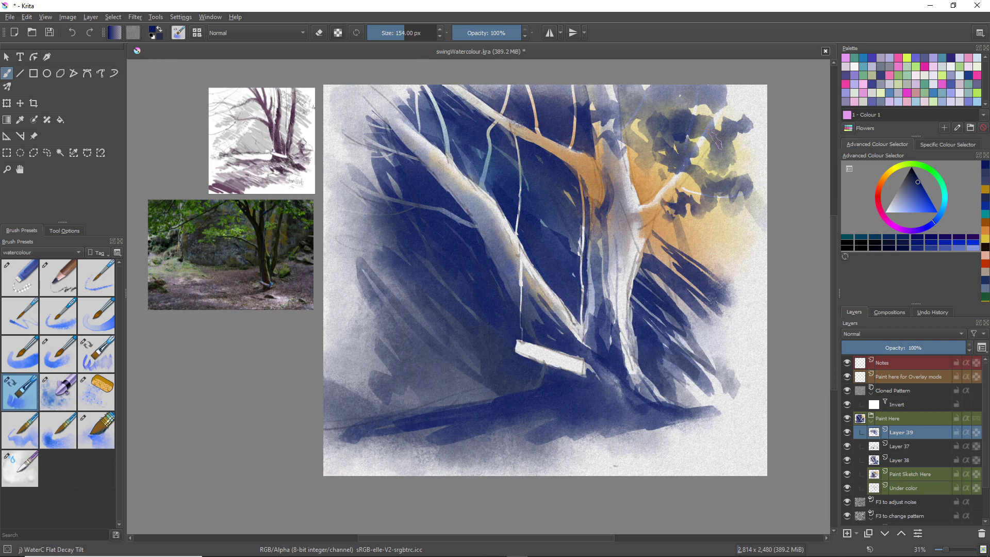
{"action": "left_click_drag", "start_coordinate": [719, 145], "coordinate": [710, 161]}
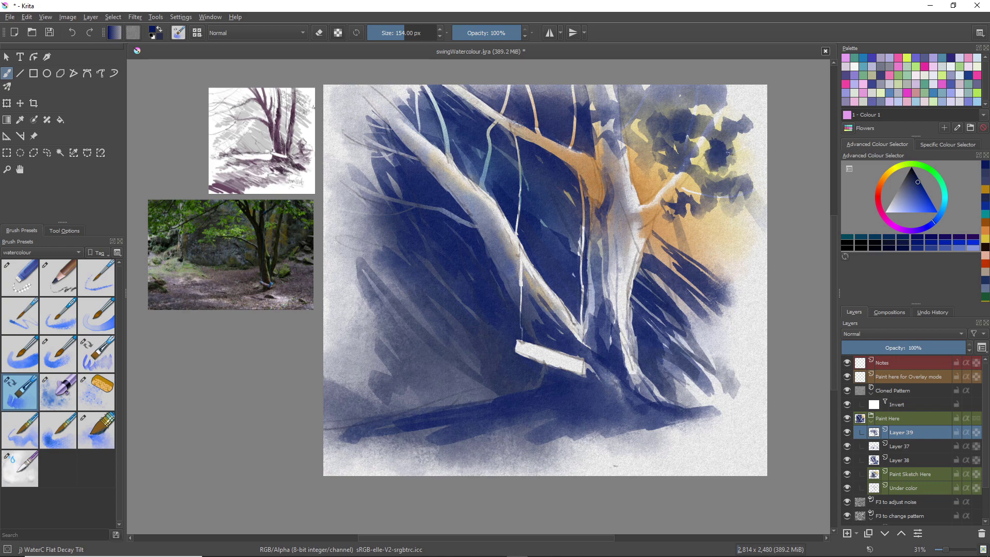
{"action": "mouse_move", "coordinate": [728, 159]}
{"action": "left_mouse_down"}
{"action": "mouse_move", "coordinate": [732, 139]}
{"action": "mouse_move", "coordinate": [719, 147]}
{"action": "mouse_move", "coordinate": [702, 138]}
{"action": "left_mouse_up"}
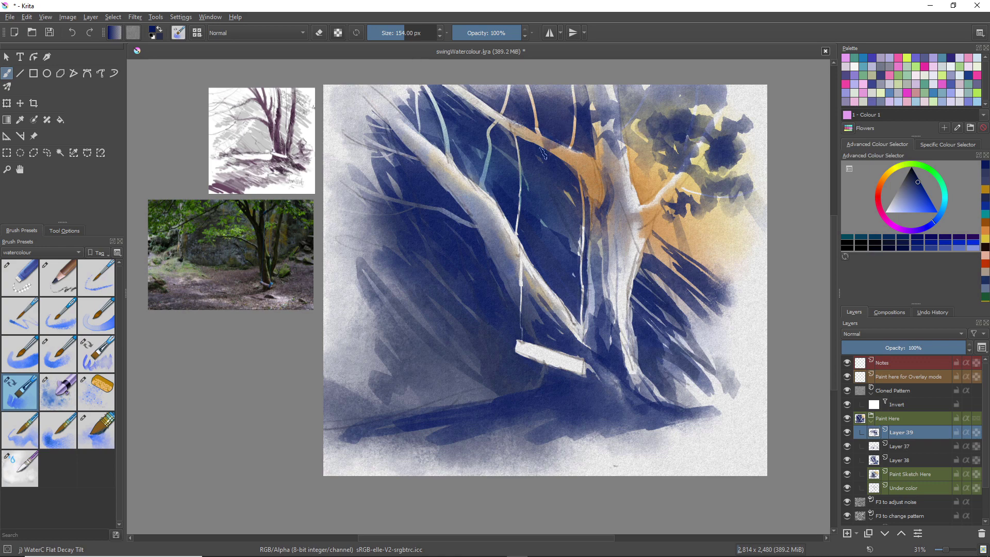
Paint deep blue foliage across the upper trunks and overhanging branch, and darken the background beside the leaning trunk.
{"action": "mouse_move", "coordinate": [550, 109]}
{"action": "left_mouse_down"}
{"action": "mouse_move", "coordinate": [525, 92]}
{"action": "mouse_move", "coordinate": [576, 97]}
{"action": "mouse_move", "coordinate": [596, 84]}
{"action": "mouse_move", "coordinate": [601, 105]}
{"action": "mouse_move", "coordinate": [614, 109]}
{"action": "mouse_move", "coordinate": [631, 84]}
{"action": "mouse_move", "coordinate": [622, 109]}
{"action": "mouse_move", "coordinate": [635, 86]}
{"action": "mouse_move", "coordinate": [646, 110]}
{"action": "mouse_move", "coordinate": [658, 105]}
{"action": "mouse_move", "coordinate": [621, 103]}
{"action": "left_mouse_up"}
{"action": "mouse_move", "coordinate": [497, 126]}
{"action": "left_mouse_down"}
{"action": "mouse_move", "coordinate": [477, 100]}
{"action": "mouse_move", "coordinate": [455, 103]}
{"action": "mouse_move", "coordinate": [442, 77]}
{"action": "mouse_move", "coordinate": [421, 93]}
{"action": "mouse_move", "coordinate": [407, 143]}
{"action": "mouse_move", "coordinate": [410, 135]}
{"action": "mouse_move", "coordinate": [382, 135]}
{"action": "mouse_move", "coordinate": [397, 90]}
{"action": "mouse_move", "coordinate": [341, 101]}
{"action": "mouse_move", "coordinate": [361, 111]}
{"action": "mouse_move", "coordinate": [388, 93]}
{"action": "mouse_move", "coordinate": [410, 99]}
{"action": "mouse_move", "coordinate": [378, 103]}
{"action": "mouse_move", "coordinate": [364, 147]}
{"action": "mouse_move", "coordinate": [396, 165]}
{"action": "mouse_move", "coordinate": [451, 136]}
{"action": "mouse_move", "coordinate": [464, 158]}
{"action": "mouse_move", "coordinate": [490, 163]}
{"action": "mouse_move", "coordinate": [466, 186]}
{"action": "mouse_move", "coordinate": [425, 182]}
{"action": "mouse_move", "coordinate": [451, 206]}
{"action": "mouse_move", "coordinate": [441, 157]}
{"action": "mouse_move", "coordinate": [426, 154]}
{"action": "mouse_move", "coordinate": [446, 140]}
{"action": "mouse_move", "coordinate": [509, 151]}
{"action": "mouse_move", "coordinate": [544, 122]}
{"action": "mouse_move", "coordinate": [547, 164]}
{"action": "mouse_move", "coordinate": [611, 152]}
{"action": "mouse_move", "coordinate": [576, 170]}
{"action": "mouse_move", "coordinate": [568, 203]}
{"action": "left_mouse_up"}
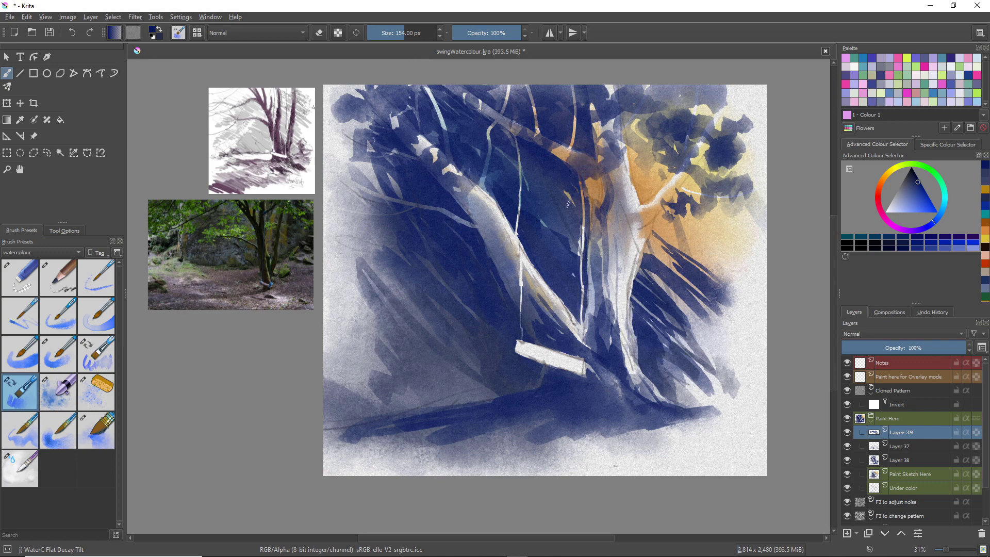
{"action": "mouse_move", "coordinate": [487, 207]}
{"action": "left_mouse_down"}
{"action": "mouse_move", "coordinate": [535, 219]}
{"action": "mouse_move", "coordinate": [374, 219]}
{"action": "mouse_move", "coordinate": [393, 227]}
{"action": "mouse_move", "coordinate": [393, 261]}
{"action": "mouse_move", "coordinate": [353, 198]}
{"action": "mouse_move", "coordinate": [371, 170]}
{"action": "left_mouse_up"}
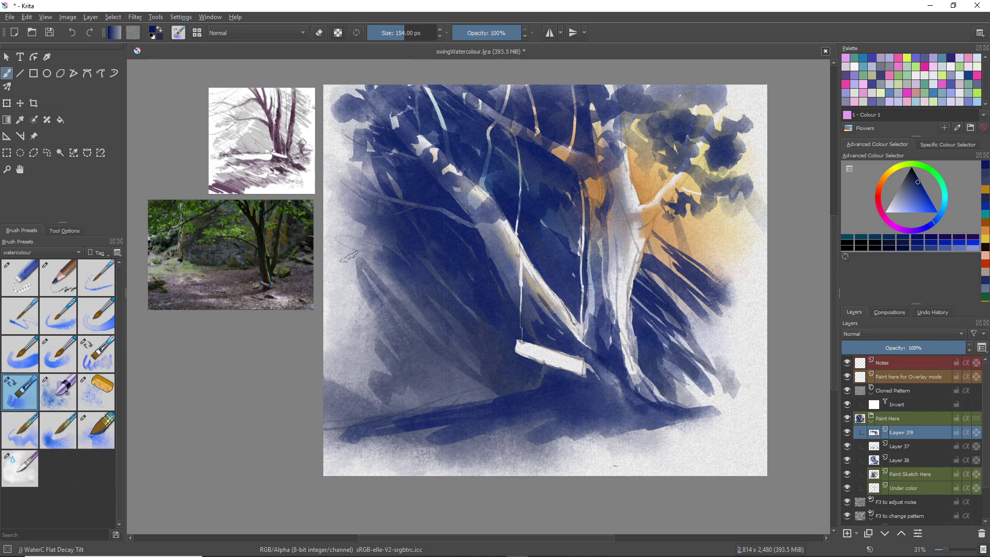
{"action": "left_click_drag", "start_coordinate": [349, 257], "coordinate": [407, 299]}
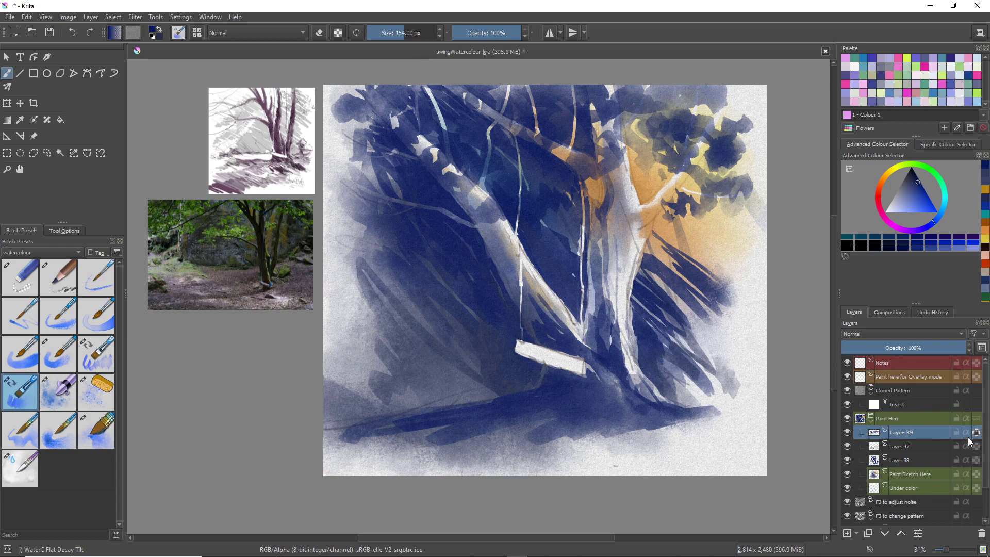
Paint orange over the blue foliage clusters beside the second tree on Layer 39 with the 110 px WaterC Spread WideArea brush.
{"action": "mouse_move", "coordinate": [886, 181]}
{"action": "left_mouse_down"}
{"action": "mouse_move", "coordinate": [883, 198]}
{"action": "mouse_move", "coordinate": [927, 200]}
{"action": "left_mouse_up"}
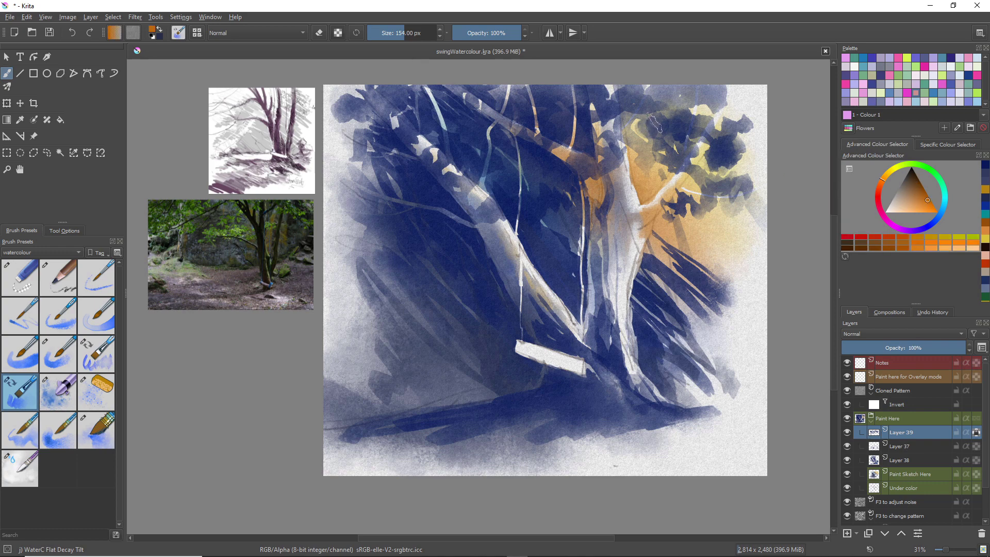
{"action": "left_click", "coordinate": [105, 429]}
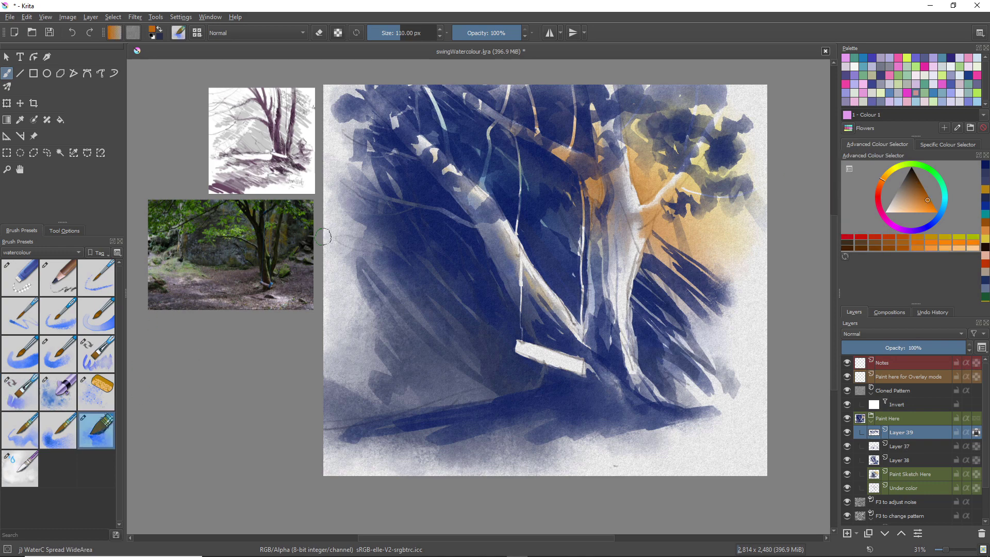
{"action": "mouse_move", "coordinate": [670, 131]}
{"action": "left_mouse_down"}
{"action": "mouse_move", "coordinate": [648, 119]}
{"action": "mouse_move", "coordinate": [664, 140]}
{"action": "left_mouse_up"}
{"action": "mouse_move", "coordinate": [727, 134]}
{"action": "left_mouse_down"}
{"action": "mouse_move", "coordinate": [745, 115]}
{"action": "mouse_move", "coordinate": [732, 168]}
{"action": "mouse_move", "coordinate": [718, 157]}
{"action": "mouse_move", "coordinate": [730, 133]}
{"action": "mouse_move", "coordinate": [708, 161]}
{"action": "mouse_move", "coordinate": [742, 184]}
{"action": "mouse_move", "coordinate": [750, 179]}
{"action": "mouse_move", "coordinate": [730, 212]}
{"action": "mouse_move", "coordinate": [683, 217]}
{"action": "left_mouse_up"}
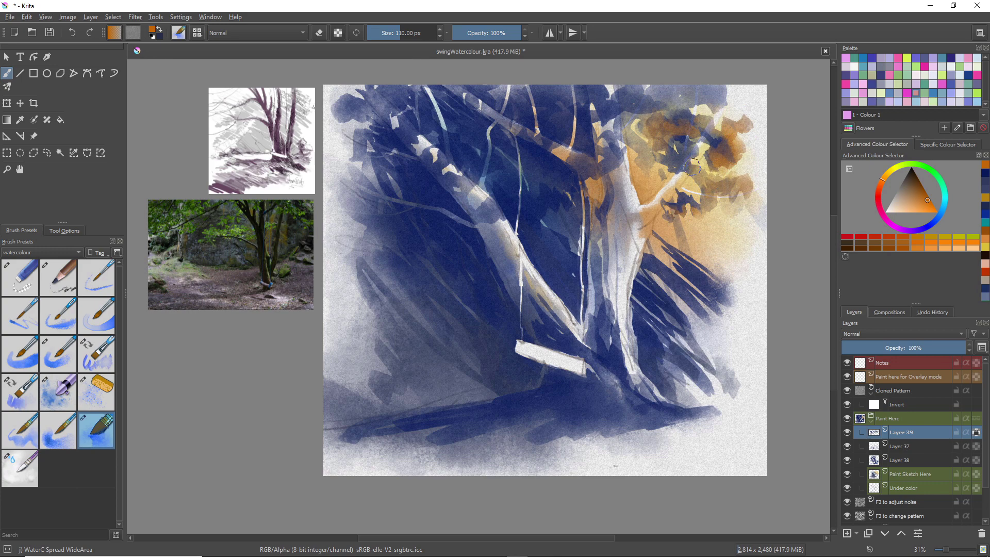
{"action": "mouse_move", "coordinate": [707, 102]}
{"action": "left_mouse_down"}
{"action": "mouse_move", "coordinate": [746, 102]}
{"action": "mouse_move", "coordinate": [646, 117]}
{"action": "left_mouse_up"}
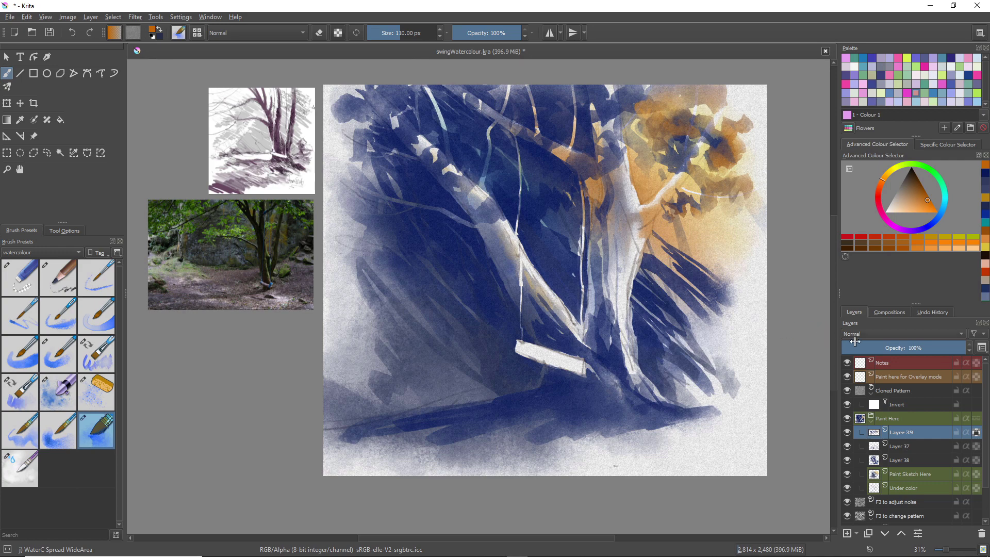
Lock the transparency of Layer 38 and glaze orange over its diagonal blue strokes beside the second tree.
{"action": "left_click", "coordinate": [975, 463]}
{"action": "left_click", "coordinate": [892, 461]}
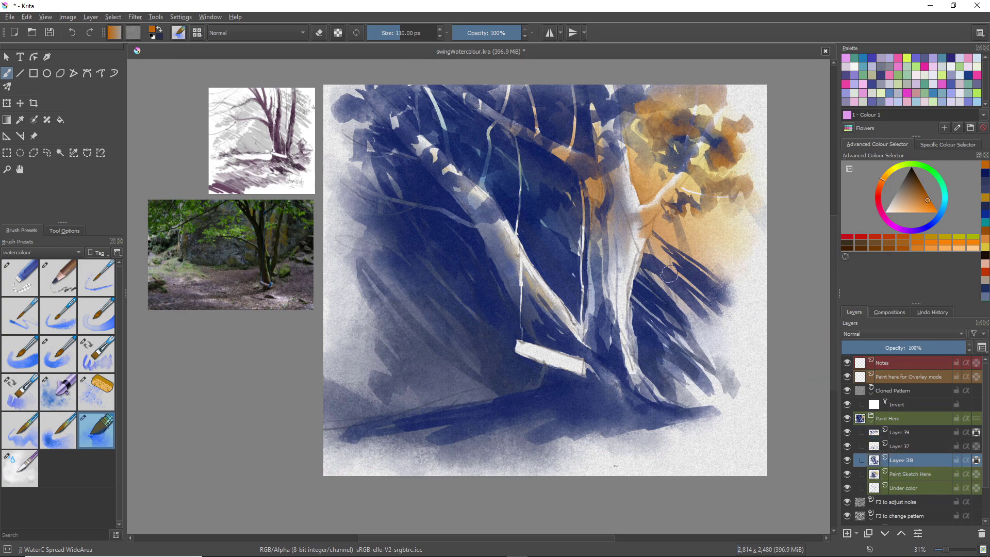
{"action": "mouse_move", "coordinate": [669, 274]}
{"action": "left_mouse_down"}
{"action": "mouse_move", "coordinate": [653, 258]}
{"action": "mouse_move", "coordinate": [649, 268]}
{"action": "mouse_move", "coordinate": [670, 286]}
{"action": "mouse_move", "coordinate": [700, 290]}
{"action": "mouse_move", "coordinate": [676, 244]}
{"action": "mouse_move", "coordinate": [732, 303]}
{"action": "mouse_move", "coordinate": [664, 238]}
{"action": "left_mouse_up"}
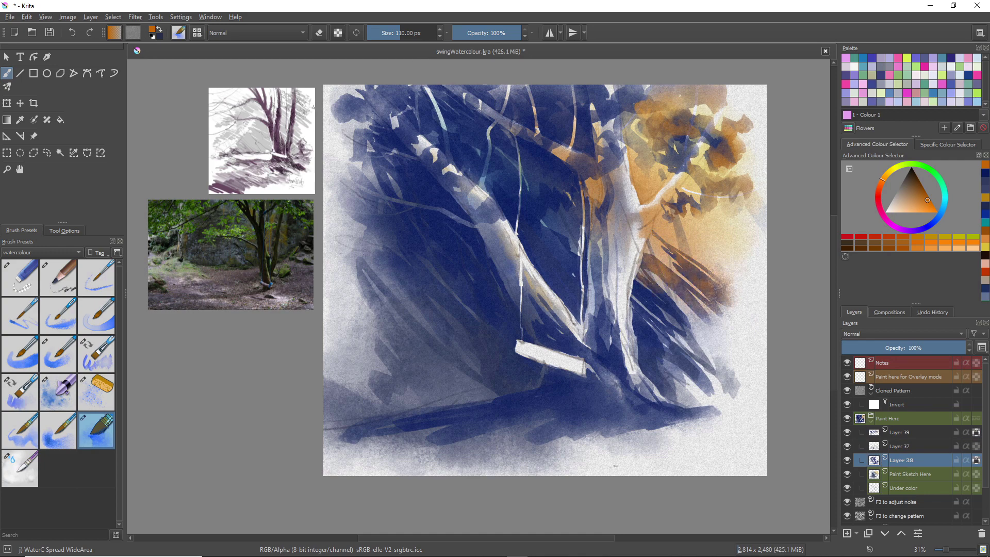
{"action": "mouse_move", "coordinate": [674, 292]}
{"action": "left_mouse_down"}
{"action": "mouse_move", "coordinate": [650, 280]}
{"action": "mouse_move", "coordinate": [634, 294]}
{"action": "mouse_move", "coordinate": [638, 313]}
{"action": "mouse_move", "coordinate": [644, 296]}
{"action": "mouse_move", "coordinate": [700, 347]}
{"action": "left_mouse_up"}
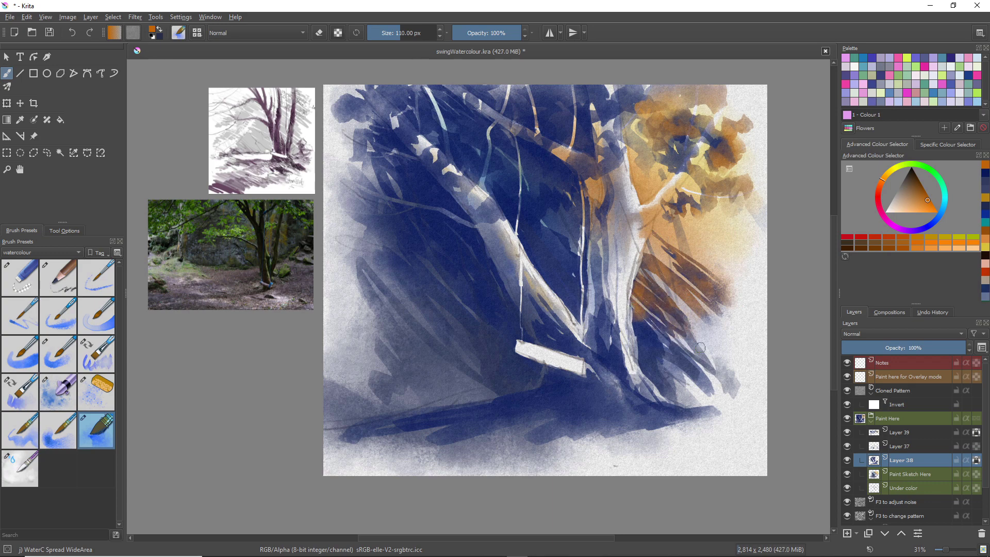
{"action": "left_click_drag", "start_coordinate": [658, 315], "coordinate": [671, 344]}
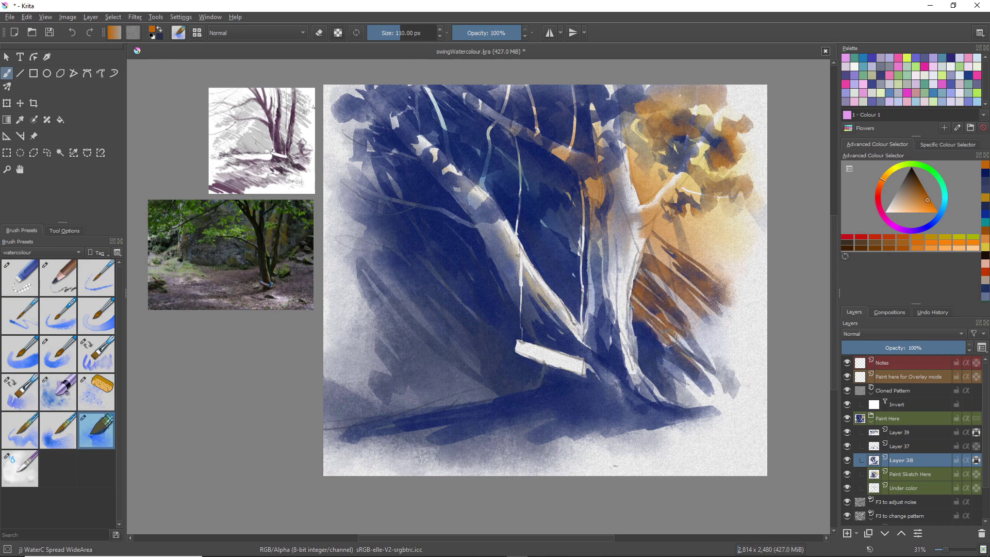
Glaze orange over the blue background between the trunks, behind the swing ropes, and below and above the leaning trunk on Layer 38.
{"action": "mouse_move", "coordinate": [583, 249]}
{"action": "left_mouse_down"}
{"action": "mouse_move", "coordinate": [556, 196]}
{"action": "mouse_move", "coordinate": [587, 214]}
{"action": "mouse_move", "coordinate": [565, 186]}
{"action": "mouse_move", "coordinate": [583, 211]}
{"action": "mouse_move", "coordinate": [578, 226]}
{"action": "mouse_move", "coordinate": [563, 220]}
{"action": "mouse_move", "coordinate": [581, 260]}
{"action": "mouse_move", "coordinate": [534, 215]}
{"action": "mouse_move", "coordinate": [595, 294]}
{"action": "mouse_move", "coordinate": [551, 255]}
{"action": "mouse_move", "coordinate": [588, 301]}
{"action": "mouse_move", "coordinate": [542, 263]}
{"action": "mouse_move", "coordinate": [587, 320]}
{"action": "mouse_move", "coordinate": [514, 214]}
{"action": "mouse_move", "coordinate": [567, 220]}
{"action": "mouse_move", "coordinate": [493, 167]}
{"action": "mouse_move", "coordinate": [547, 216]}
{"action": "mouse_move", "coordinate": [555, 230]}
{"action": "mouse_move", "coordinate": [495, 192]}
{"action": "mouse_move", "coordinate": [545, 248]}
{"action": "mouse_move", "coordinate": [570, 211]}
{"action": "mouse_move", "coordinate": [532, 174]}
{"action": "left_mouse_up"}
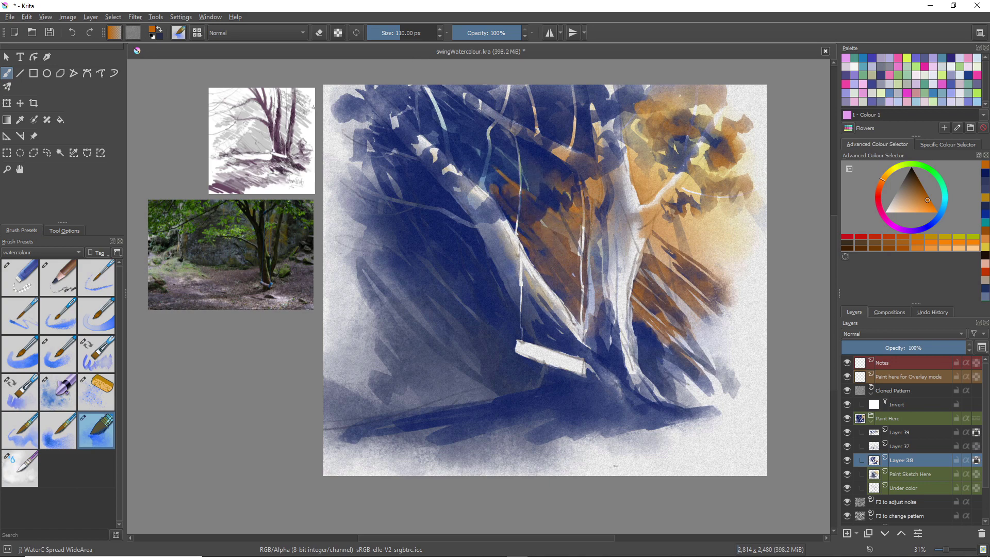
{"action": "mouse_move", "coordinate": [503, 323]}
{"action": "left_mouse_down"}
{"action": "mouse_move", "coordinate": [479, 284]}
{"action": "mouse_move", "coordinate": [503, 340]}
{"action": "left_mouse_up"}
{"action": "mouse_move", "coordinate": [529, 382]}
{"action": "left_mouse_down"}
{"action": "mouse_move", "coordinate": [488, 309]}
{"action": "mouse_move", "coordinate": [482, 265]}
{"action": "mouse_move", "coordinate": [438, 198]}
{"action": "mouse_move", "coordinate": [478, 245]}
{"action": "left_mouse_up"}
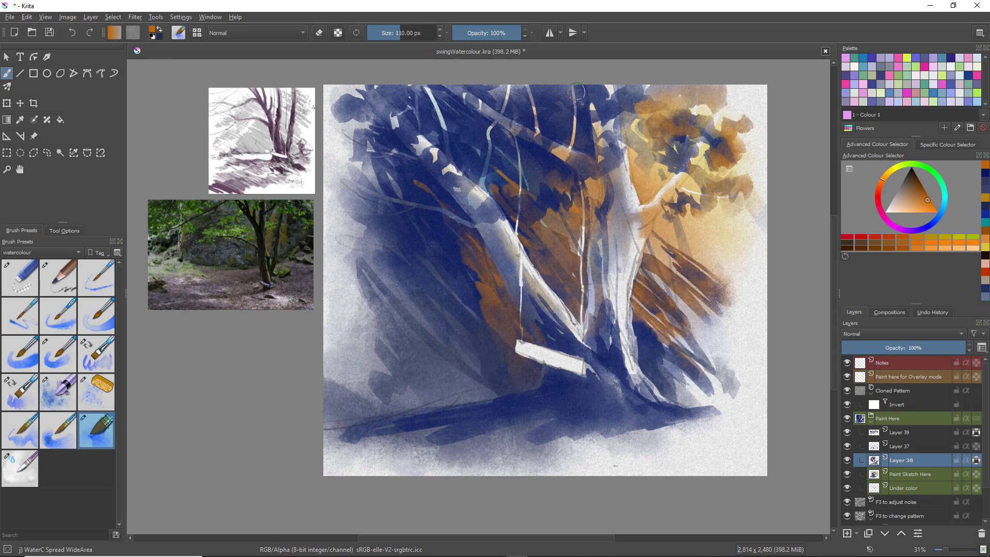
{"action": "mouse_move", "coordinate": [578, 88]}
{"action": "left_mouse_down"}
{"action": "mouse_move", "coordinate": [570, 134]}
{"action": "mouse_move", "coordinate": [580, 147]}
{"action": "mouse_move", "coordinate": [499, 97]}
{"action": "mouse_move", "coordinate": [511, 144]}
{"action": "mouse_move", "coordinate": [541, 173]}
{"action": "mouse_move", "coordinate": [487, 134]}
{"action": "mouse_move", "coordinate": [528, 190]}
{"action": "left_mouse_up"}
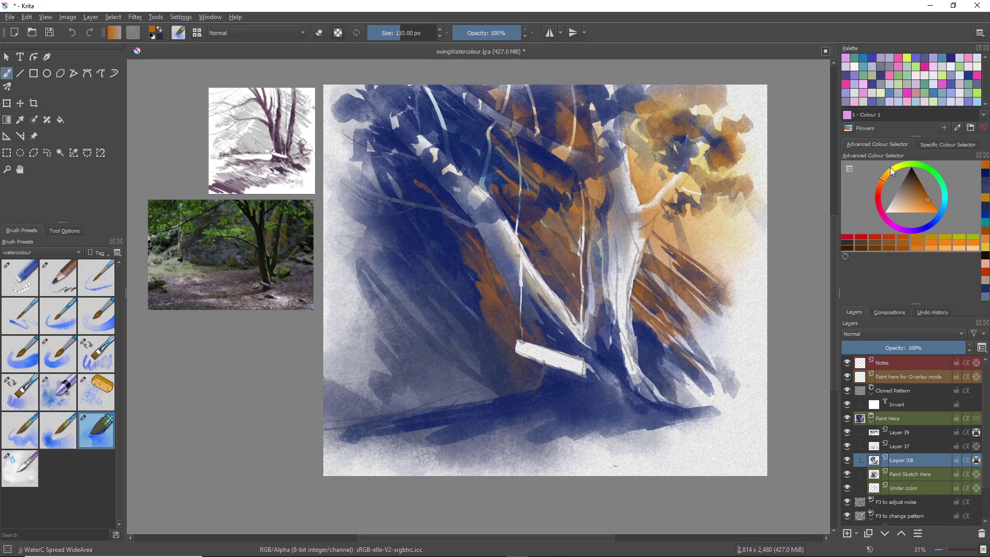
Choose a golden yellow, try it over the orange diagonal strokes on Layer 38, and undo that wash.
{"action": "left_click", "coordinate": [893, 168]}
{"action": "left_click", "coordinate": [930, 207]}
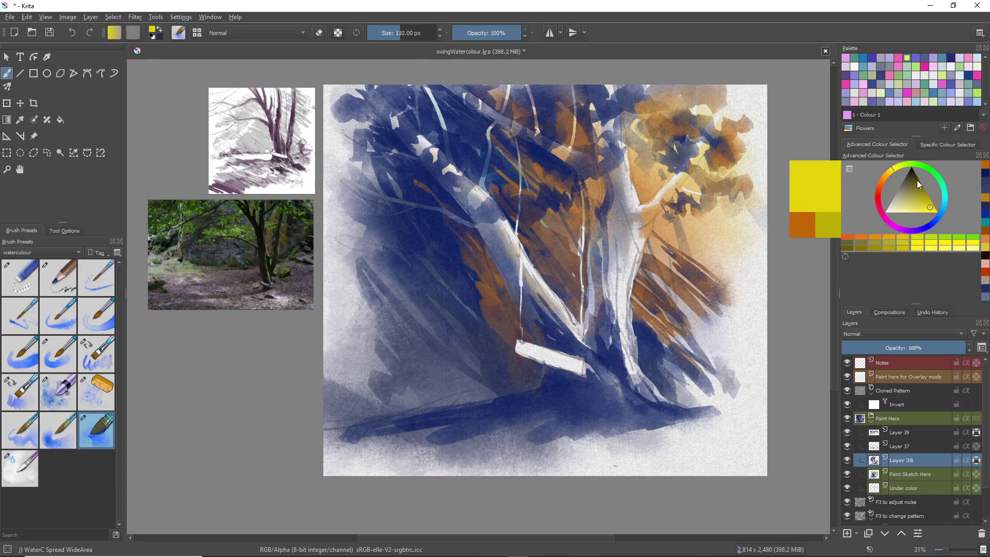
{"action": "left_click", "coordinate": [933, 209]}
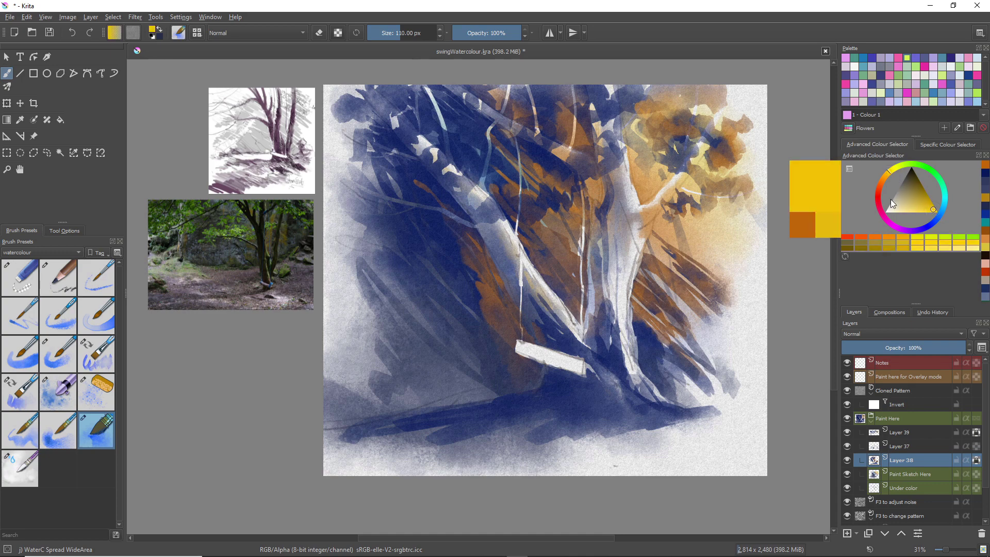
{"action": "mouse_move", "coordinate": [660, 205]}
{"action": "left_mouse_down"}
{"action": "mouse_move", "coordinate": [651, 239]}
{"action": "mouse_move", "coordinate": [663, 264]}
{"action": "mouse_move", "coordinate": [735, 290]}
{"action": "left_mouse_up"}
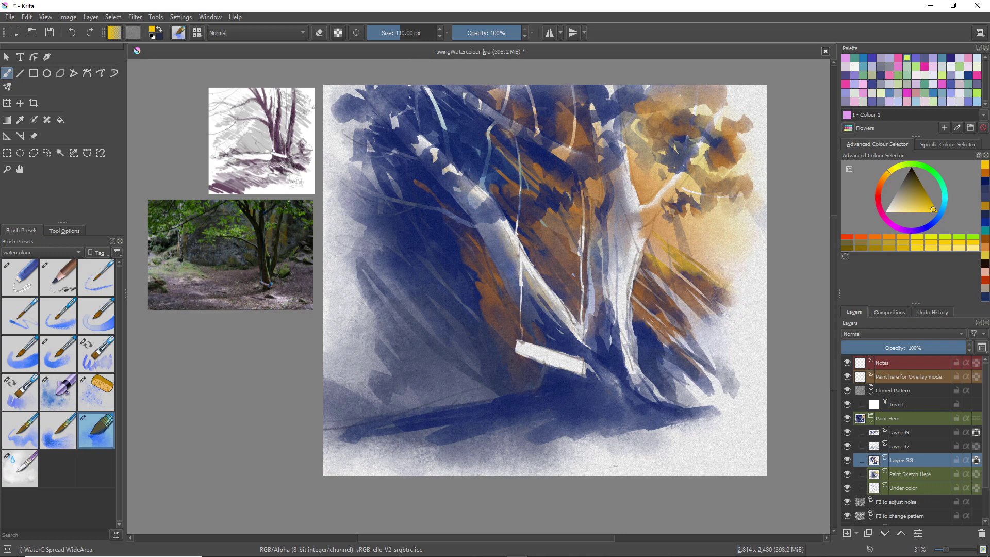
{"action": "key", "text": "ctrl+z"}
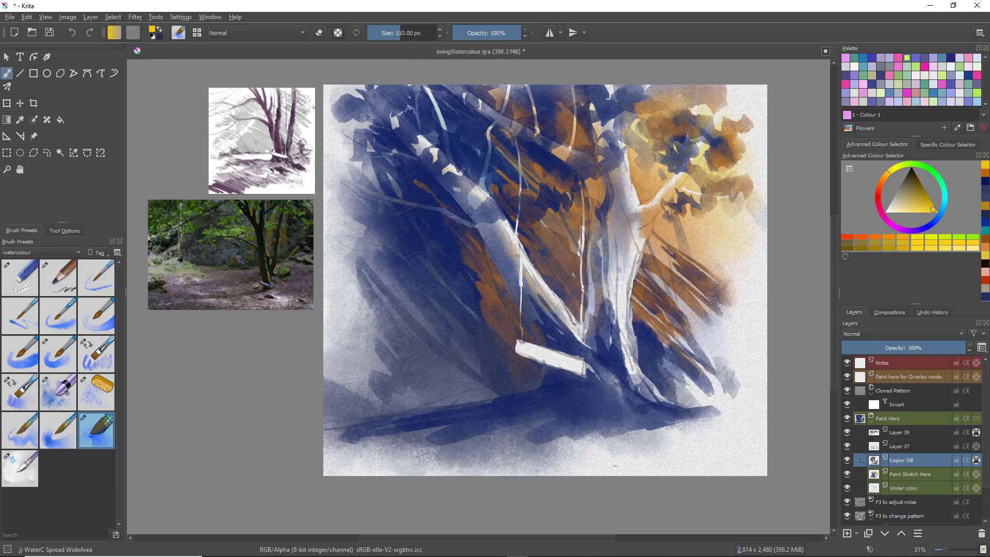
Paint golden yellow over the foliage around the second tree and the overhanging branch on Layer 39.
{"action": "left_click", "coordinate": [904, 433]}
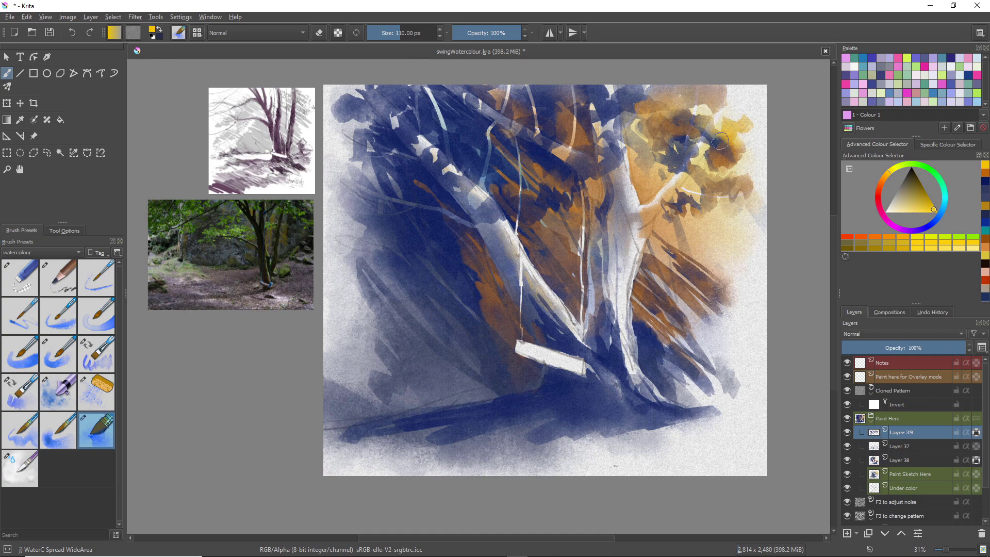
{"action": "mouse_move", "coordinate": [720, 140]}
{"action": "left_mouse_down"}
{"action": "mouse_move", "coordinate": [717, 172]}
{"action": "mouse_move", "coordinate": [686, 180]}
{"action": "mouse_move", "coordinate": [683, 162]}
{"action": "mouse_move", "coordinate": [649, 170]}
{"action": "mouse_move", "coordinate": [639, 154]}
{"action": "mouse_move", "coordinate": [679, 163]}
{"action": "mouse_move", "coordinate": [607, 147]}
{"action": "mouse_move", "coordinate": [605, 134]}
{"action": "mouse_move", "coordinate": [619, 138]}
{"action": "mouse_move", "coordinate": [605, 181]}
{"action": "mouse_move", "coordinate": [578, 183]}
{"action": "mouse_move", "coordinate": [593, 171]}
{"action": "mouse_move", "coordinate": [570, 188]}
{"action": "left_mouse_up"}
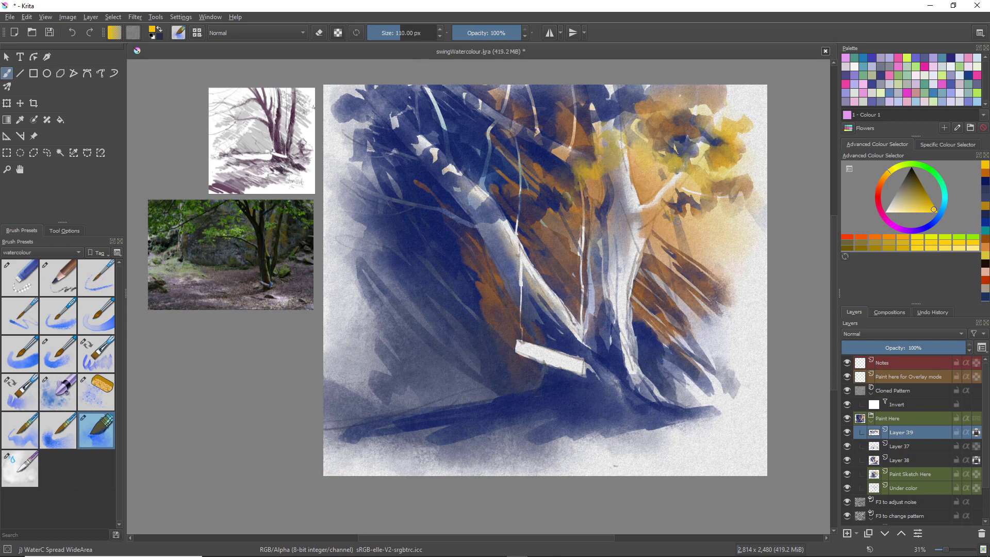
{"action": "mouse_move", "coordinate": [677, 222]}
{"action": "left_mouse_down"}
{"action": "mouse_move", "coordinate": [689, 208]}
{"action": "mouse_move", "coordinate": [747, 207]}
{"action": "left_mouse_up"}
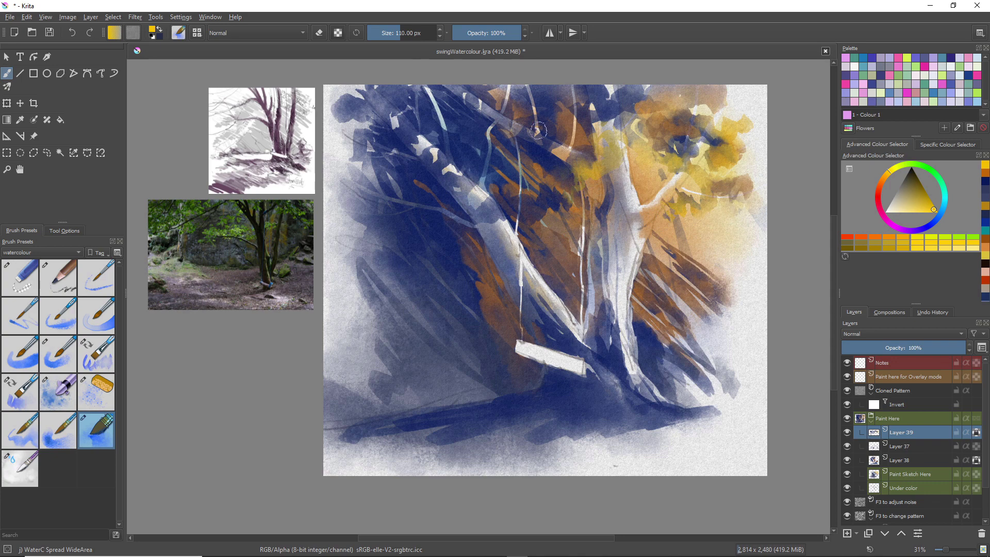
{"action": "mouse_move", "coordinate": [538, 130]}
{"action": "left_mouse_down"}
{"action": "mouse_move", "coordinate": [546, 133]}
{"action": "mouse_move", "coordinate": [541, 118]}
{"action": "mouse_move", "coordinate": [559, 109]}
{"action": "mouse_move", "coordinate": [595, 126]}
{"action": "mouse_move", "coordinate": [604, 110]}
{"action": "left_mouse_up"}
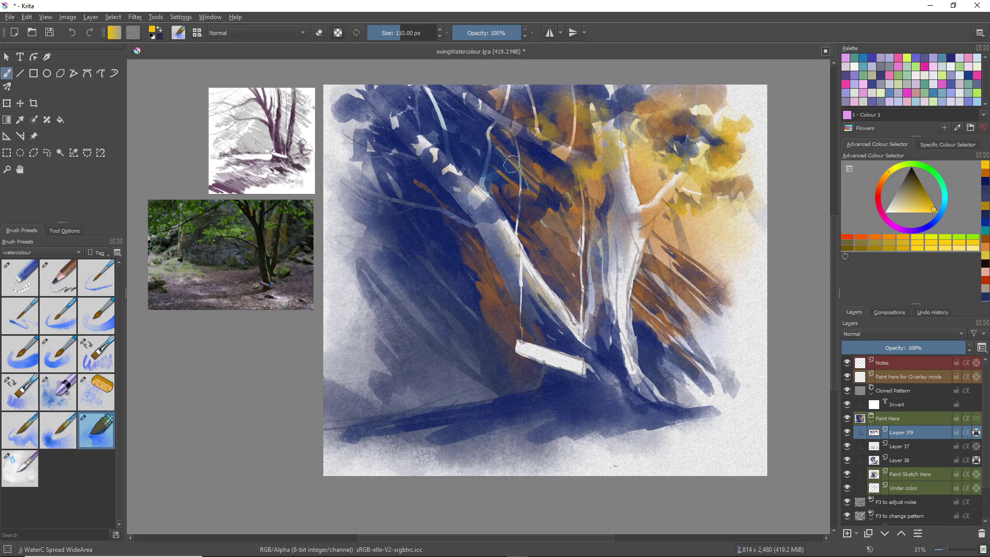
{"action": "left_click_drag", "start_coordinate": [511, 164], "coordinate": [549, 153]}
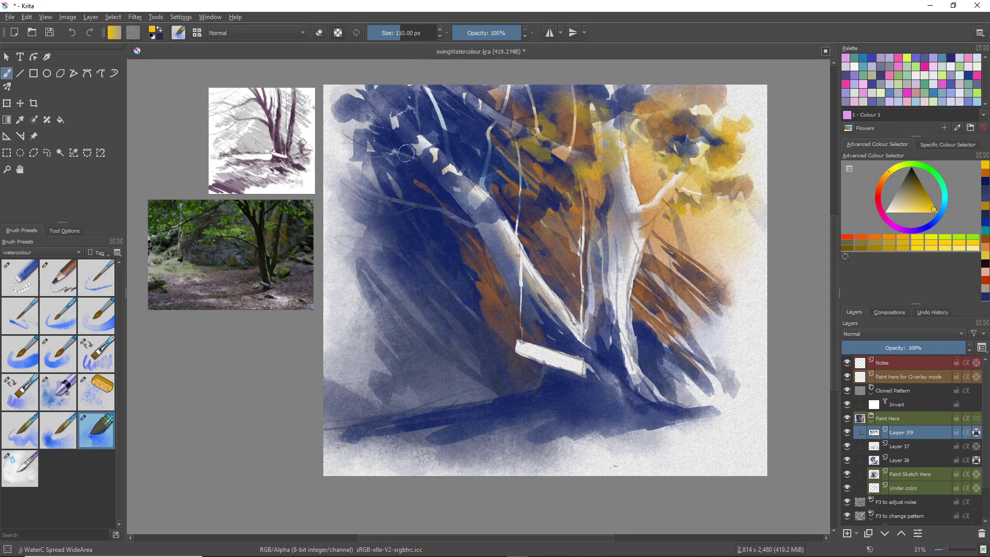
Extend the golden yellow across the foliage around the upper leaning trunk and the tops of the swing ropes.
{"action": "mouse_move", "coordinate": [406, 152]}
{"action": "left_mouse_down"}
{"action": "mouse_move", "coordinate": [430, 149]}
{"action": "mouse_move", "coordinate": [440, 158]}
{"action": "mouse_move", "coordinate": [416, 148]}
{"action": "mouse_move", "coordinate": [416, 133]}
{"action": "mouse_move", "coordinate": [437, 147]}
{"action": "mouse_move", "coordinate": [435, 127]}
{"action": "mouse_move", "coordinate": [462, 94]}
{"action": "mouse_move", "coordinate": [487, 83]}
{"action": "mouse_move", "coordinate": [536, 91]}
{"action": "left_mouse_up"}
{"action": "mouse_move", "coordinate": [410, 135]}
{"action": "left_mouse_down"}
{"action": "mouse_move", "coordinate": [346, 165]}
{"action": "mouse_move", "coordinate": [345, 153]}
{"action": "mouse_move", "coordinate": [405, 130]}
{"action": "mouse_move", "coordinate": [401, 95]}
{"action": "mouse_move", "coordinate": [439, 109]}
{"action": "mouse_move", "coordinate": [446, 92]}
{"action": "mouse_move", "coordinate": [465, 92]}
{"action": "mouse_move", "coordinate": [461, 78]}
{"action": "mouse_move", "coordinate": [430, 105]}
{"action": "mouse_move", "coordinate": [405, 95]}
{"action": "mouse_move", "coordinate": [420, 113]}
{"action": "mouse_move", "coordinate": [387, 80]}
{"action": "mouse_move", "coordinate": [476, 120]}
{"action": "mouse_move", "coordinate": [488, 90]}
{"action": "mouse_move", "coordinate": [529, 99]}
{"action": "mouse_move", "coordinate": [538, 93]}
{"action": "mouse_move", "coordinate": [531, 81]}
{"action": "mouse_move", "coordinate": [567, 86]}
{"action": "left_mouse_up"}
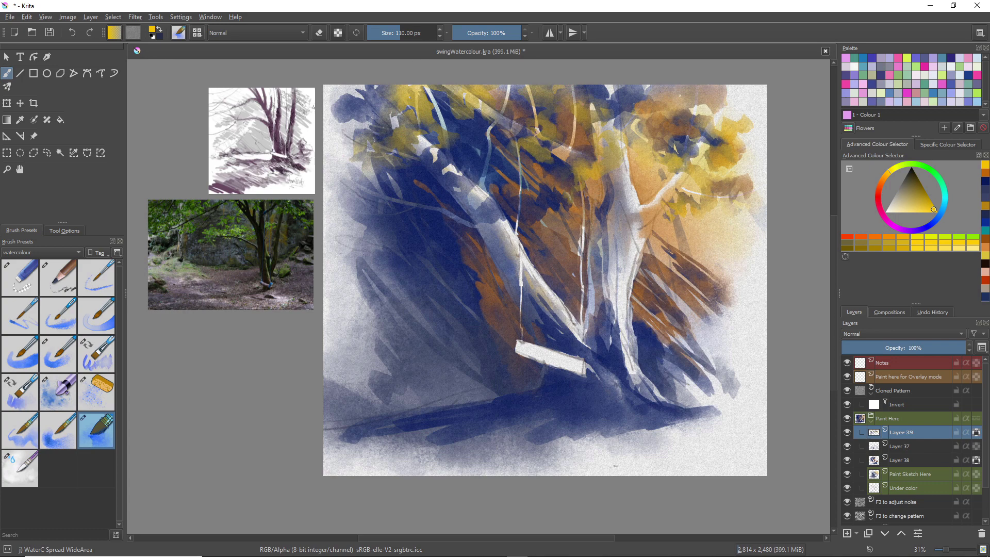
{"action": "mouse_move", "coordinate": [451, 107]}
{"action": "left_mouse_down"}
{"action": "mouse_move", "coordinate": [463, 130]}
{"action": "mouse_move", "coordinate": [450, 144]}
{"action": "mouse_move", "coordinate": [462, 164]}
{"action": "mouse_move", "coordinate": [450, 144]}
{"action": "mouse_move", "coordinate": [459, 130]}
{"action": "mouse_move", "coordinate": [480, 165]}
{"action": "mouse_move", "coordinate": [483, 140]}
{"action": "mouse_move", "coordinate": [486, 167]}
{"action": "mouse_move", "coordinate": [502, 163]}
{"action": "mouse_move", "coordinate": [484, 178]}
{"action": "mouse_move", "coordinate": [500, 192]}
{"action": "mouse_move", "coordinate": [481, 218]}
{"action": "mouse_move", "coordinate": [504, 194]}
{"action": "mouse_move", "coordinate": [545, 196]}
{"action": "mouse_move", "coordinate": [490, 193]}
{"action": "mouse_move", "coordinate": [407, 150]}
{"action": "mouse_move", "coordinate": [421, 161]}
{"action": "mouse_move", "coordinate": [414, 154]}
{"action": "mouse_move", "coordinate": [409, 193]}
{"action": "left_mouse_up"}
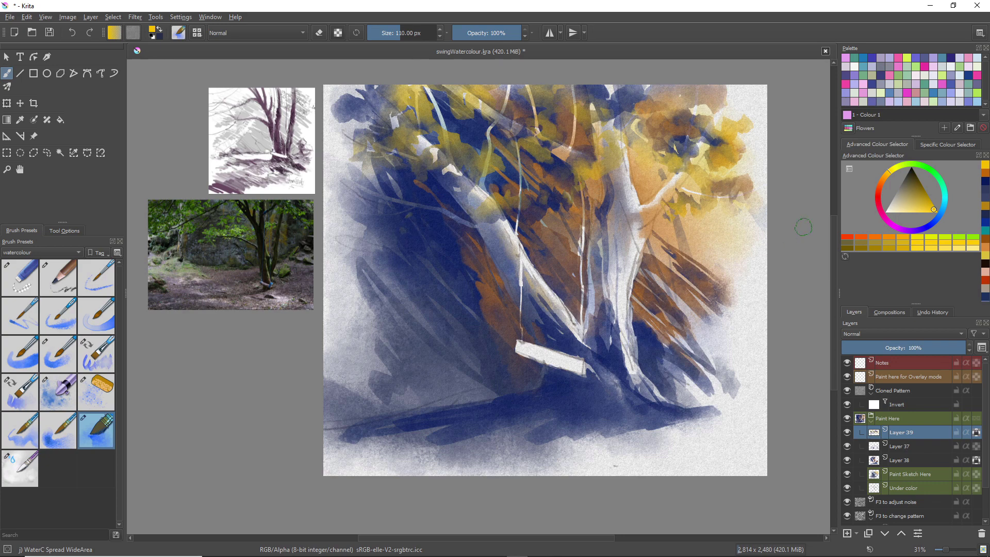
Choose a dark green and glaze it over the leaning trunk's foliage on Layer 39 and the background around both trees on Layer 38.
{"action": "left_click", "coordinate": [929, 173]}
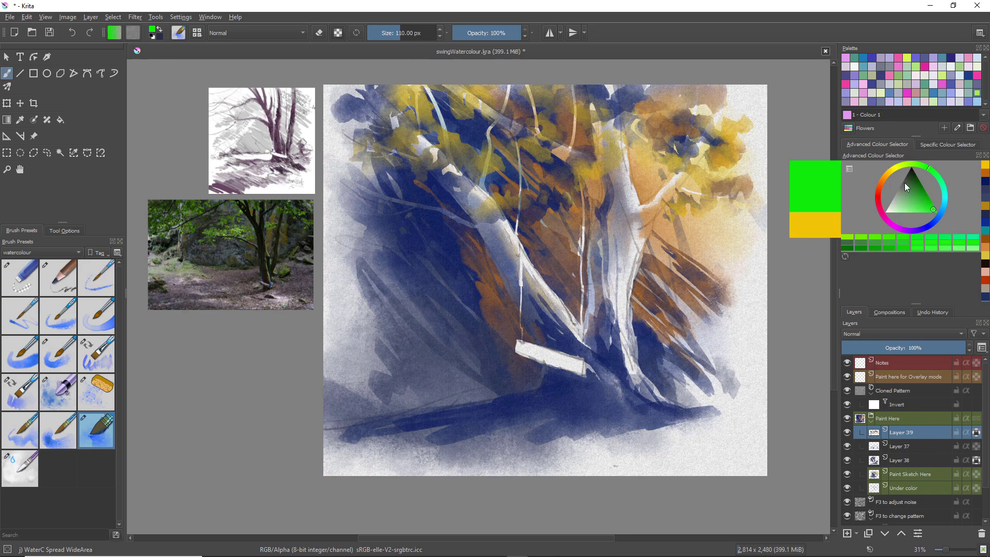
{"action": "left_click", "coordinate": [908, 185]}
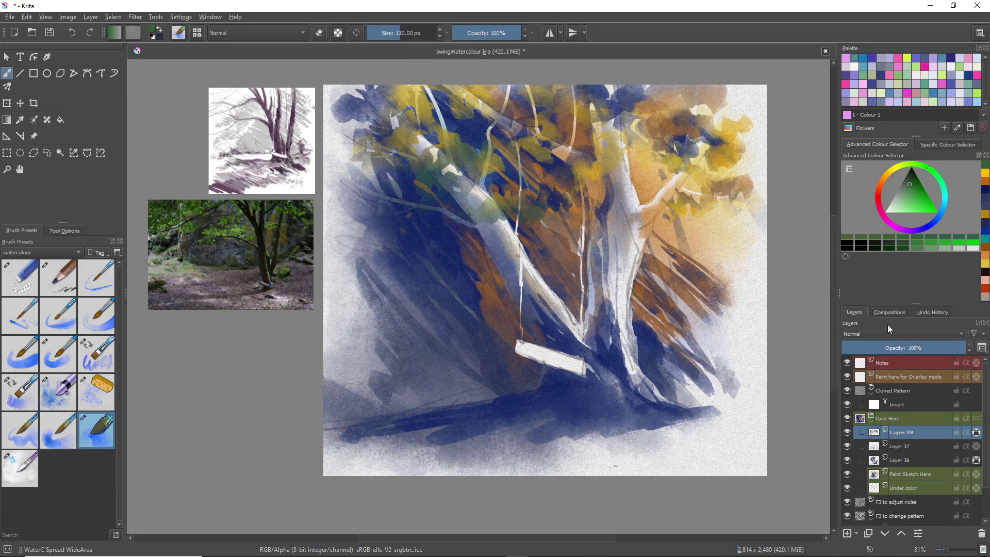
{"action": "left_click", "coordinate": [906, 460]}
{"action": "mouse_move", "coordinate": [442, 243]}
{"action": "left_mouse_down"}
{"action": "mouse_move", "coordinate": [471, 277]}
{"action": "mouse_move", "coordinate": [453, 251]}
{"action": "left_mouse_up"}
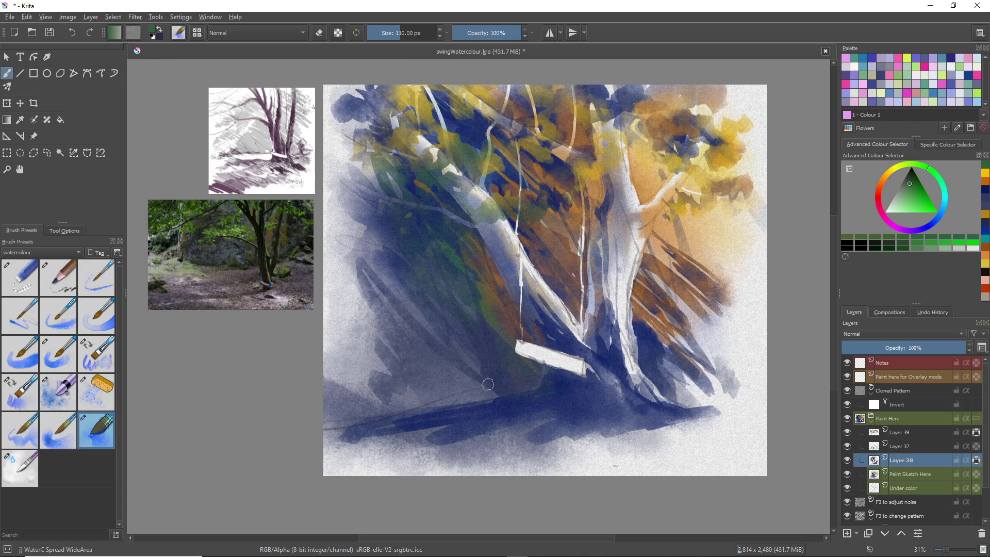
{"action": "left_click", "coordinate": [639, 324]}
{"action": "left_click_drag", "start_coordinate": [640, 324], "coordinate": [648, 355]}
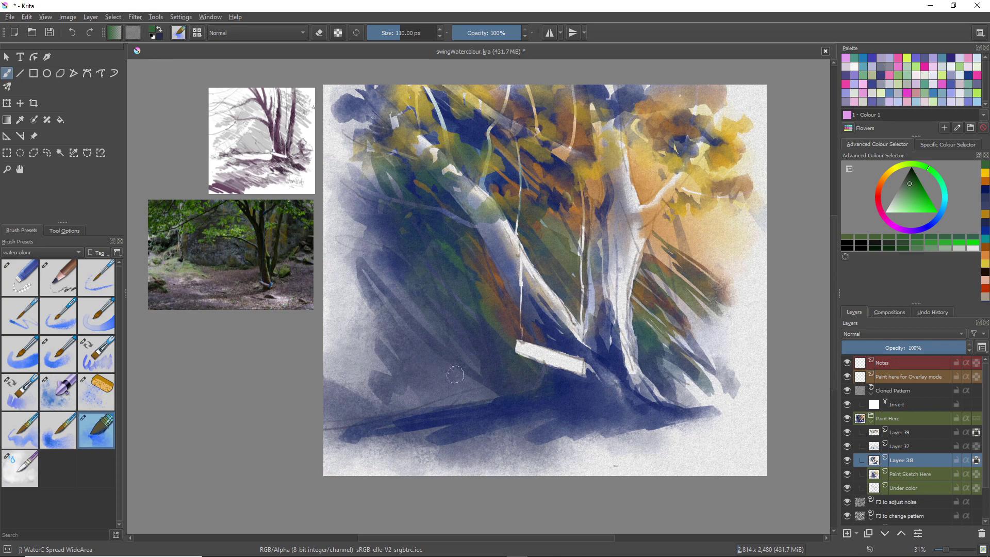
Paint dark green over the ground beneath the swing and around the bases of the trunks on Layer 38.
{"action": "left_click_drag", "start_coordinate": [536, 395], "coordinate": [556, 383]}
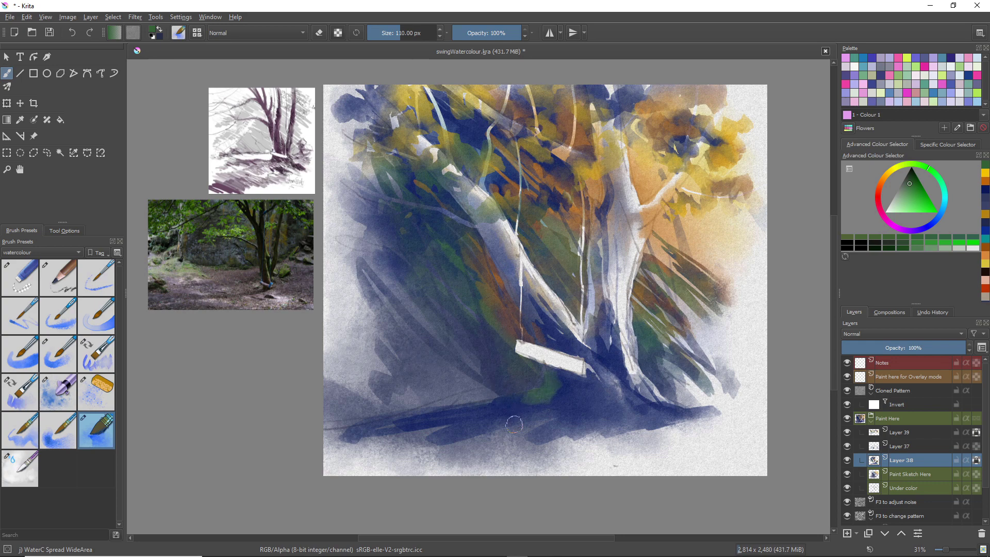
{"action": "left_click_drag", "start_coordinate": [608, 340], "coordinate": [615, 362]}
{"action": "mouse_move", "coordinate": [623, 367]}
{"action": "left_mouse_down"}
{"action": "mouse_move", "coordinate": [596, 339]}
{"action": "mouse_move", "coordinate": [619, 365]}
{"action": "left_mouse_up"}
{"action": "left_click_drag", "start_coordinate": [601, 330], "coordinate": [628, 387]}
{"action": "mouse_move", "coordinate": [588, 353]}
{"action": "left_mouse_down"}
{"action": "mouse_move", "coordinate": [587, 379]}
{"action": "mouse_move", "coordinate": [559, 387]}
{"action": "mouse_move", "coordinate": [559, 373]}
{"action": "mouse_move", "coordinate": [578, 397]}
{"action": "mouse_move", "coordinate": [609, 400]}
{"action": "left_mouse_up"}
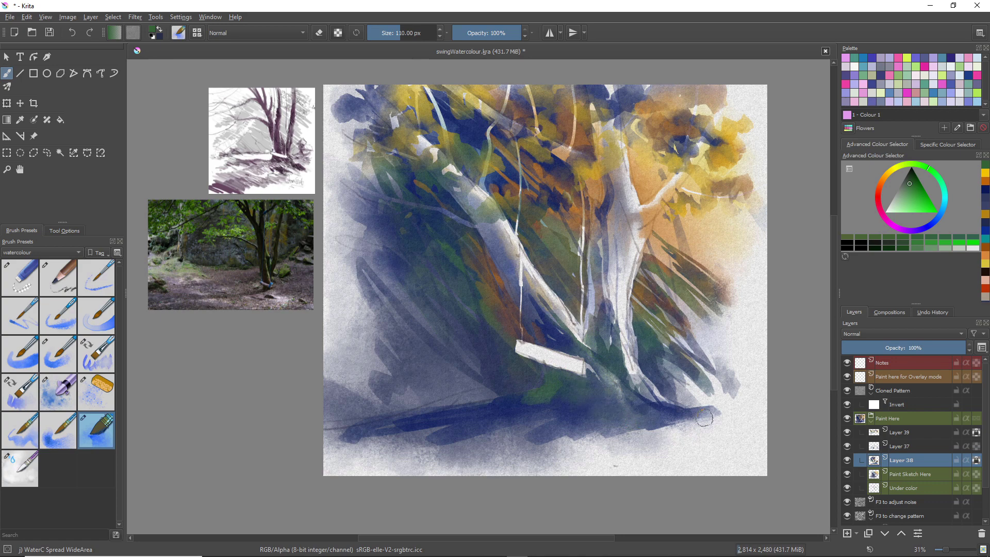
Choose a dark red and glaze it along the ground shadow and around the swing seat on Layer 38.
{"action": "left_click", "coordinate": [877, 197]}
{"action": "left_click_drag", "start_coordinate": [915, 200], "coordinate": [918, 197]}
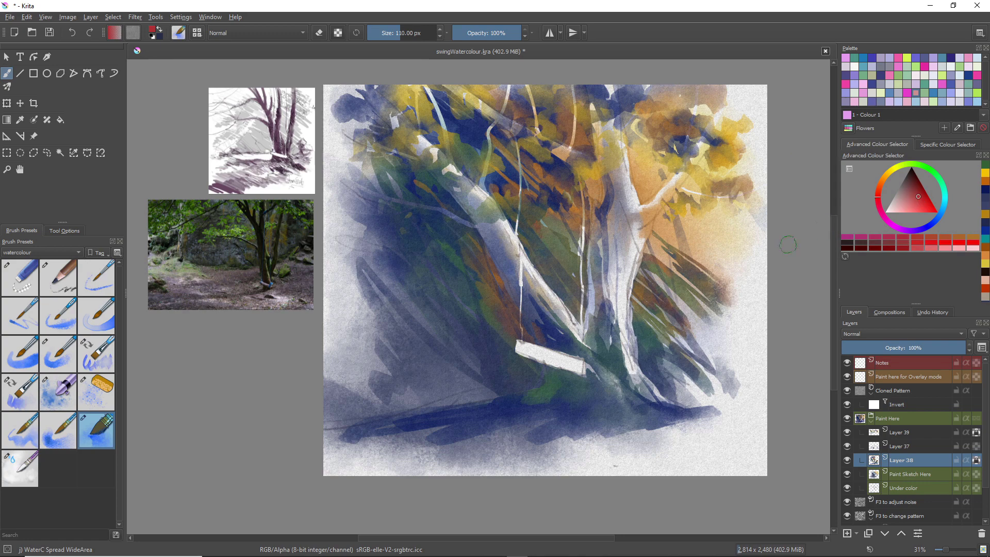
{"action": "mouse_move", "coordinate": [578, 402]}
{"action": "left_mouse_down"}
{"action": "mouse_move", "coordinate": [546, 408]}
{"action": "mouse_move", "coordinate": [557, 358]}
{"action": "mouse_move", "coordinate": [576, 382]}
{"action": "mouse_move", "coordinate": [548, 327]}
{"action": "mouse_move", "coordinate": [598, 401]}
{"action": "mouse_move", "coordinate": [631, 395]}
{"action": "mouse_move", "coordinate": [687, 406]}
{"action": "mouse_move", "coordinate": [471, 408]}
{"action": "mouse_move", "coordinate": [530, 388]}
{"action": "mouse_move", "coordinate": [436, 413]}
{"action": "mouse_move", "coordinate": [509, 401]}
{"action": "mouse_move", "coordinate": [368, 419]}
{"action": "mouse_move", "coordinate": [364, 428]}
{"action": "mouse_move", "coordinate": [498, 429]}
{"action": "mouse_move", "coordinate": [423, 452]}
{"action": "mouse_move", "coordinate": [464, 435]}
{"action": "mouse_move", "coordinate": [575, 437]}
{"action": "mouse_move", "coordinate": [573, 428]}
{"action": "mouse_move", "coordinate": [348, 462]}
{"action": "left_mouse_up"}
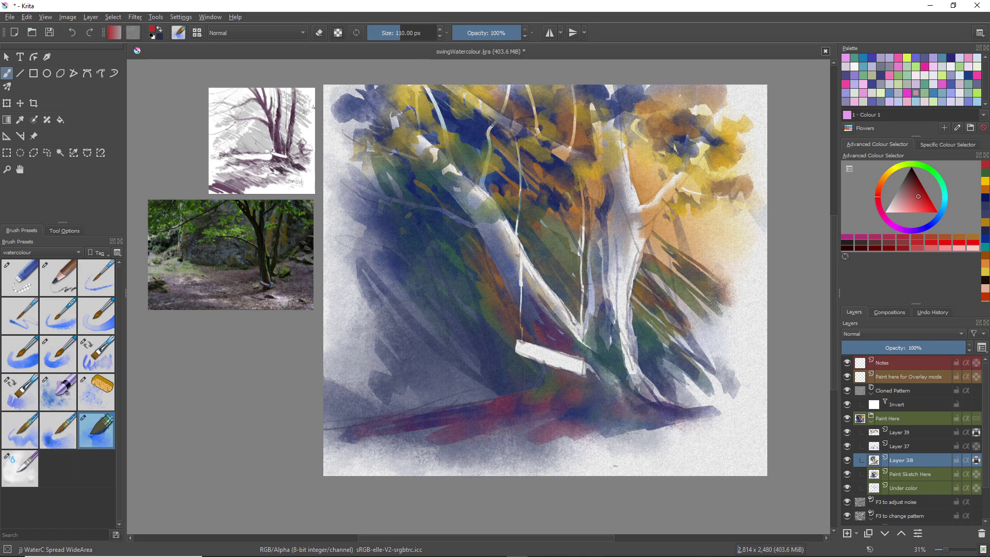
{"action": "mouse_move", "coordinate": [554, 365]}
{"action": "left_mouse_down"}
{"action": "mouse_move", "coordinate": [541, 381]}
{"action": "mouse_move", "coordinate": [541, 351]}
{"action": "mouse_move", "coordinate": [615, 380]}
{"action": "left_mouse_up"}
Add a paint layer above Layer 39 and tint the swing seat pale golden orange with the 154 px WaterC Flat Decay Tilt brush.
{"action": "left_click", "coordinate": [901, 432]}
{"action": "left_click", "coordinate": [847, 533]}
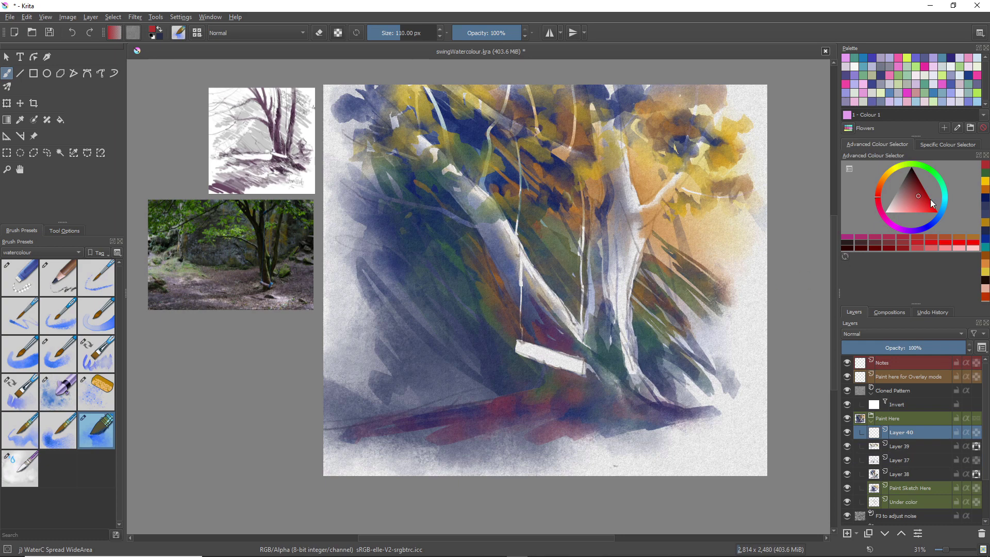
{"action": "left_click", "coordinate": [887, 177]}
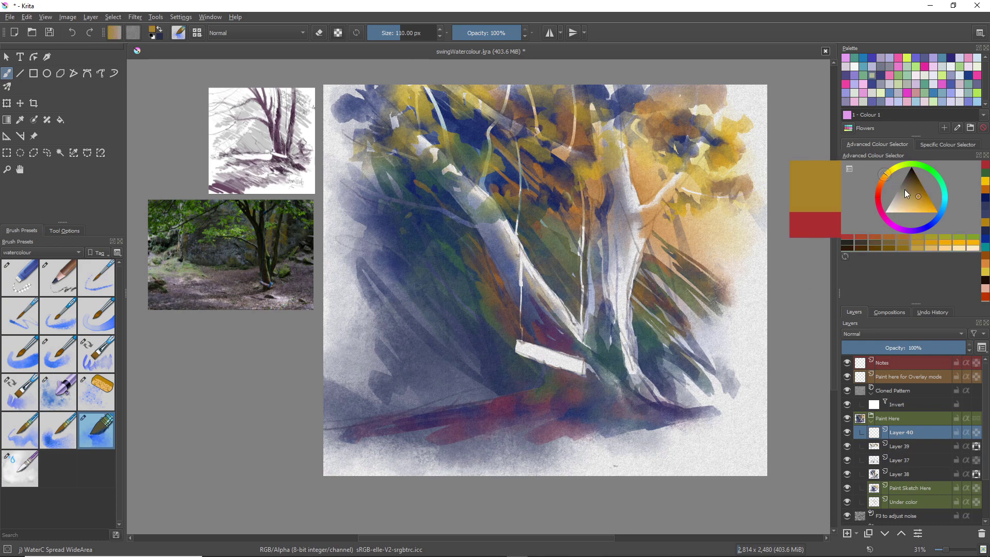
{"action": "left_click", "coordinate": [923, 209]}
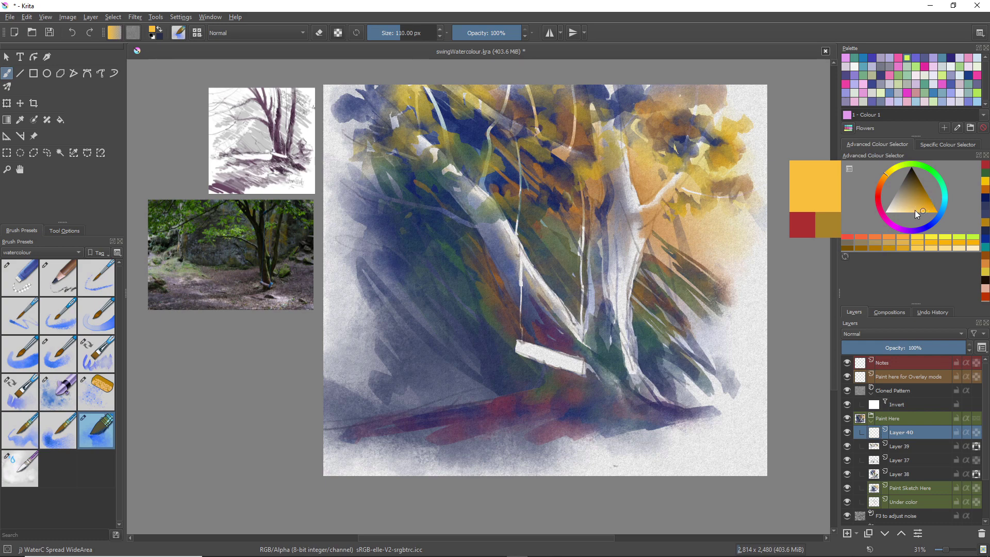
{"action": "left_click", "coordinate": [913, 210]}
{"action": "left_click", "coordinate": [14, 401]}
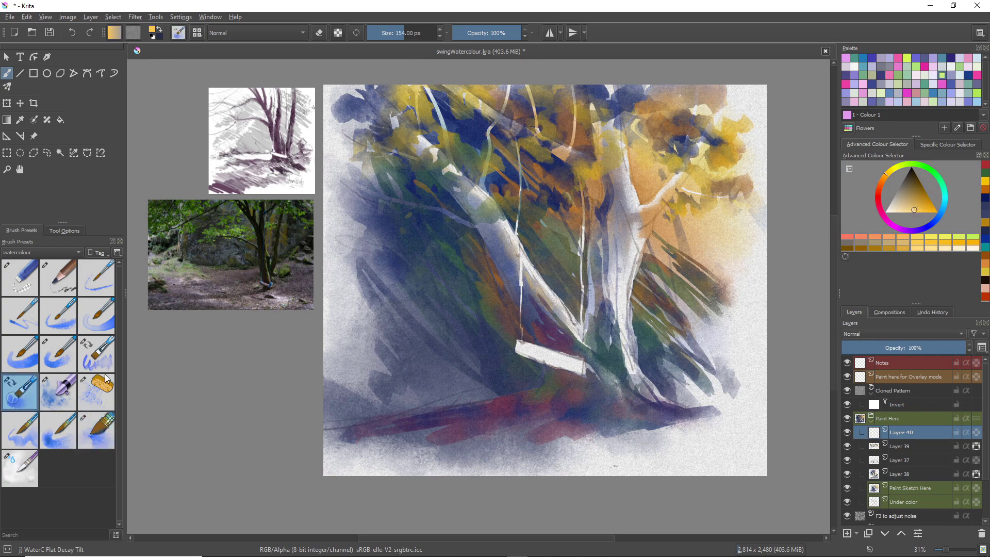
{"action": "mouse_move", "coordinate": [518, 349]}
{"action": "left_mouse_down"}
{"action": "mouse_move", "coordinate": [593, 366]}
{"action": "mouse_move", "coordinate": [526, 354]}
{"action": "left_mouse_up"}
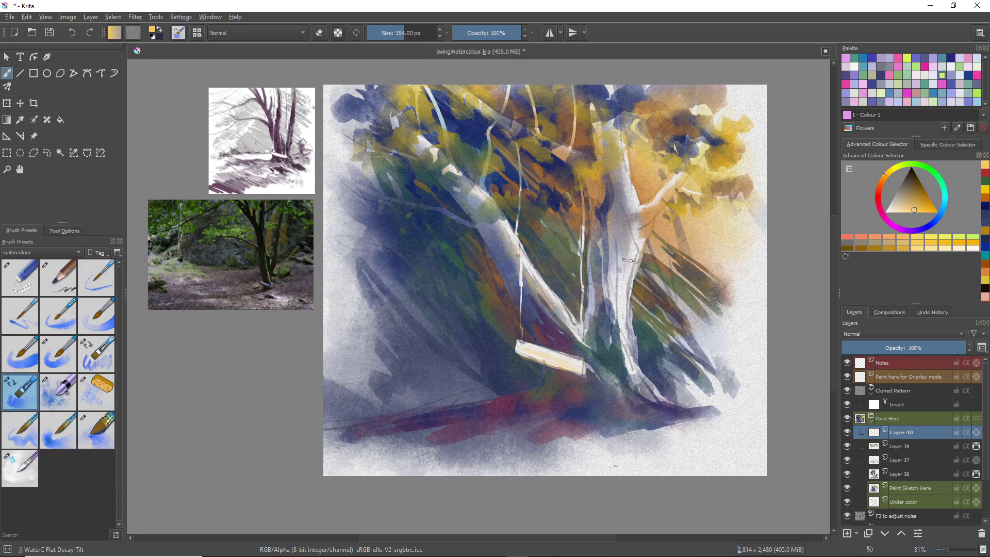
Tint the sunlit sides of the upright and leaning trunks pale golden orange on Layer 40.
{"action": "left_click_drag", "start_coordinate": [627, 267], "coordinate": [632, 341]}
{"action": "left_click_drag", "start_coordinate": [618, 273], "coordinate": [639, 391]}
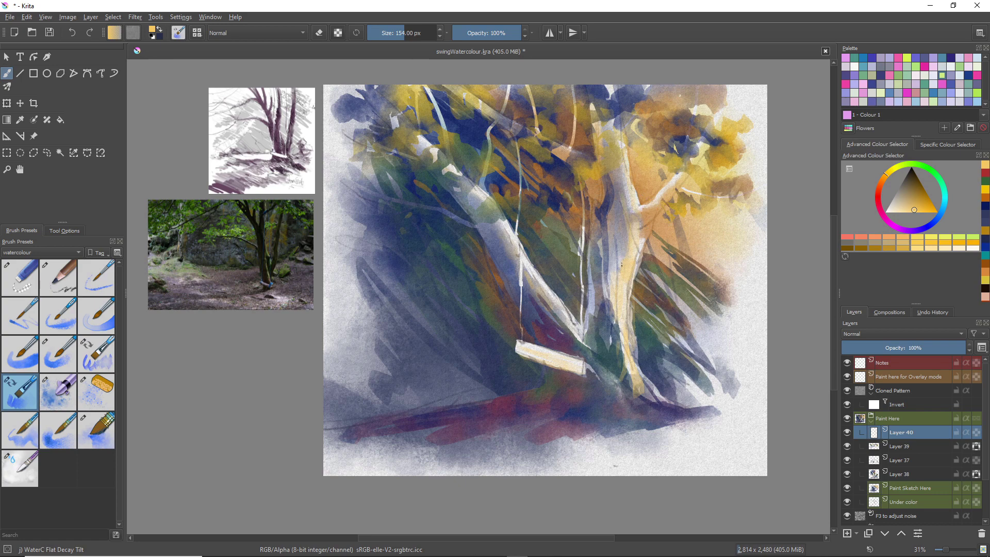
{"action": "left_click_drag", "start_coordinate": [571, 318], "coordinate": [578, 320]}
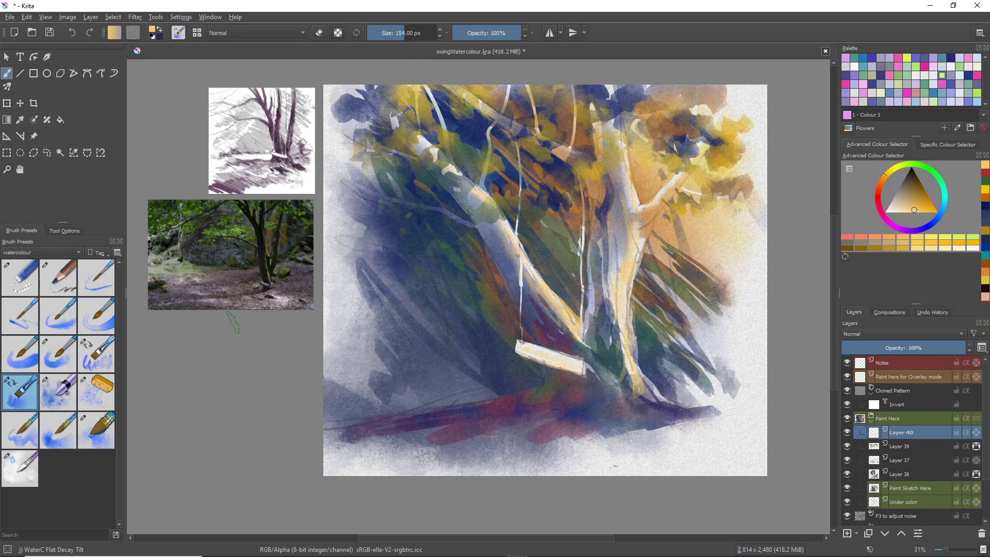
Try edging the underside of the swing seat in dark blue with the 35 px WaterC Basic Round-Grunge brush.
{"action": "key", "text": "bracketleft"}
{"action": "key", "text": "bracketleft"}
{"action": "key", "text": "bracketleft"}
{"action": "key", "text": "bracketleft"}
{"action": "key", "text": "bracketleft"}
{"action": "key", "text": "bracketleft"}
{"action": "key", "text": "bracketleft"}
{"action": "left_click", "coordinate": [65, 349]}
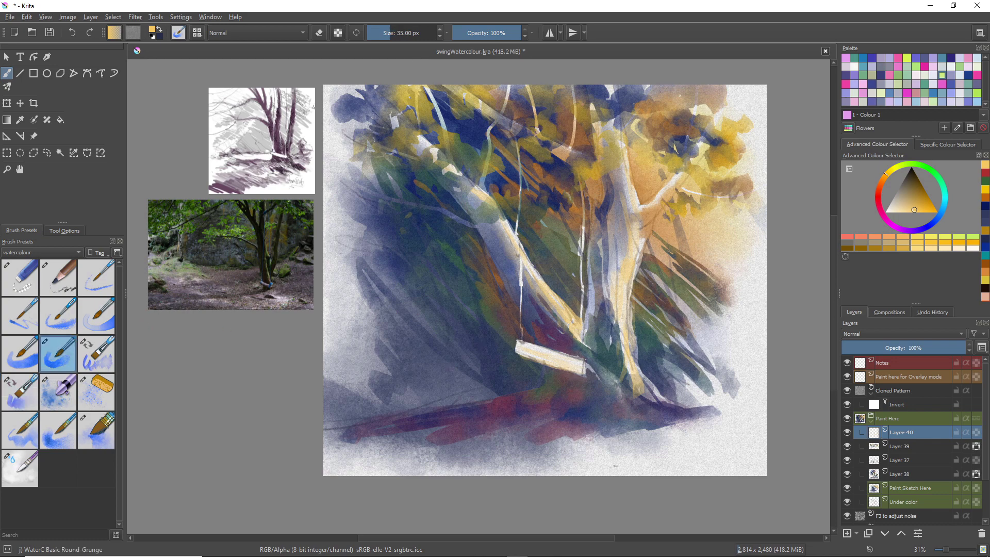
{"action": "left_click_drag", "start_coordinate": [586, 359], "coordinate": [582, 378]}
{"action": "key", "text": "ctrl+z"}
{"action": "left_click", "coordinate": [930, 229]}
{"action": "left_click", "coordinate": [917, 185]}
{"action": "left_click_drag", "start_coordinate": [917, 186], "coordinate": [920, 192]}
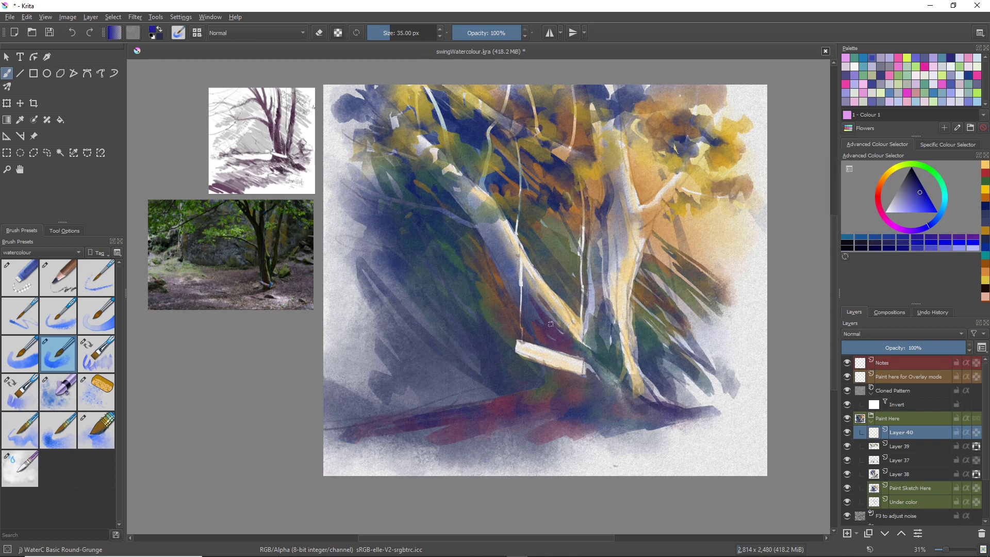
{"action": "left_click_drag", "start_coordinate": [582, 375], "coordinate": [538, 360]}
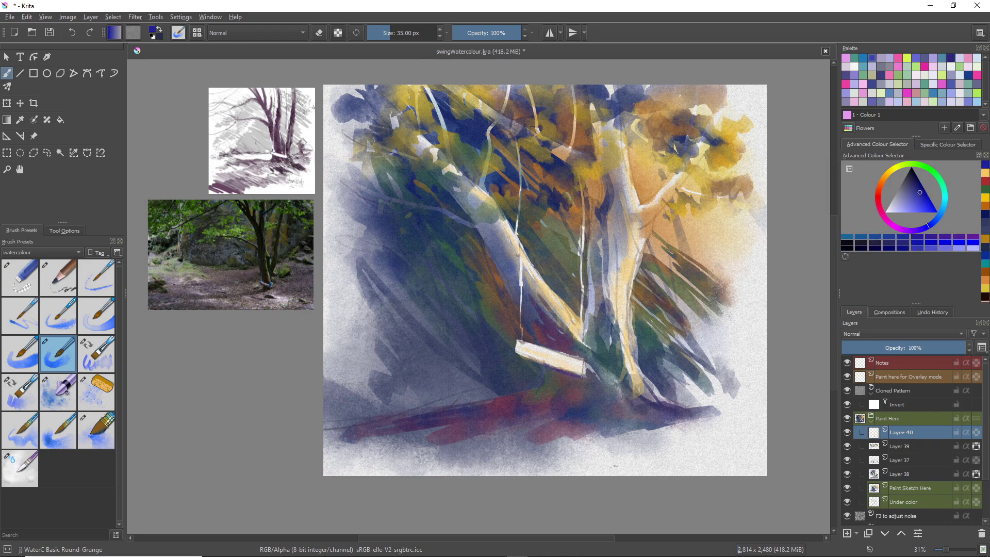
{"action": "left_click", "coordinate": [908, 179]}
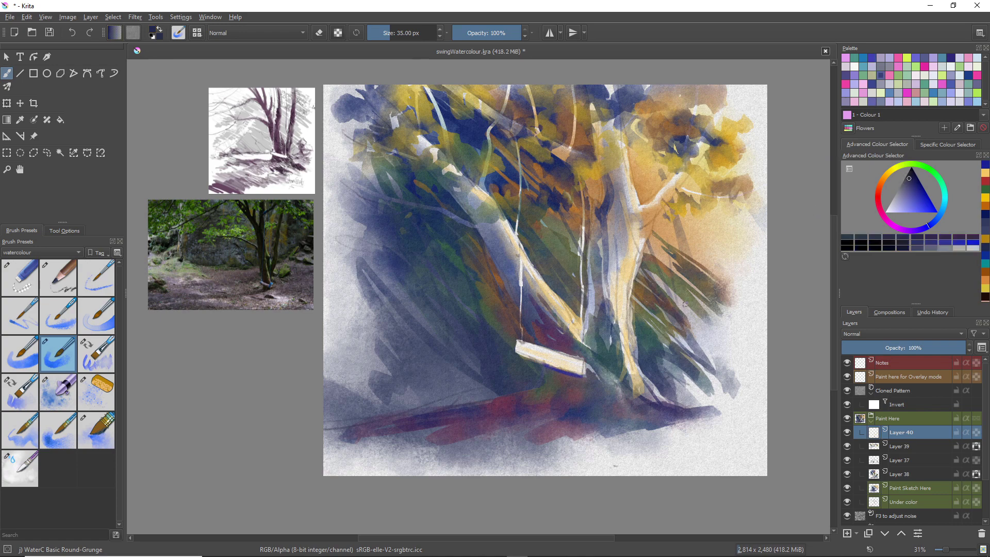
{"action": "left_click_drag", "start_coordinate": [549, 368], "coordinate": [557, 370]}
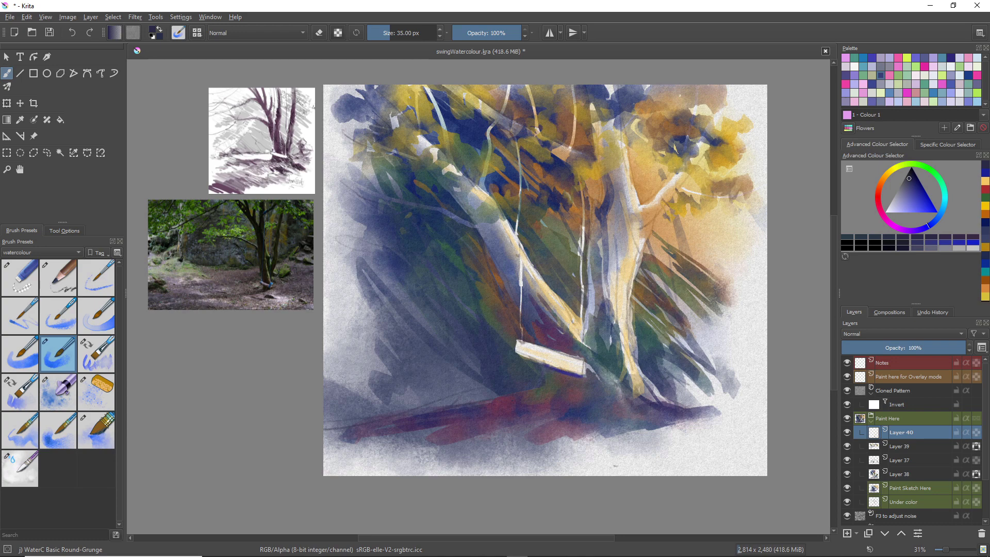
Try painting a deep blue shadow beneath the swing seat with the WaterC Flat Decay Tilt brush, reducing it to 32 px.
{"action": "left_click", "coordinate": [921, 185]}
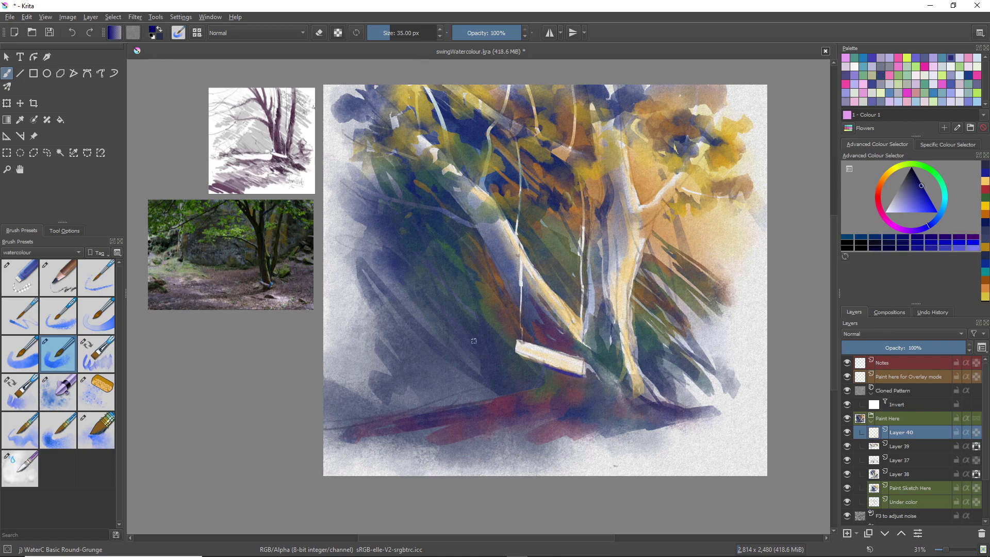
{"action": "left_click_drag", "start_coordinate": [545, 366], "coordinate": [547, 394]}
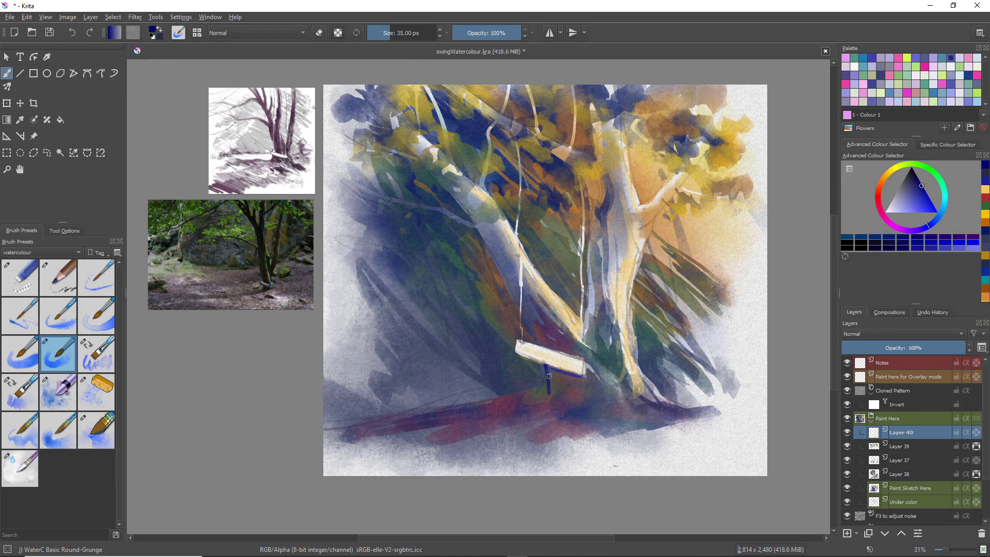
{"action": "key", "text": "ctrl+z"}
{"action": "left_click", "coordinate": [20, 399]}
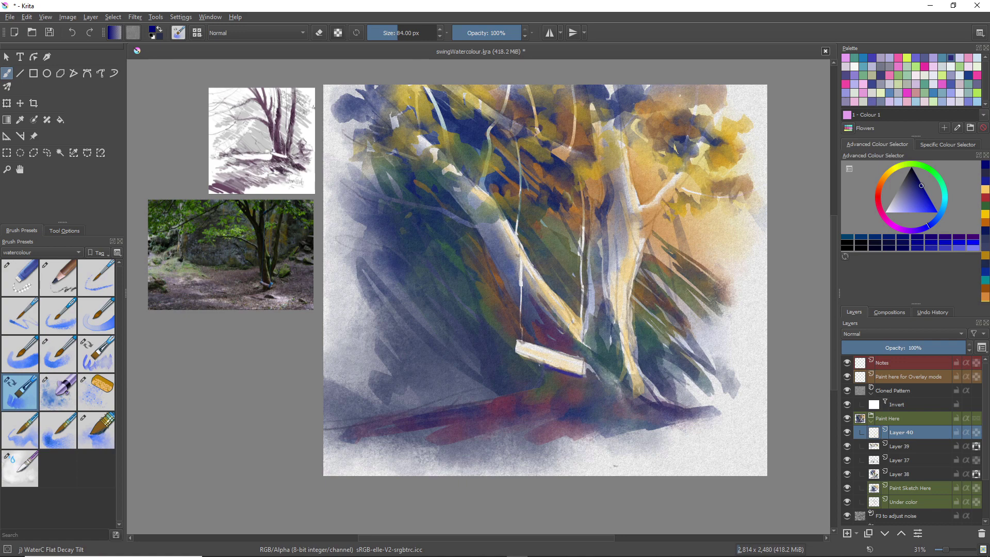
{"action": "mouse_move", "coordinate": [546, 393]}
{"action": "left_mouse_down"}
{"action": "mouse_move", "coordinate": [544, 379]}
{"action": "mouse_move", "coordinate": [431, 411]}
{"action": "left_mouse_up"}
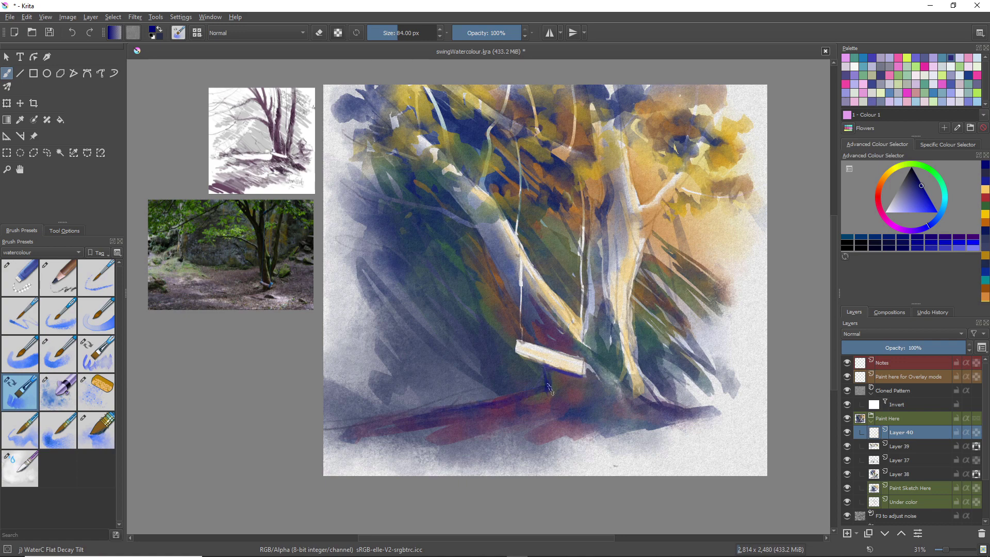
{"action": "mouse_move", "coordinate": [549, 388]}
{"action": "left_mouse_down"}
{"action": "mouse_move", "coordinate": [547, 373]}
{"action": "mouse_move", "coordinate": [566, 373]}
{"action": "mouse_move", "coordinate": [550, 382]}
{"action": "mouse_move", "coordinate": [568, 385]}
{"action": "mouse_move", "coordinate": [550, 392]}
{"action": "left_mouse_up"}
{"action": "key", "text": "bracketleft"}
{"action": "key", "text": "bracketleft"}
{"action": "key", "text": "bracketleft"}
{"action": "key", "text": "bracketleft"}
{"action": "key", "text": "bracketleft"}
{"action": "key", "text": "bracketleft"}
{"action": "key", "text": "bracketleft"}
{"action": "key", "text": "bracketleft"}
{"action": "key", "text": "bracketleft"}
{"action": "key", "text": "bracketleft"}
{"action": "key", "text": "bracketleft"}
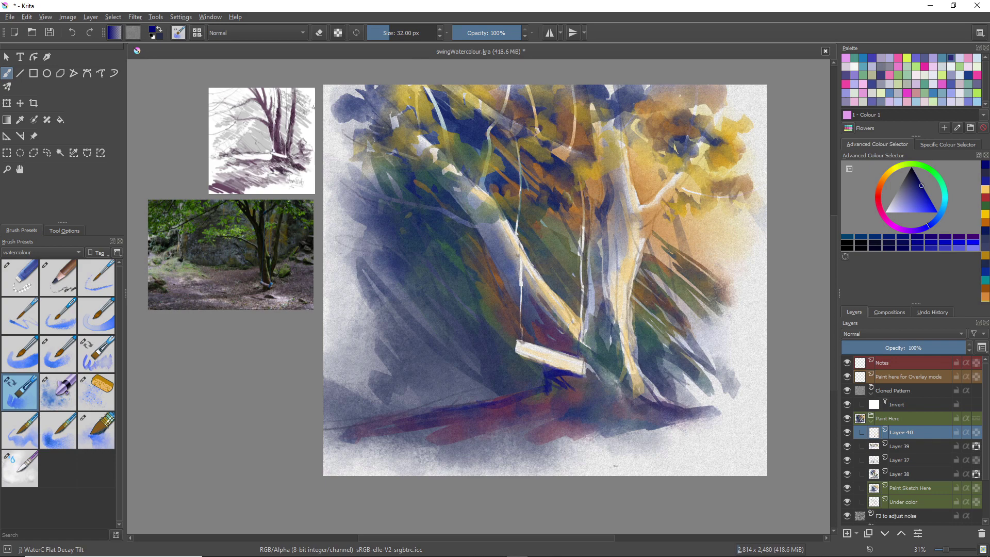
Erase the blue strokes beneath the swing seat with the 50 px Eraser Circle, and return to the WaterC Flat Decay Tilt brush.
{"action": "key", "text": "e"}
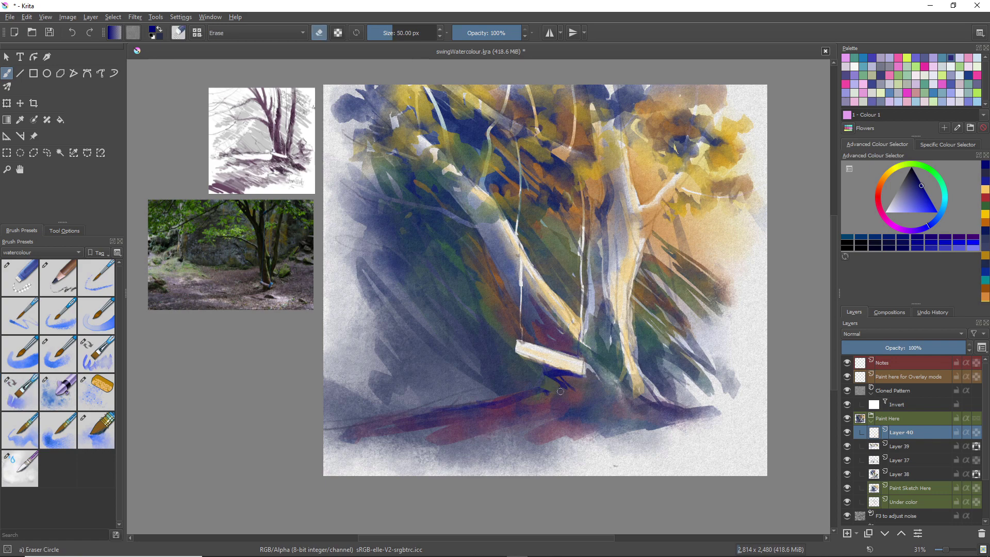
{"action": "left_click_drag", "start_coordinate": [502, 389], "coordinate": [492, 400]}
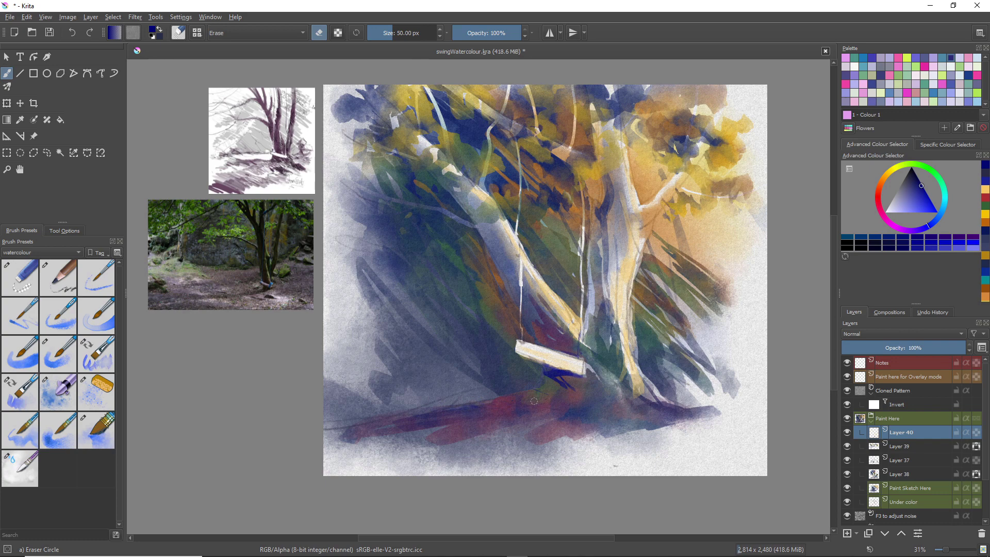
{"action": "mouse_move", "coordinate": [560, 398]}
{"action": "left_mouse_down"}
{"action": "mouse_move", "coordinate": [533, 376]}
{"action": "mouse_move", "coordinate": [584, 384]}
{"action": "mouse_move", "coordinate": [566, 370]}
{"action": "left_mouse_up"}
{"action": "key", "text": "e"}
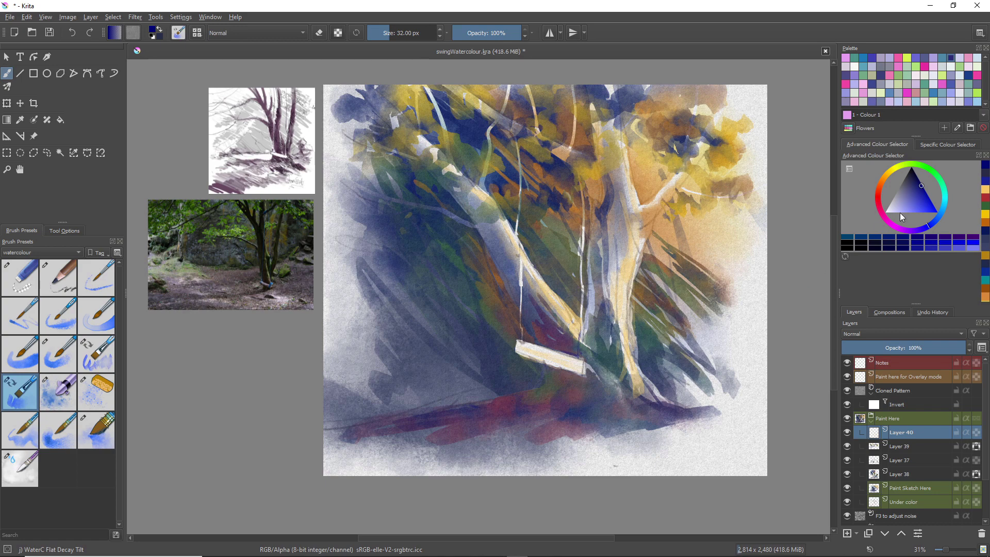
Choose a dark purple and paint a thin shadow along the underside of the swing seat at 32 px.
{"action": "left_click", "coordinate": [904, 231]}
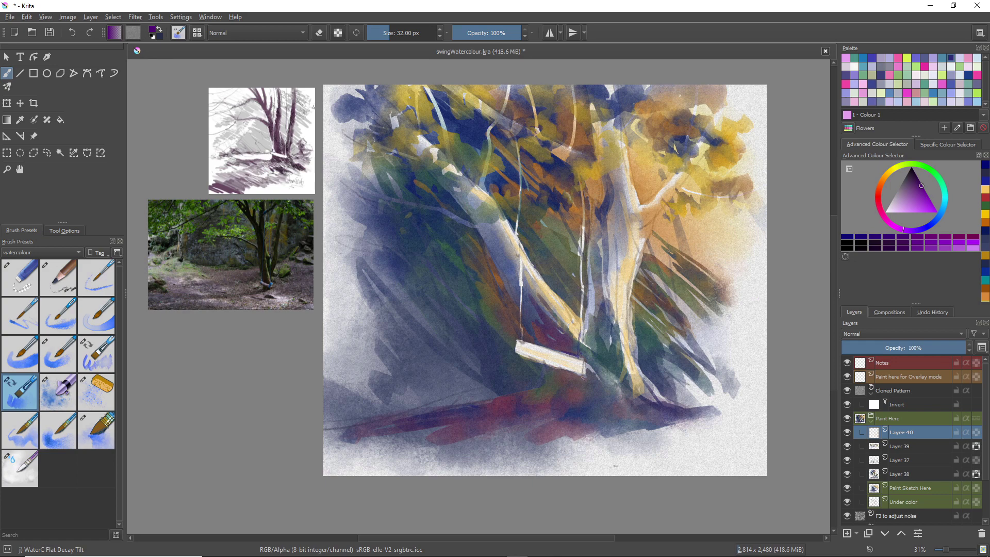
{"action": "left_click_drag", "start_coordinate": [544, 363], "coordinate": [547, 365]}
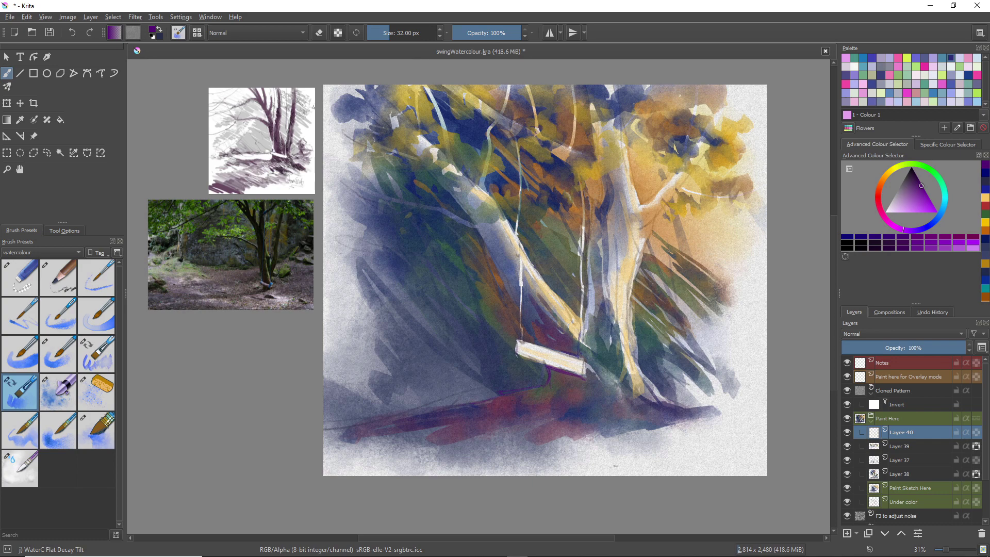
{"action": "left_click_drag", "start_coordinate": [516, 354], "coordinate": [545, 363]}
Glaze purple shadow bands across both trunks at 176 px and soften the purple strokes with the 188 px water brush.
{"action": "mouse_move", "coordinate": [414, 269]}
{"action": "left_mouse_down", "text": "shift"}
{"action": "mouse_move", "coordinate": [474, 237]}
{"action": "mouse_move", "coordinate": [508, 227]}
{"action": "mouse_move", "coordinate": [492, 254]}
{"action": "mouse_move", "coordinate": [520, 235]}
{"action": "left_mouse_up", "text": "shift"}
{"action": "key", "text": "ctrl+z"}
{"action": "left_click_drag", "start_coordinate": [515, 238], "coordinate": [494, 258]}
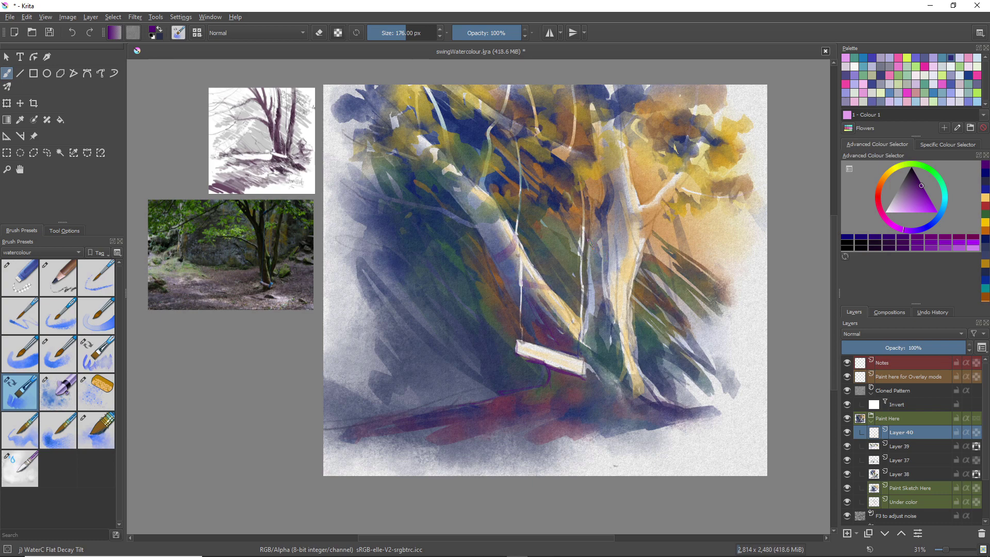
{"action": "left_click_drag", "start_coordinate": [589, 240], "coordinate": [635, 272]}
{"action": "left_click_drag", "start_coordinate": [586, 257], "coordinate": [625, 323]}
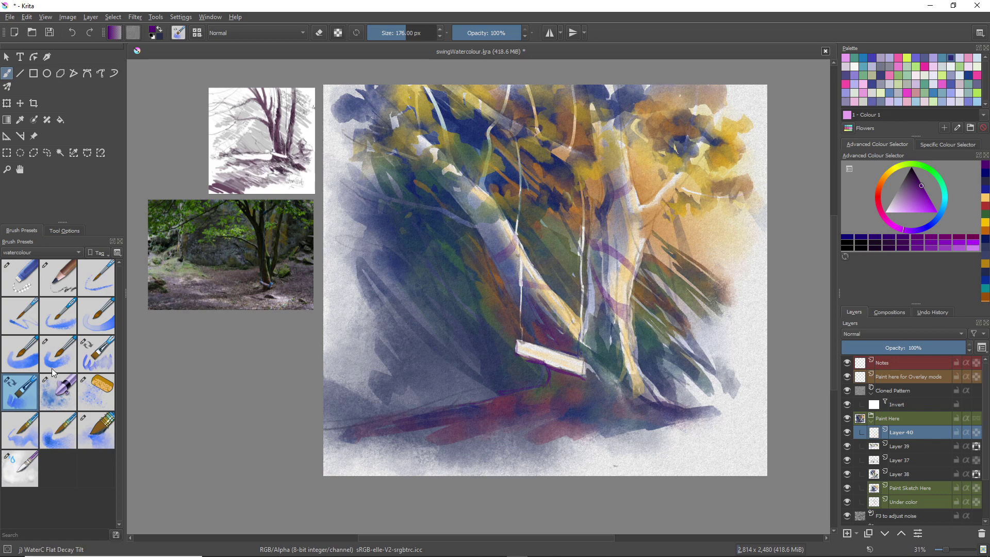
{"action": "left_click", "coordinate": [27, 456]}
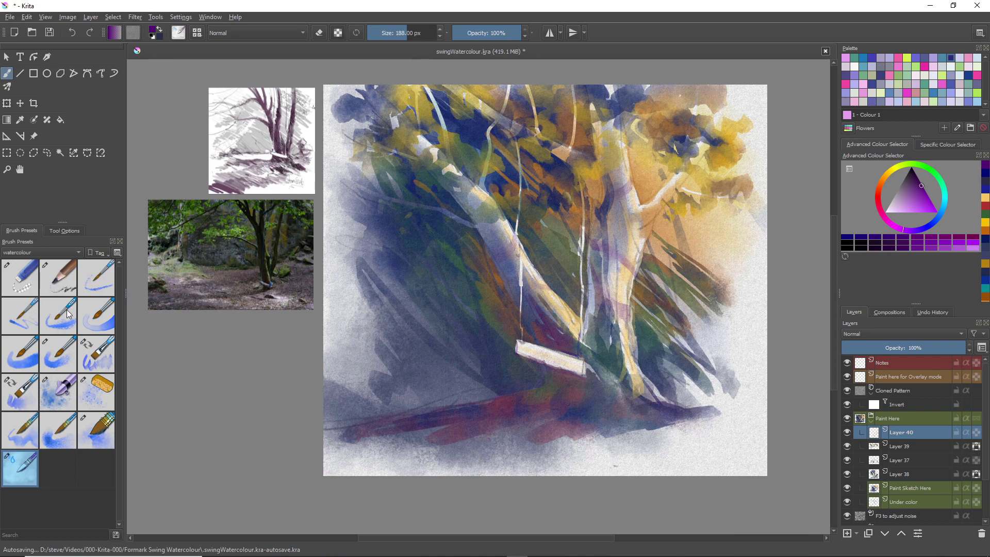
{"action": "left_click", "coordinate": [58, 355]}
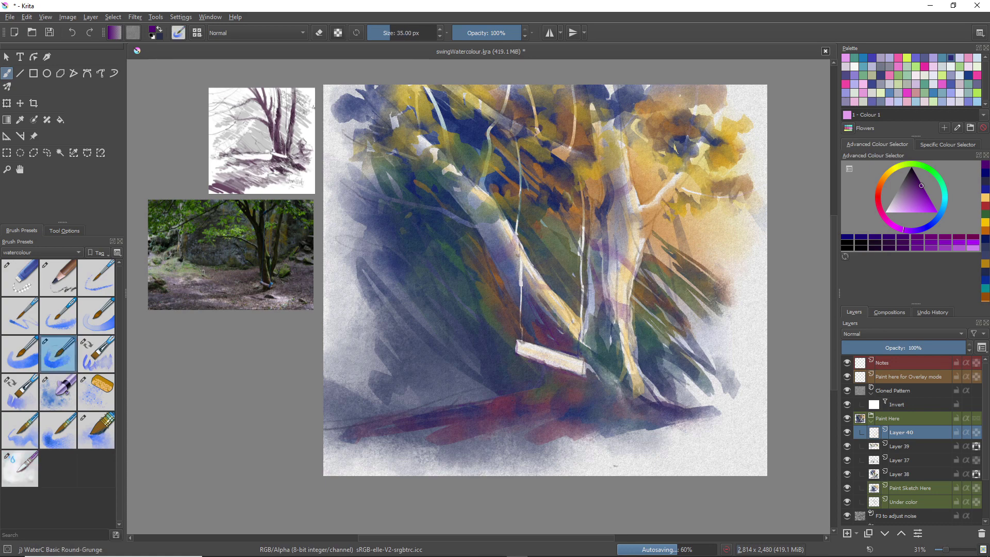
{"action": "mouse_move", "coordinate": [486, 247]}
{"action": "left_mouse_down"}
{"action": "mouse_move", "coordinate": [451, 265]}
{"action": "mouse_move", "coordinate": [400, 249]}
{"action": "left_mouse_up"}
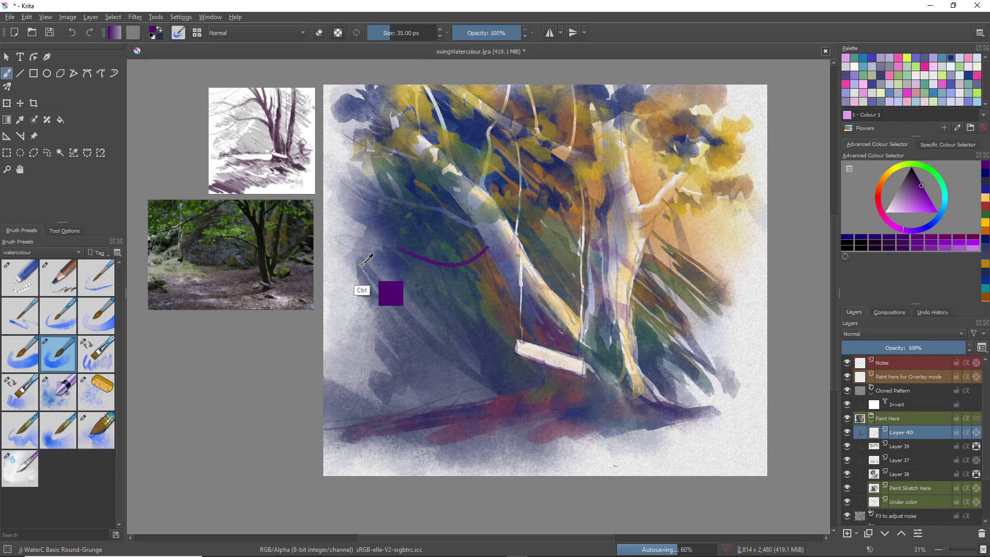
{"action": "key", "text": "ctrl+z"}
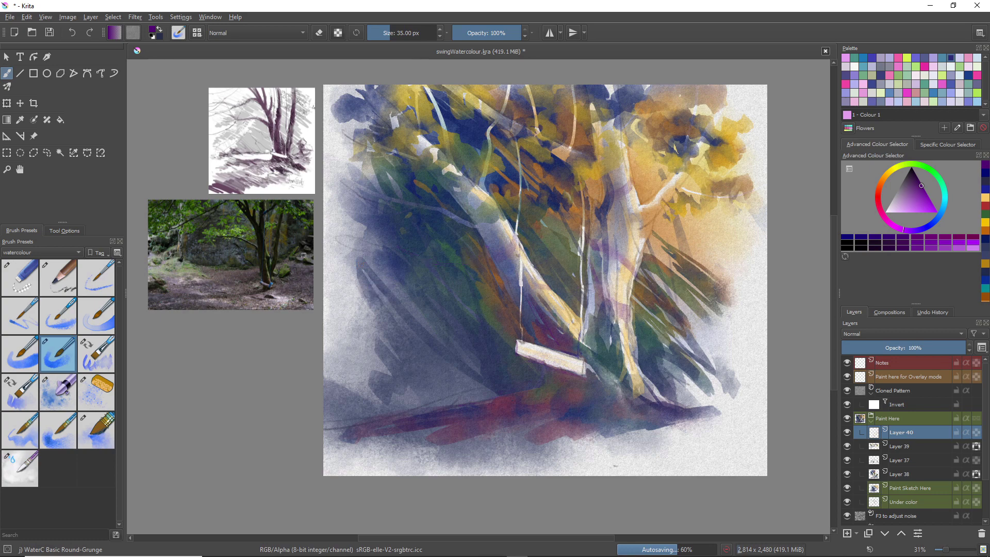
{"action": "left_click", "coordinate": [30, 362]}
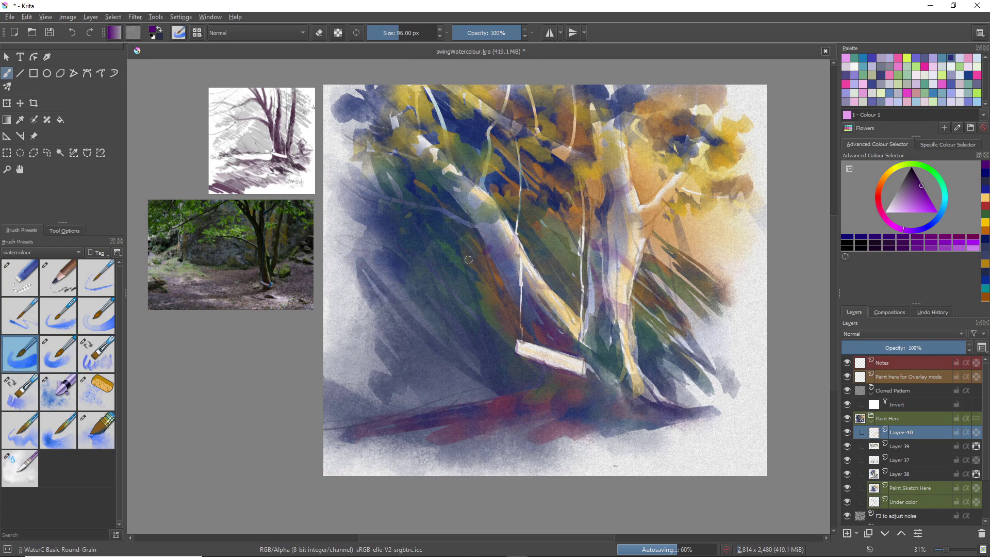
{"action": "left_click_drag", "start_coordinate": [472, 258], "coordinate": [376, 245]}
{"action": "key", "text": "ctrl"}
{"action": "left_click", "coordinate": [70, 318]}
{"action": "left_click_drag", "start_coordinate": [487, 251], "coordinate": [404, 249]}
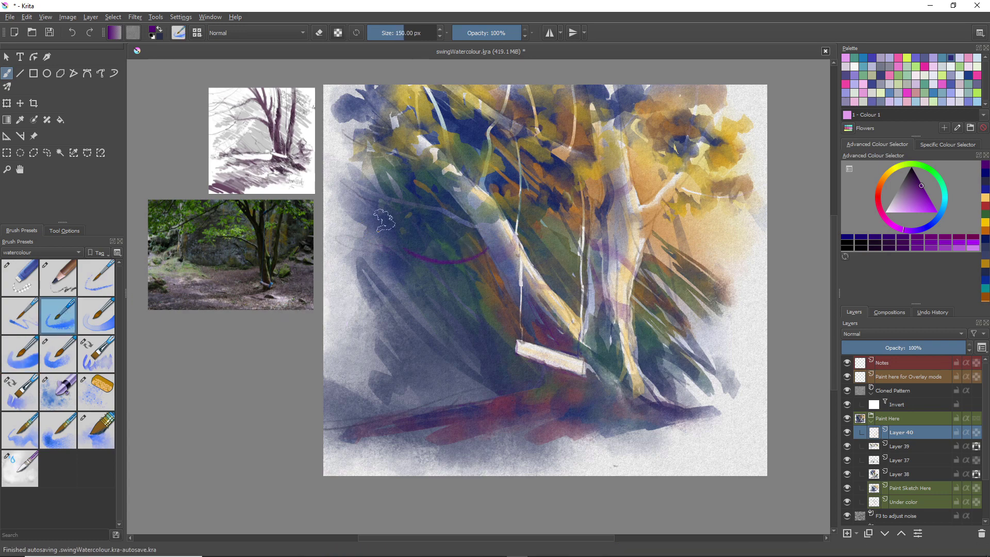
{"action": "key", "text": "ctrl"}
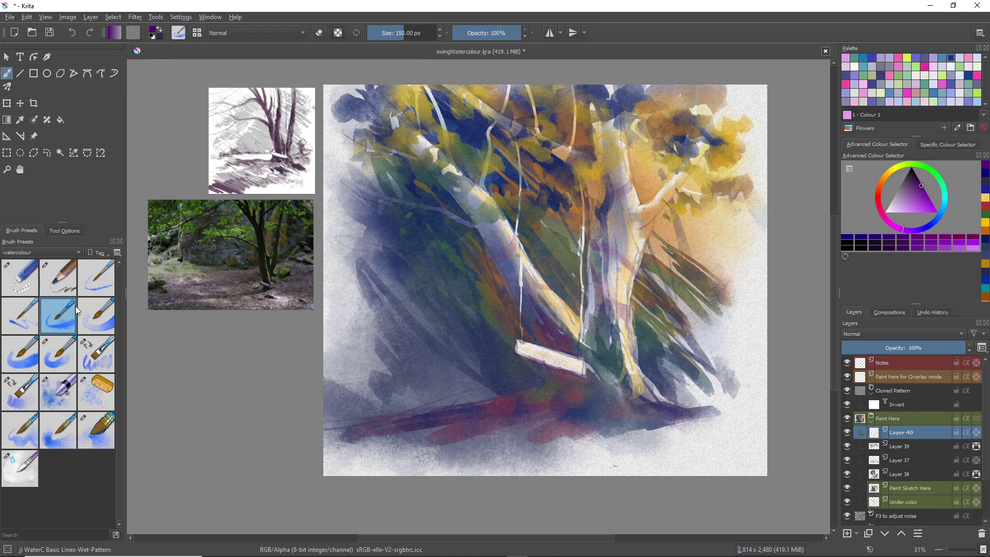
{"action": "left_click", "coordinate": [32, 324]}
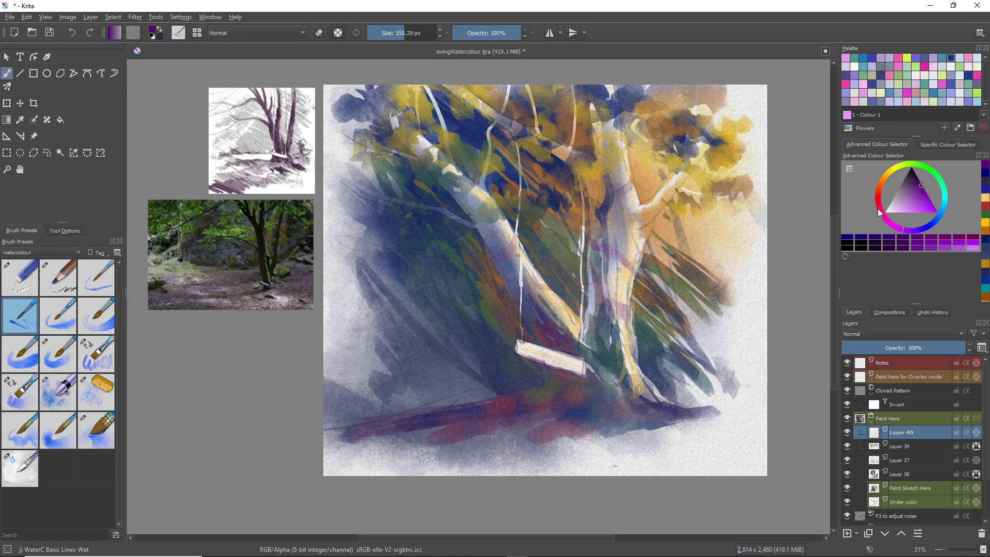
Choose a near-black blue as the painting colour.
{"action": "left_click_drag", "start_coordinate": [907, 179], "coordinate": [913, 171]}
{"action": "left_click", "coordinate": [913, 171]}
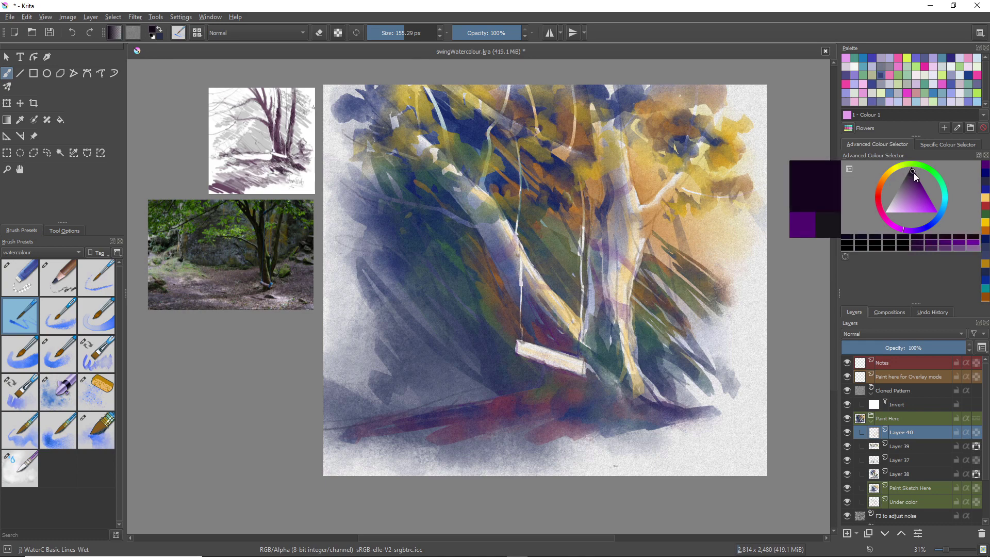
{"action": "left_click", "coordinate": [924, 225]}
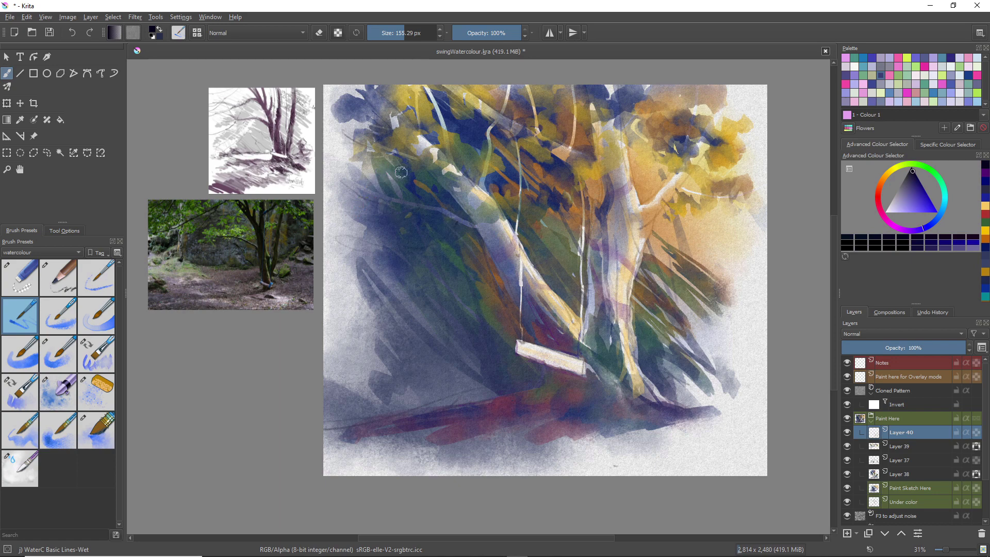
{"action": "left_click_drag", "start_coordinate": [401, 161], "coordinate": [427, 195]}
{"action": "left_click_drag", "start_coordinate": [416, 121], "coordinate": [434, 112]}
{"action": "key", "text": "ctrl+z"}
Draw thin, dark curving branches through the canopy and beside both trunks on Layer 40 with the 28 px Charcoal Pencil Medium.
{"action": "left_click", "coordinate": [67, 272]}
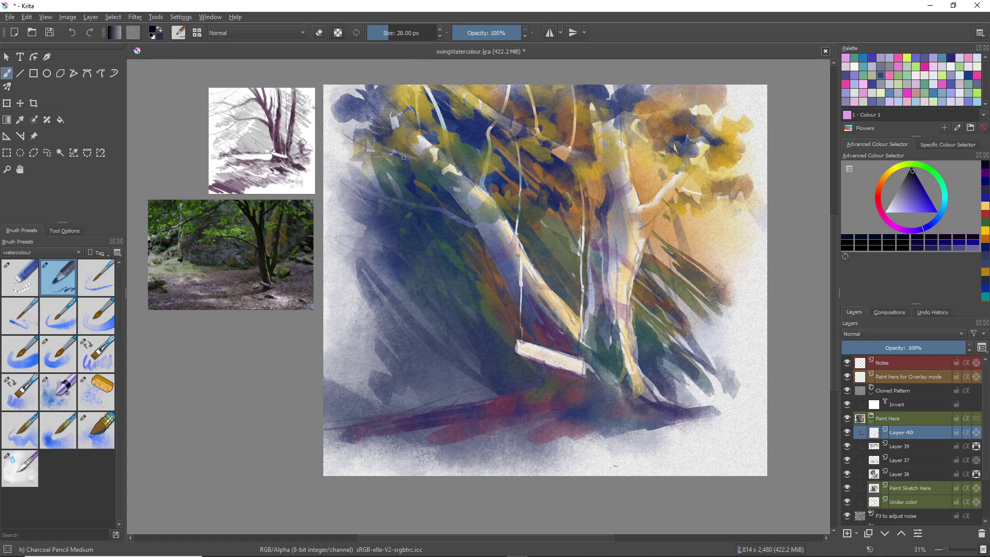
{"action": "left_click_drag", "start_coordinate": [402, 162], "coordinate": [367, 172]}
{"action": "left_click_drag", "start_coordinate": [510, 180], "coordinate": [496, 205]}
{"action": "mouse_move", "coordinate": [484, 253]}
{"action": "left_mouse_down"}
{"action": "mouse_move", "coordinate": [426, 236]}
{"action": "mouse_move", "coordinate": [386, 217]}
{"action": "left_mouse_up"}
{"action": "left_click_drag", "start_coordinate": [544, 114], "coordinate": [564, 67]}
{"action": "left_click_drag", "start_coordinate": [502, 104], "coordinate": [461, 66]}
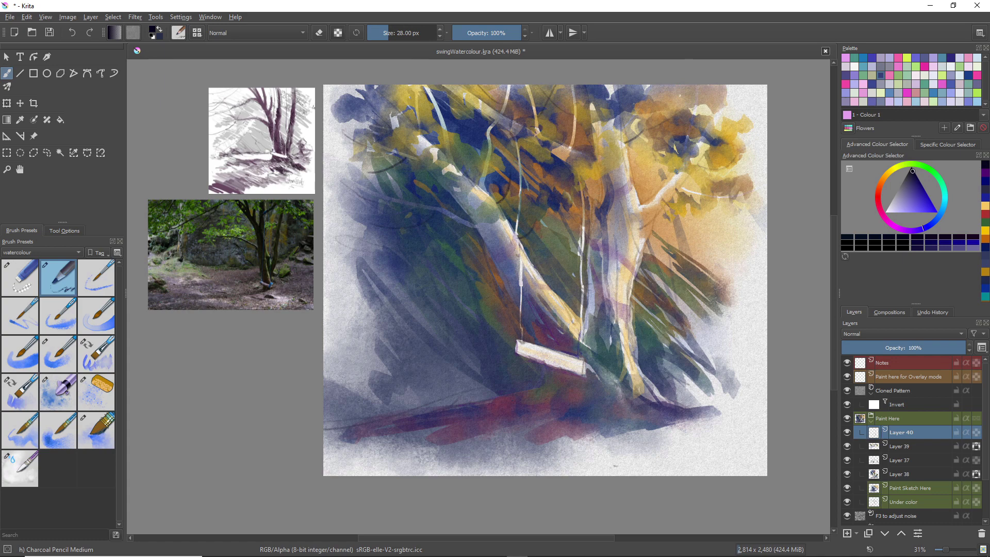
{"action": "left_click_drag", "start_coordinate": [659, 169], "coordinate": [634, 153]}
{"action": "left_click_drag", "start_coordinate": [413, 202], "coordinate": [349, 185]}
Erase the wash along the lower and left edges of the Paint Sketch Here layer into a ragged border with Eraser Small at 165 px.
{"action": "left_click", "coordinate": [913, 489]}
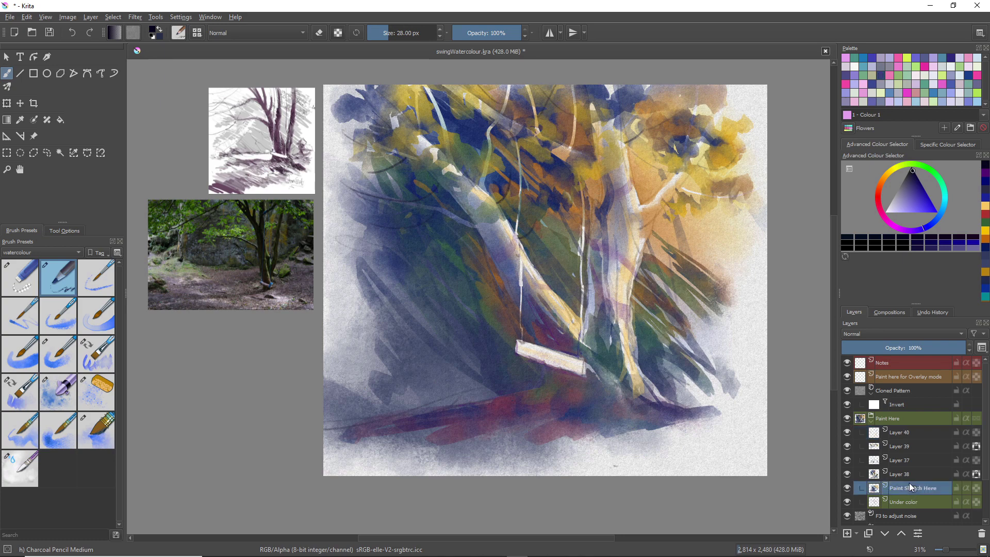
{"action": "left_click", "coordinate": [19, 277]}
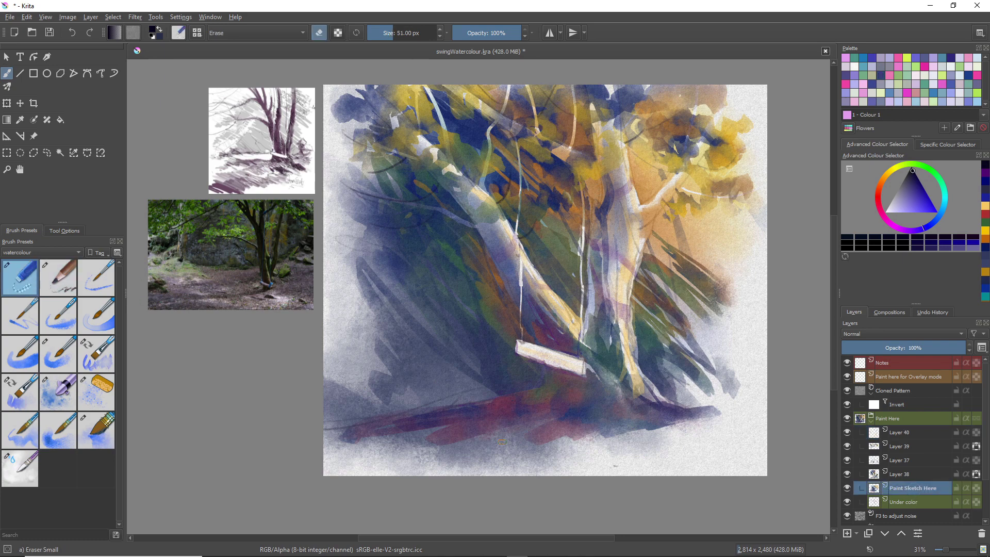
{"action": "key", "text": "bracketright"}
{"action": "key", "text": "bracketright"}
{"action": "key", "text": "bracketright"}
{"action": "key", "text": "bracketright"}
{"action": "key", "text": "bracketright"}
{"action": "key", "text": "bracketright"}
{"action": "key", "text": "bracketright"}
{"action": "key", "text": "bracketright"}
{"action": "key", "text": "bracketright"}
{"action": "key", "text": "bracketright"}
{"action": "key", "text": "bracketright"}
{"action": "key", "text": "bracketright"}
{"action": "key", "text": "bracketright"}
{"action": "key", "text": "bracketright"}
{"action": "key", "text": "bracketright"}
{"action": "key", "text": "bracketright"}
{"action": "key", "text": "bracketright"}
{"action": "mouse_move", "coordinate": [508, 457]}
{"action": "left_mouse_down"}
{"action": "mouse_move", "coordinate": [575, 475]}
{"action": "mouse_move", "coordinate": [630, 450]}
{"action": "left_mouse_up"}
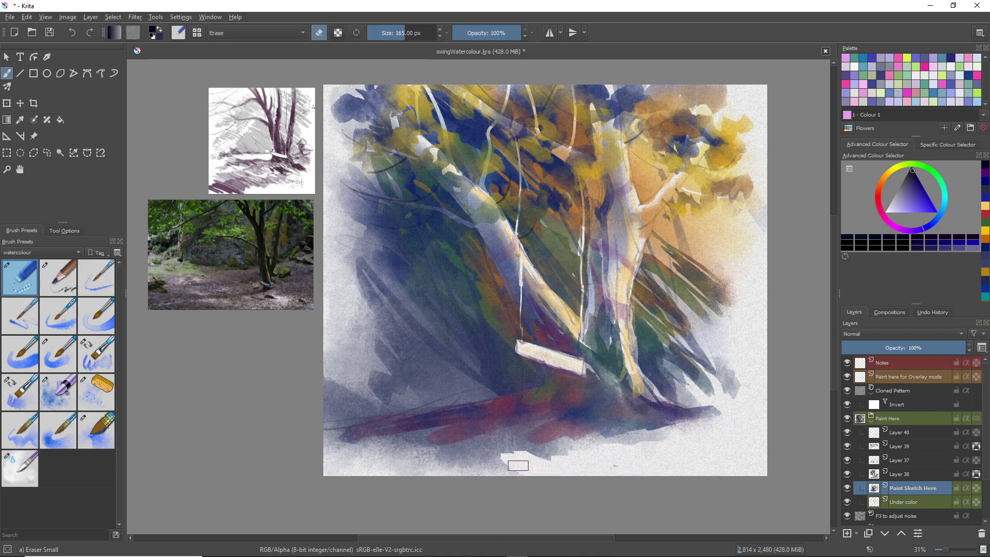
{"action": "mouse_move", "coordinate": [519, 461]}
{"action": "left_mouse_down"}
{"action": "mouse_move", "coordinate": [488, 480]}
{"action": "mouse_move", "coordinate": [522, 481]}
{"action": "mouse_move", "coordinate": [352, 465]}
{"action": "mouse_move", "coordinate": [309, 429]}
{"action": "mouse_move", "coordinate": [383, 456]}
{"action": "mouse_move", "coordinate": [313, 421]}
{"action": "mouse_move", "coordinate": [354, 416]}
{"action": "mouse_move", "coordinate": [298, 375]}
{"action": "mouse_move", "coordinate": [348, 382]}
{"action": "mouse_move", "coordinate": [302, 368]}
{"action": "mouse_move", "coordinate": [401, 402]}
{"action": "mouse_move", "coordinate": [278, 392]}
{"action": "mouse_move", "coordinate": [351, 407]}
{"action": "mouse_move", "coordinate": [355, 394]}
{"action": "mouse_move", "coordinate": [328, 402]}
{"action": "mouse_move", "coordinate": [341, 398]}
{"action": "mouse_move", "coordinate": [323, 359]}
{"action": "mouse_move", "coordinate": [341, 334]}
{"action": "mouse_move", "coordinate": [353, 230]}
{"action": "mouse_move", "coordinate": [320, 212]}
{"action": "mouse_move", "coordinate": [345, 257]}
{"action": "mouse_move", "coordinate": [314, 263]}
{"action": "mouse_move", "coordinate": [317, 298]}
{"action": "mouse_move", "coordinate": [337, 345]}
{"action": "mouse_move", "coordinate": [328, 292]}
{"action": "mouse_move", "coordinate": [365, 346]}
{"action": "mouse_move", "coordinate": [335, 287]}
{"action": "mouse_move", "coordinate": [361, 325]}
{"action": "mouse_move", "coordinate": [341, 334]}
{"action": "mouse_move", "coordinate": [371, 400]}
{"action": "mouse_move", "coordinate": [361, 411]}
{"action": "mouse_move", "coordinate": [348, 392]}
{"action": "mouse_move", "coordinate": [321, 407]}
{"action": "mouse_move", "coordinate": [338, 429]}
{"action": "mouse_move", "coordinate": [379, 420]}
{"action": "mouse_move", "coordinate": [339, 449]}
{"action": "mouse_move", "coordinate": [358, 448]}
{"action": "mouse_move", "coordinate": [353, 142]}
{"action": "mouse_move", "coordinate": [327, 113]}
{"action": "mouse_move", "coordinate": [365, 144]}
{"action": "mouse_move", "coordinate": [345, 119]}
{"action": "mouse_move", "coordinate": [373, 131]}
{"action": "mouse_move", "coordinate": [331, 133]}
{"action": "mouse_move", "coordinate": [325, 147]}
{"action": "mouse_move", "coordinate": [363, 203]}
{"action": "mouse_move", "coordinate": [370, 236]}
{"action": "mouse_move", "coordinate": [347, 238]}
{"action": "mouse_move", "coordinate": [325, 202]}
{"action": "mouse_move", "coordinate": [354, 277]}
{"action": "left_mouse_up"}
{"action": "mouse_move", "coordinate": [330, 101]}
{"action": "left_mouse_down"}
{"action": "mouse_move", "coordinate": [357, 90]}
{"action": "mouse_move", "coordinate": [354, 75]}
{"action": "left_mouse_up"}
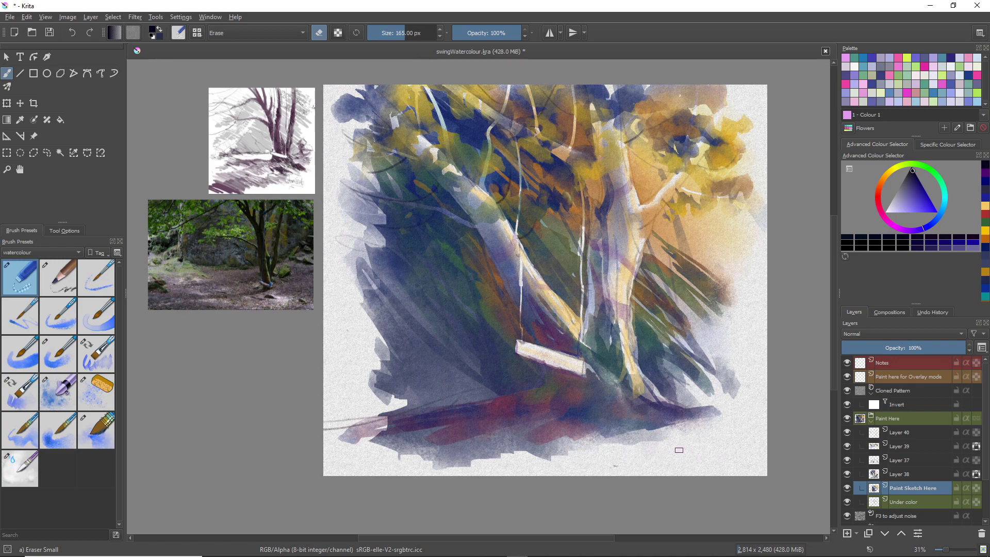
Erase the wash's ragged lower-right edge and soften the lower and left borders with the 188 px WaterC Water-Pattern brush.
{"action": "mouse_move", "coordinate": [678, 450]}
{"action": "left_mouse_down"}
{"action": "mouse_move", "coordinate": [662, 434]}
{"action": "mouse_move", "coordinate": [687, 431]}
{"action": "mouse_move", "coordinate": [536, 455]}
{"action": "mouse_move", "coordinate": [595, 453]}
{"action": "mouse_move", "coordinate": [515, 453]}
{"action": "mouse_move", "coordinate": [657, 469]}
{"action": "mouse_move", "coordinate": [450, 450]}
{"action": "mouse_move", "coordinate": [436, 468]}
{"action": "mouse_move", "coordinate": [400, 459]}
{"action": "mouse_move", "coordinate": [378, 438]}
{"action": "mouse_move", "coordinate": [444, 468]}
{"action": "mouse_move", "coordinate": [454, 453]}
{"action": "mouse_move", "coordinate": [377, 424]}
{"action": "mouse_move", "coordinate": [479, 457]}
{"action": "mouse_move", "coordinate": [481, 447]}
{"action": "mouse_move", "coordinate": [469, 443]}
{"action": "mouse_move", "coordinate": [496, 450]}
{"action": "mouse_move", "coordinate": [512, 436]}
{"action": "mouse_move", "coordinate": [517, 445]}
{"action": "mouse_move", "coordinate": [567, 447]}
{"action": "mouse_move", "coordinate": [579, 436]}
{"action": "mouse_move", "coordinate": [617, 445]}
{"action": "mouse_move", "coordinate": [625, 431]}
{"action": "mouse_move", "coordinate": [653, 439]}
{"action": "mouse_move", "coordinate": [660, 428]}
{"action": "mouse_move", "coordinate": [712, 414]}
{"action": "left_mouse_up"}
{"action": "left_click", "coordinate": [17, 472]}
{"action": "mouse_move", "coordinate": [476, 446]}
{"action": "left_mouse_down"}
{"action": "mouse_move", "coordinate": [431, 447]}
{"action": "mouse_move", "coordinate": [433, 440]}
{"action": "mouse_move", "coordinate": [363, 430]}
{"action": "mouse_move", "coordinate": [400, 406]}
{"action": "left_mouse_up"}
{"action": "mouse_move", "coordinate": [364, 283]}
{"action": "left_mouse_down"}
{"action": "mouse_move", "coordinate": [341, 177]}
{"action": "mouse_move", "coordinate": [383, 216]}
{"action": "mouse_move", "coordinate": [369, 293]}
{"action": "mouse_move", "coordinate": [392, 376]}
{"action": "mouse_move", "coordinate": [370, 343]}
{"action": "mouse_move", "coordinate": [383, 405]}
{"action": "mouse_move", "coordinate": [408, 438]}
{"action": "mouse_move", "coordinate": [506, 438]}
{"action": "mouse_move", "coordinate": [491, 442]}
{"action": "mouse_move", "coordinate": [570, 419]}
{"action": "mouse_move", "coordinate": [551, 451]}
{"action": "mouse_move", "coordinate": [650, 435]}
{"action": "left_mouse_up"}
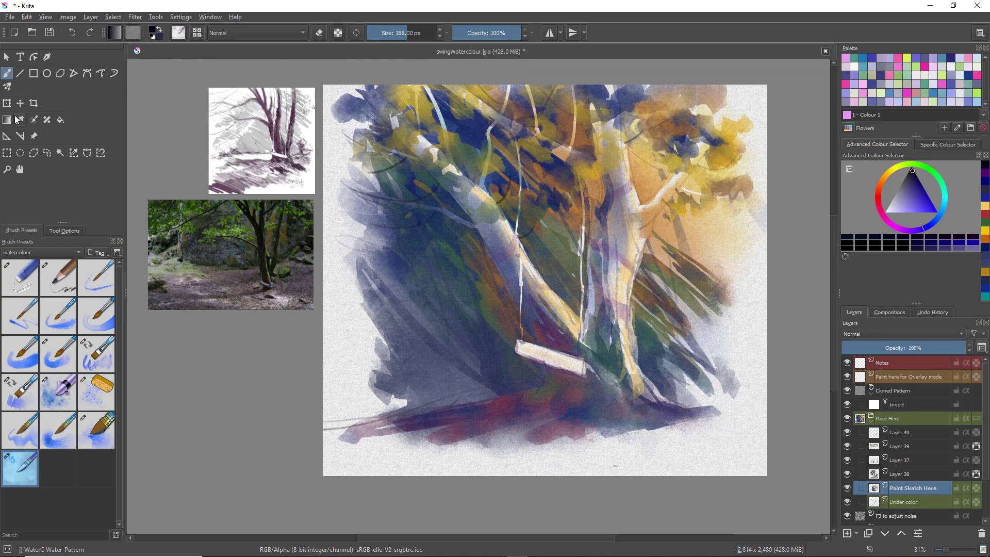
Crop the image to about 2,352 x 2,200 px, trimming the empty paper around the tree swing.
{"action": "left_click", "coordinate": [34, 103]}
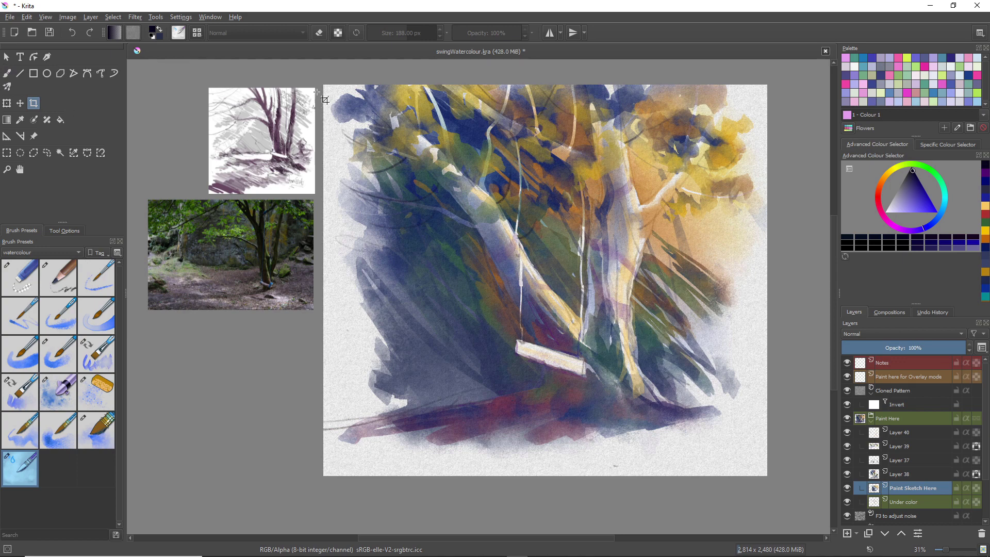
{"action": "left_click", "coordinate": [363, 89]}
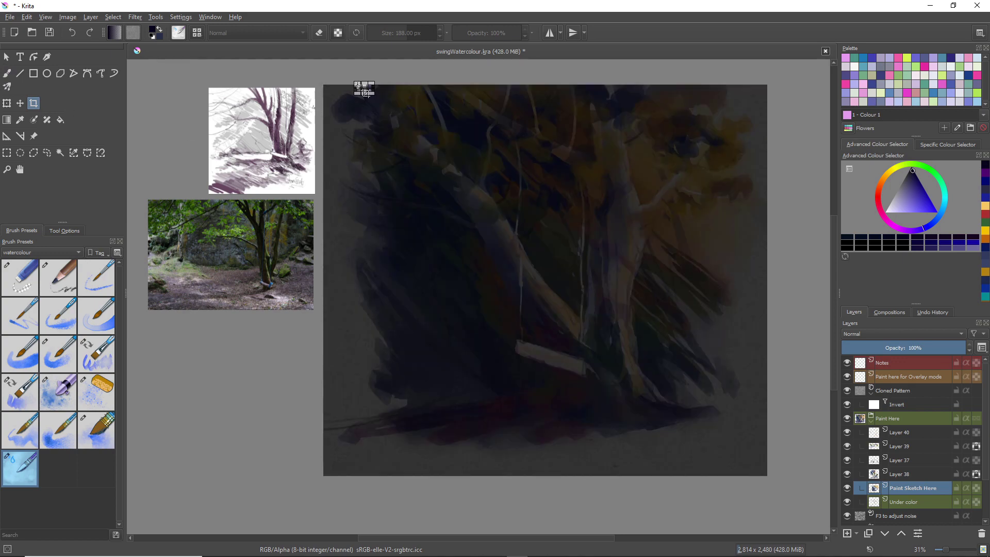
{"action": "mouse_move", "coordinate": [357, 85]}
{"action": "left_mouse_down"}
{"action": "mouse_move", "coordinate": [501, 206]}
{"action": "mouse_move", "coordinate": [665, 414]}
{"action": "mouse_move", "coordinate": [723, 462]}
{"action": "mouse_move", "coordinate": [728, 431]}
{"action": "left_mouse_up"}
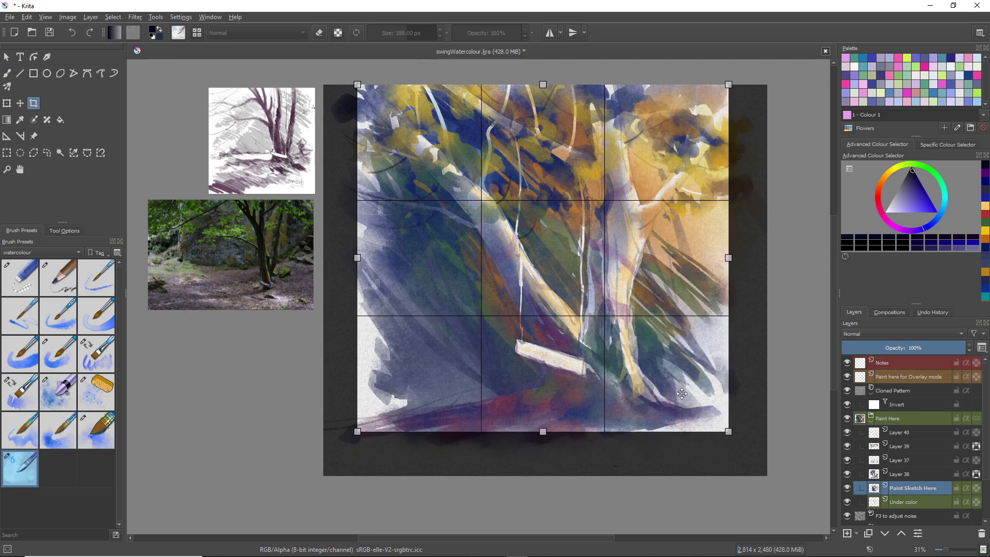
{"action": "key", "text": "Escape"}
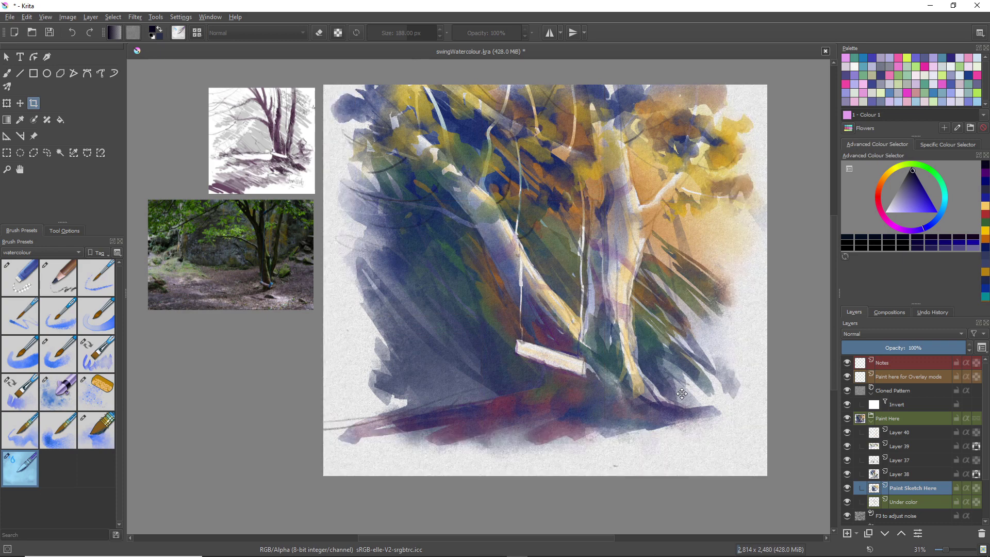
{"action": "left_click", "coordinate": [335, 105]}
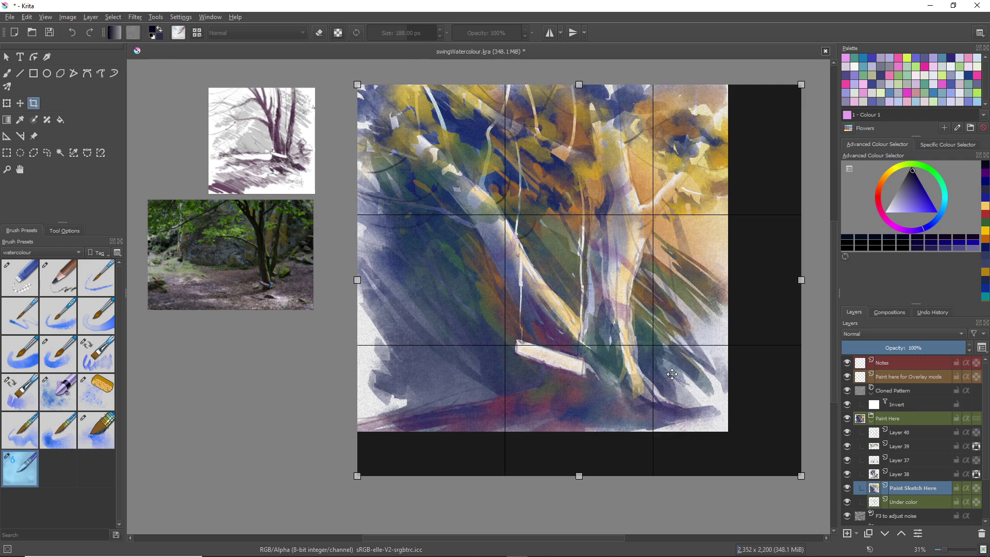
{"action": "key", "text": "Escape"}
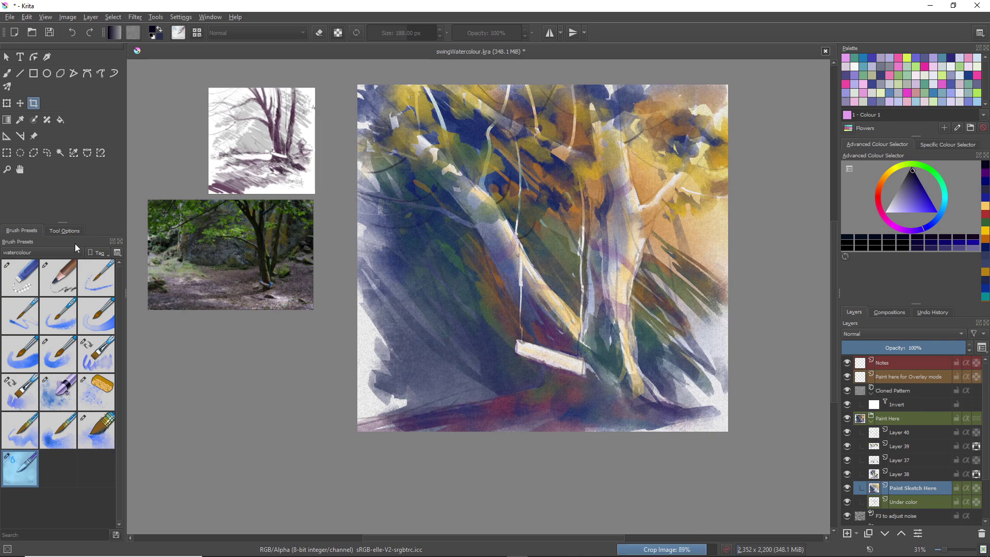
Sign the painting in its lower-left corner on Layer 40 with the Charcoal Pencil Medium at 7 px.
{"action": "left_click", "coordinate": [57, 278]}
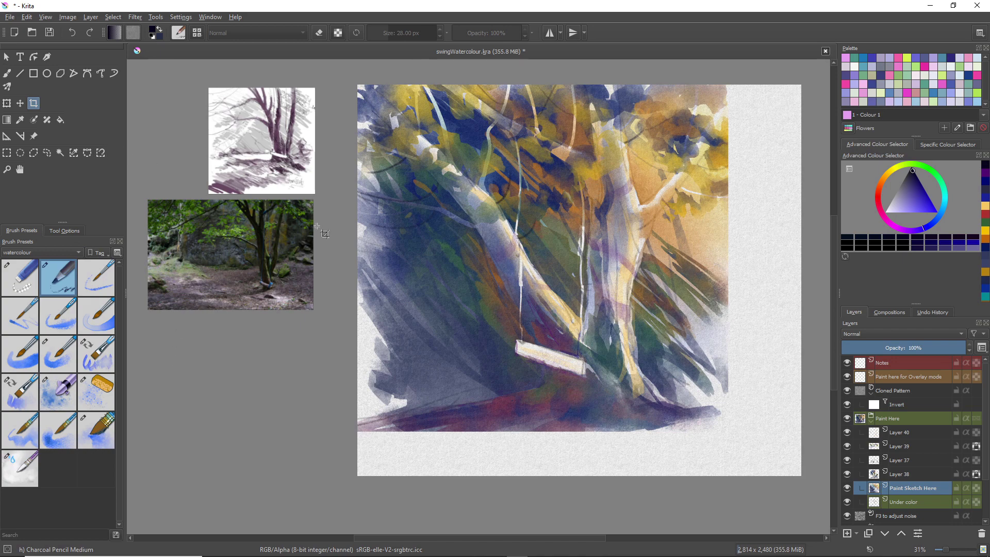
{"action": "left_click", "coordinate": [371, 307]}
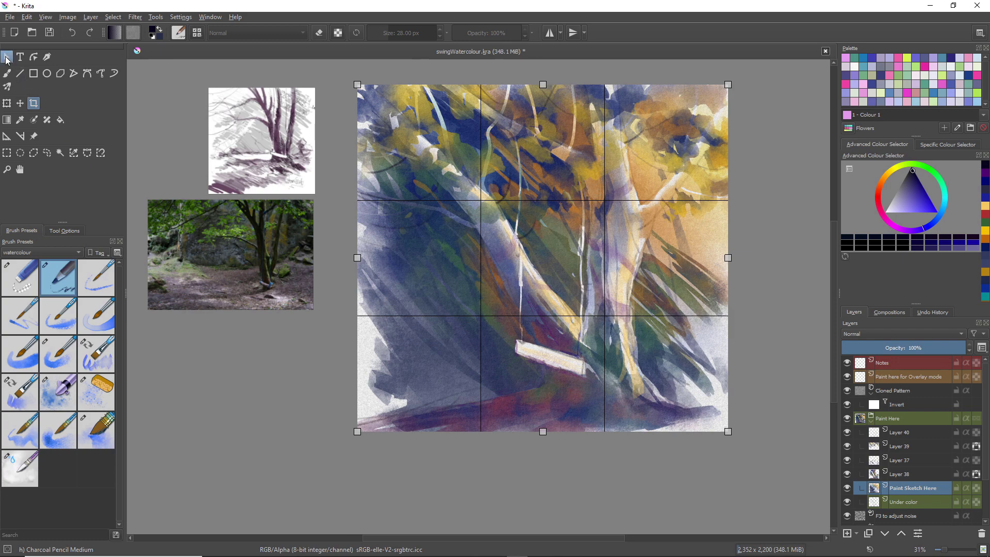
{"action": "left_click", "coordinate": [7, 73]}
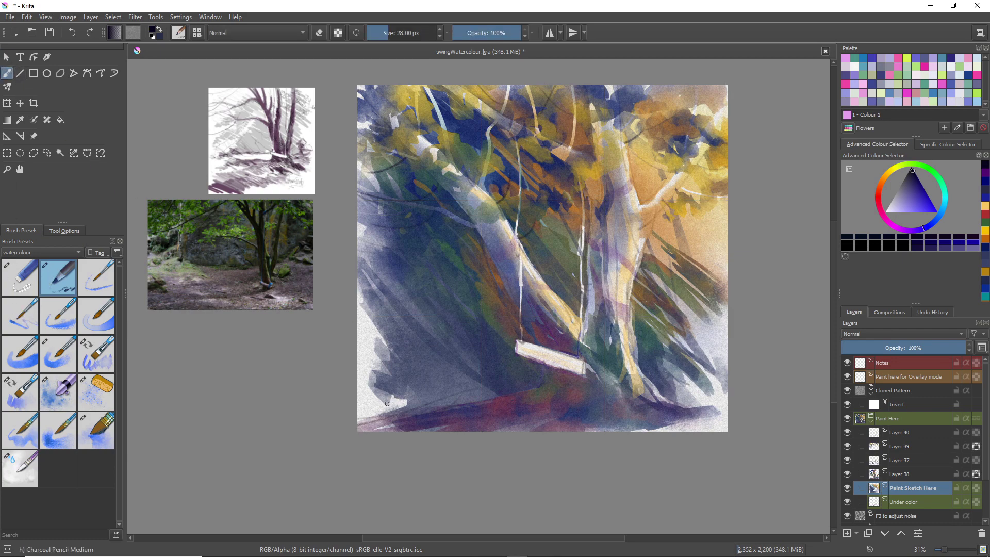
{"action": "left_click", "coordinate": [901, 434]}
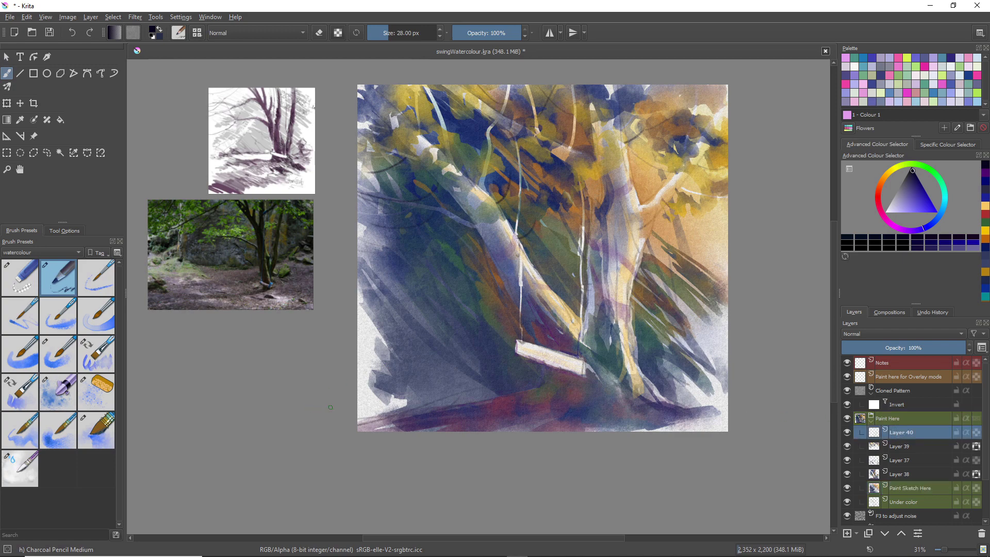
{"action": "mouse_move", "coordinate": [402, 396]}
{"action": "left_mouse_down"}
{"action": "mouse_move", "coordinate": [392, 412]}
{"action": "mouse_move", "coordinate": [404, 404]}
{"action": "left_mouse_up"}
{"action": "key", "text": "ctrl+z"}
{"action": "key", "text": "bracketleft"}
{"action": "key", "text": "bracketleft"}
{"action": "key", "text": "bracketleft"}
{"action": "key", "text": "bracketleft"}
{"action": "key", "text": "bracketleft"}
{"action": "key", "text": "bracketleft"}
{"action": "mouse_move", "coordinate": [392, 396]}
{"action": "left_mouse_down"}
{"action": "mouse_move", "coordinate": [382, 413]}
{"action": "mouse_move", "coordinate": [430, 413]}
{"action": "left_mouse_up"}
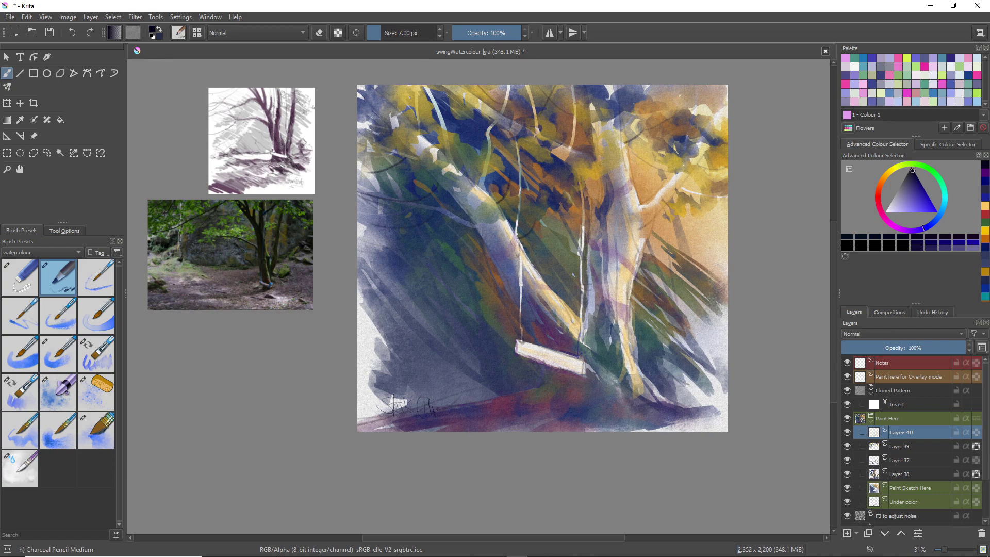